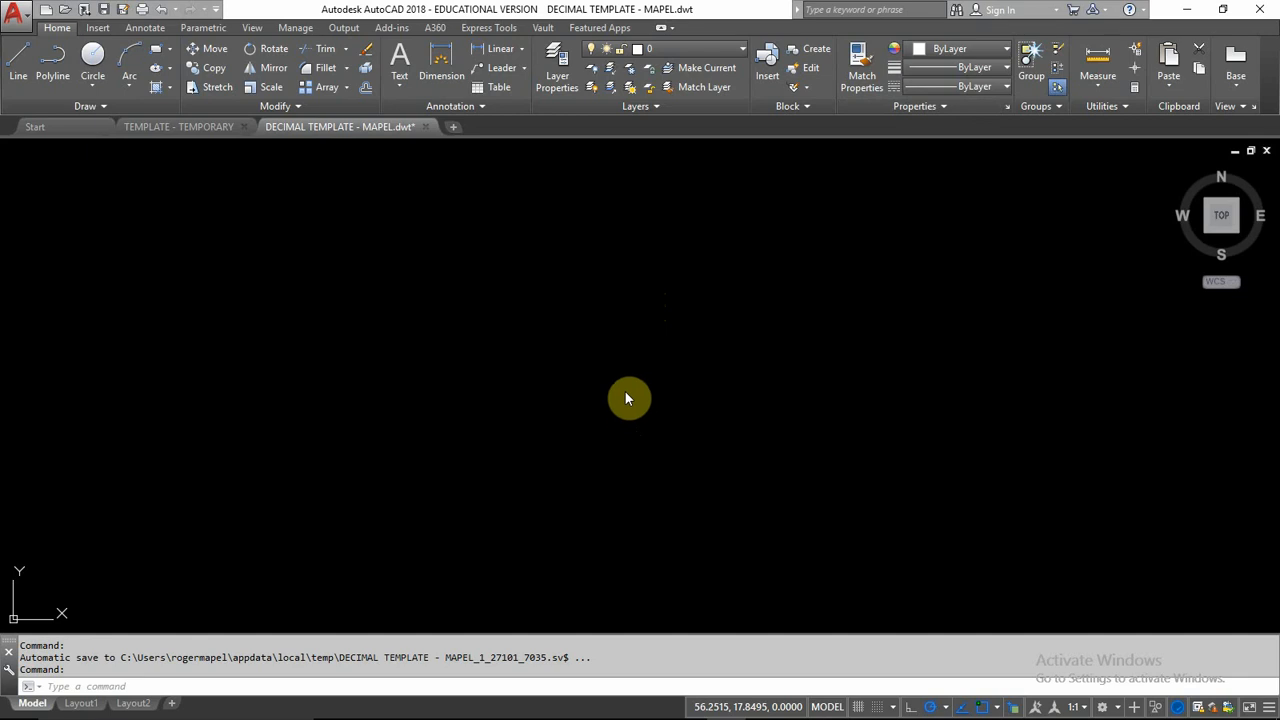
Expand the Properties panel's hidden options to view transparency and list settings, closing it after each look.
mouse_move(349, 126)
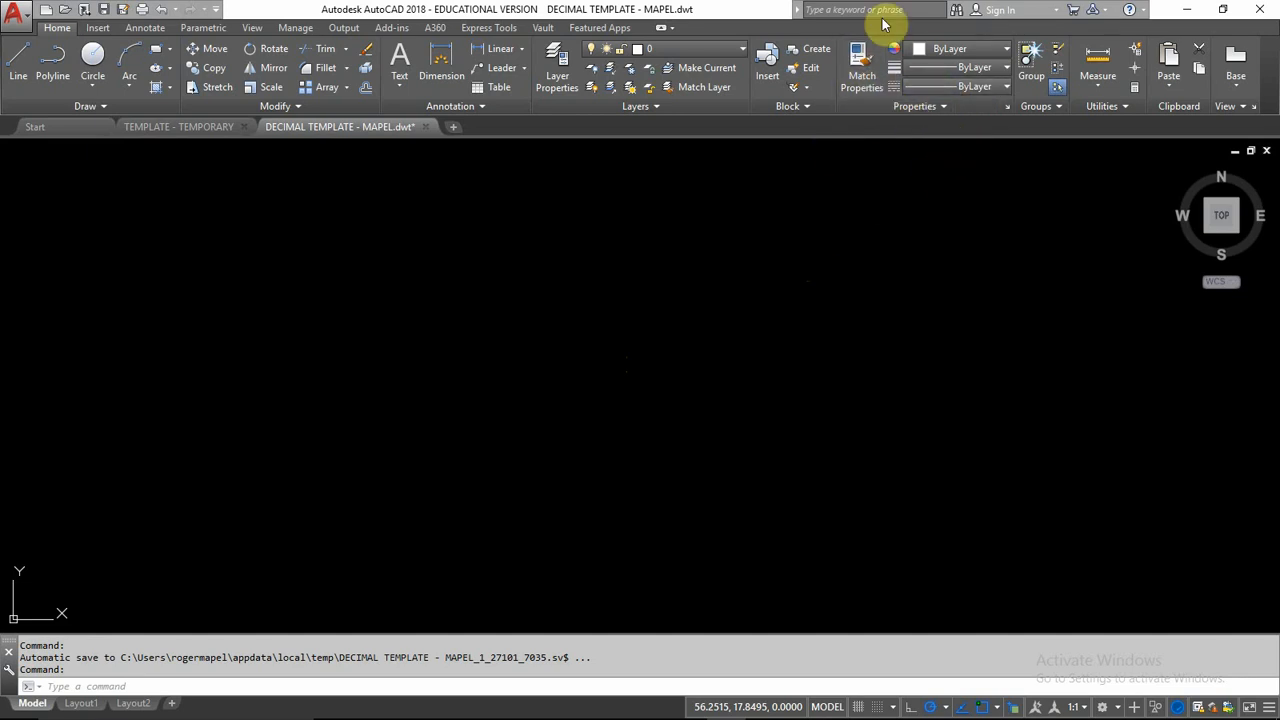
click(935, 106)
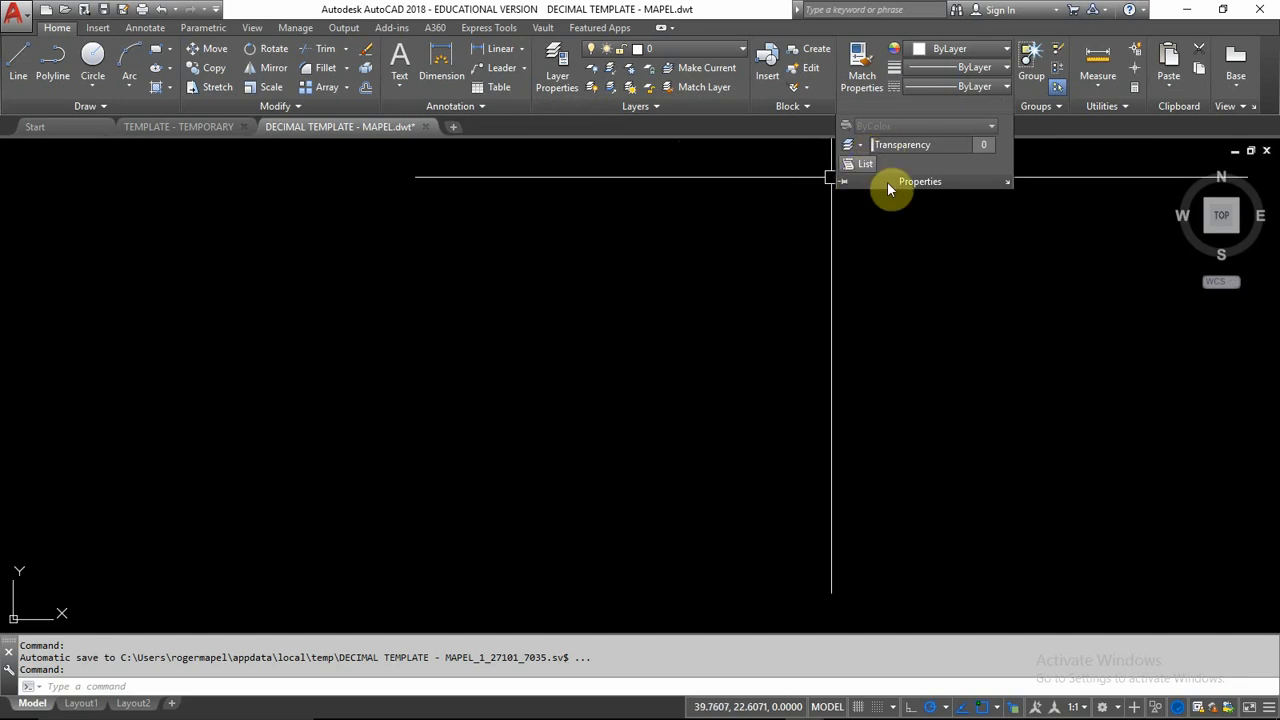
click(988, 221)
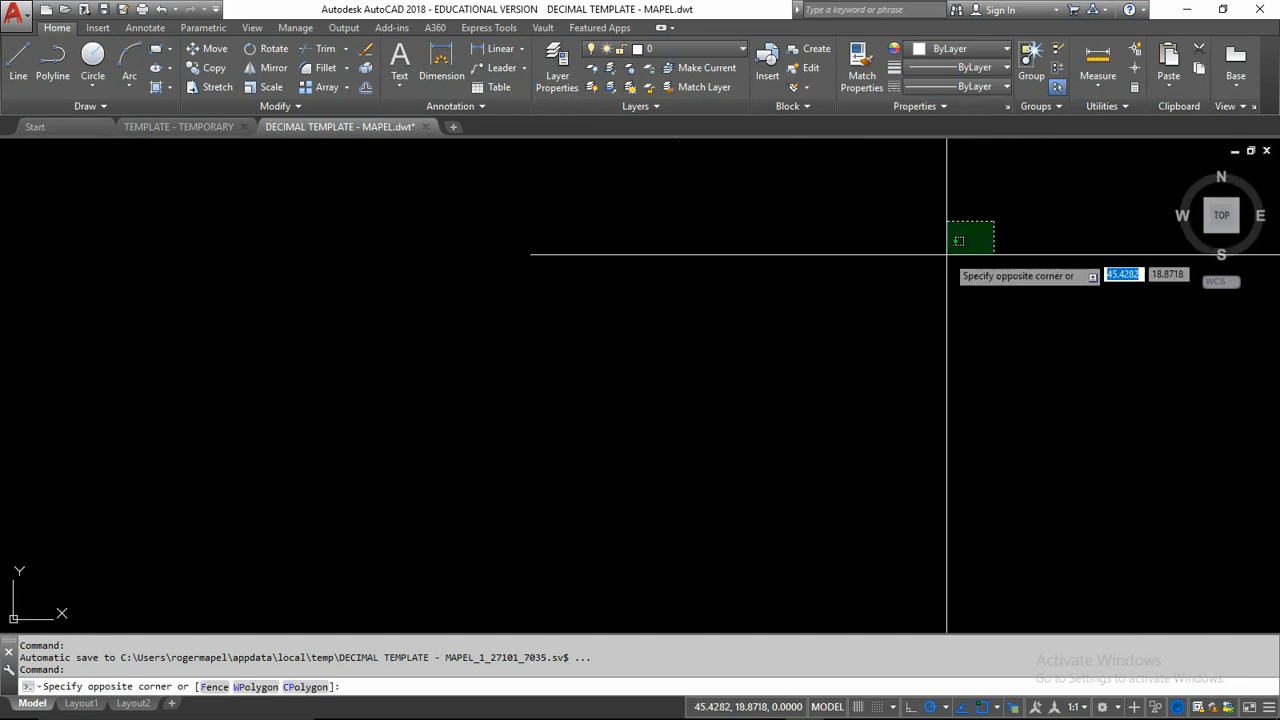
click(937, 106)
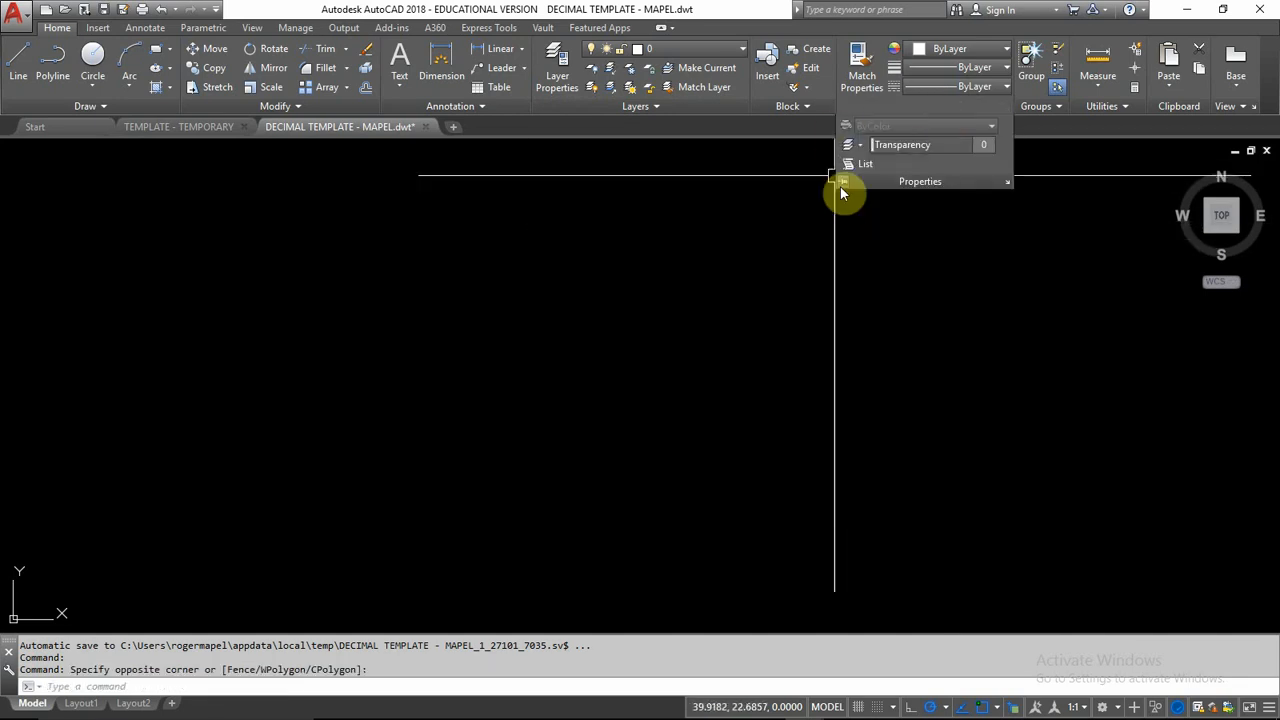
click(914, 194)
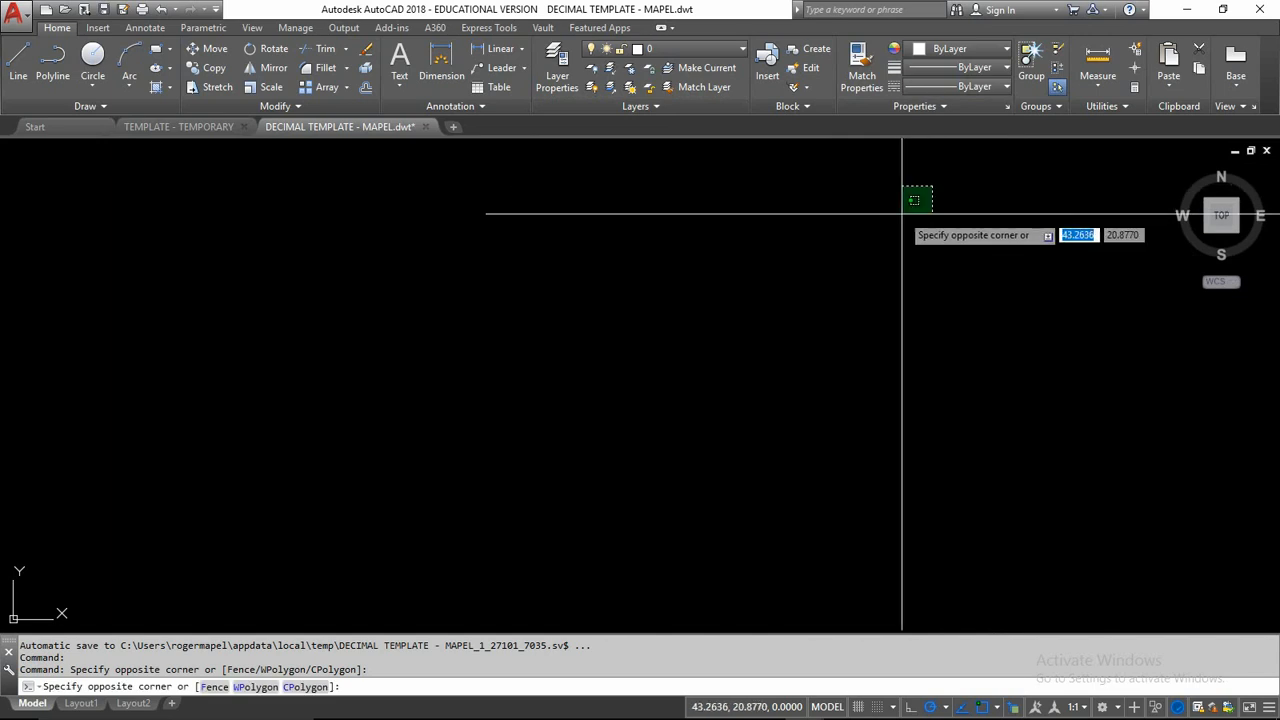
click(974, 140)
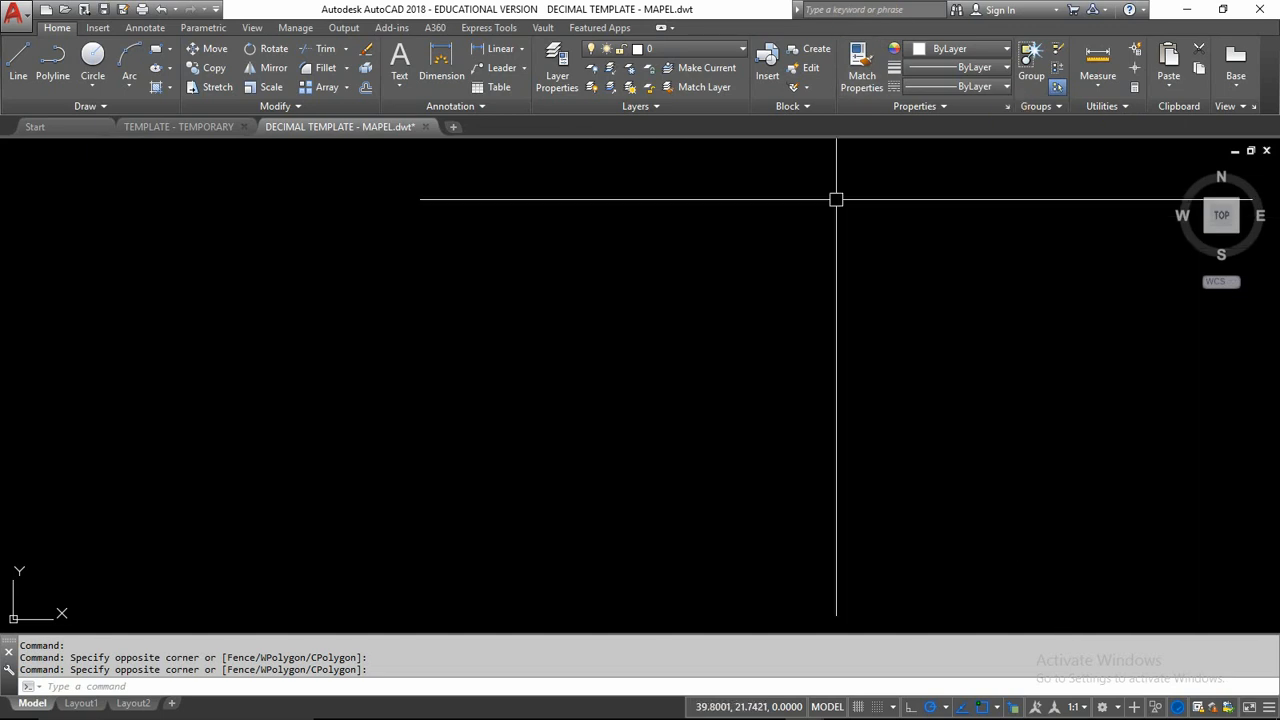
Open the floating Properties palette, move it further into the drawing area, and close it.
click(1008, 106)
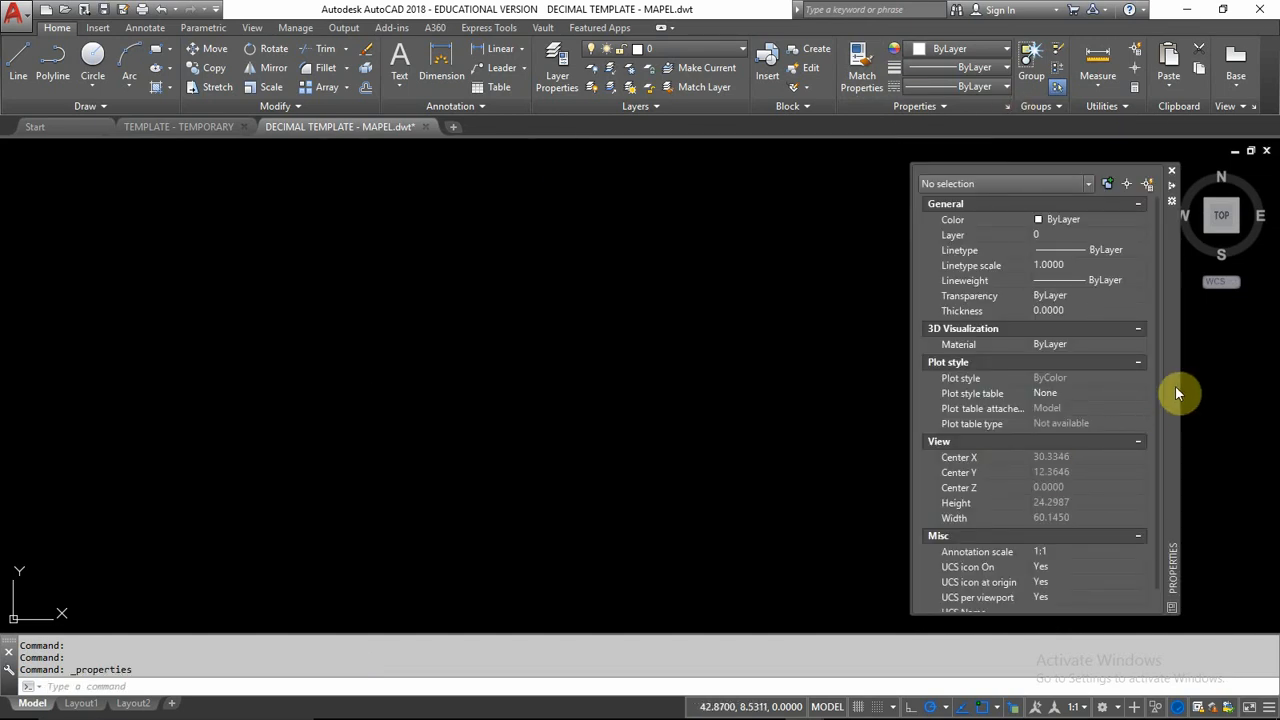
drag(1175, 385, 1040, 391)
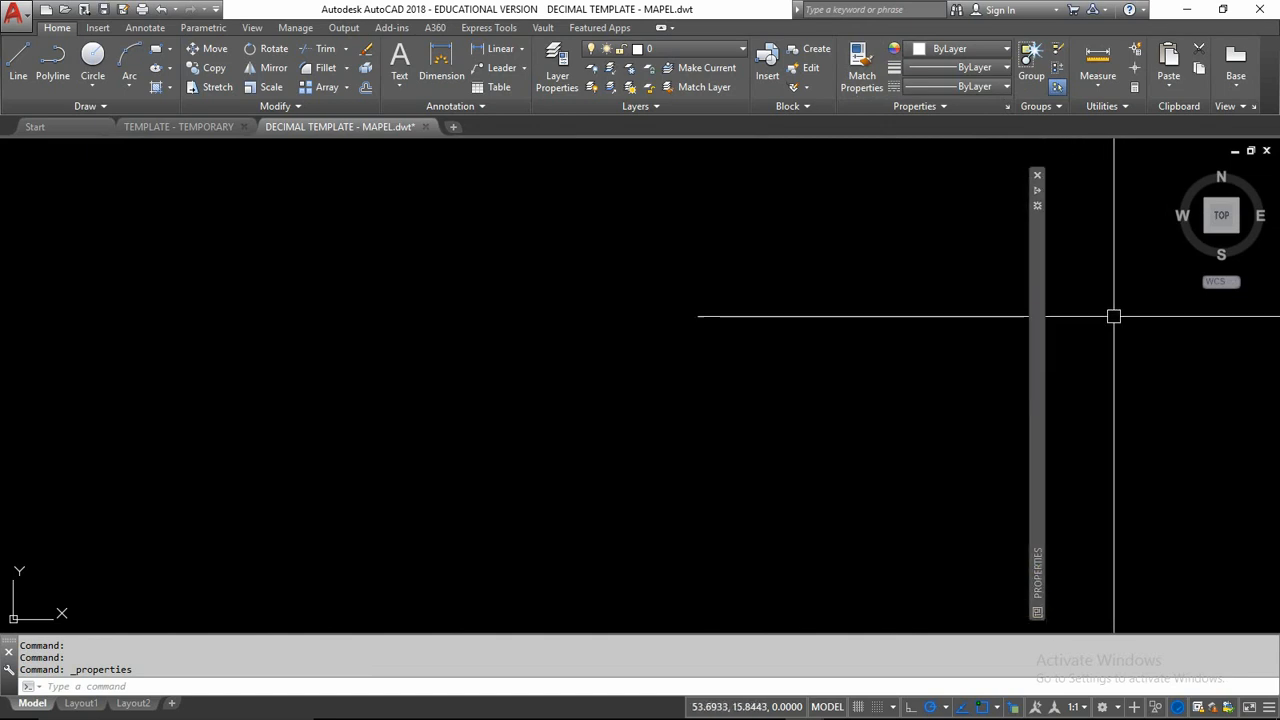
mouse_move(1035, 192)
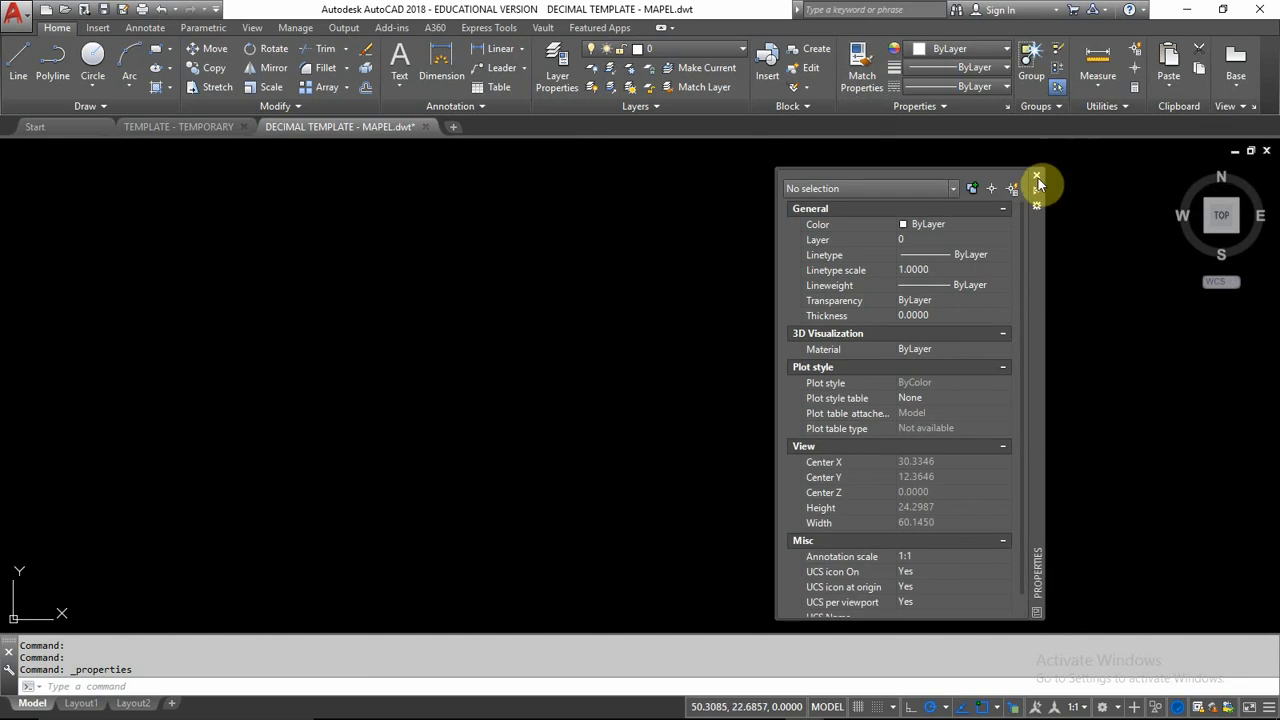
click(1037, 180)
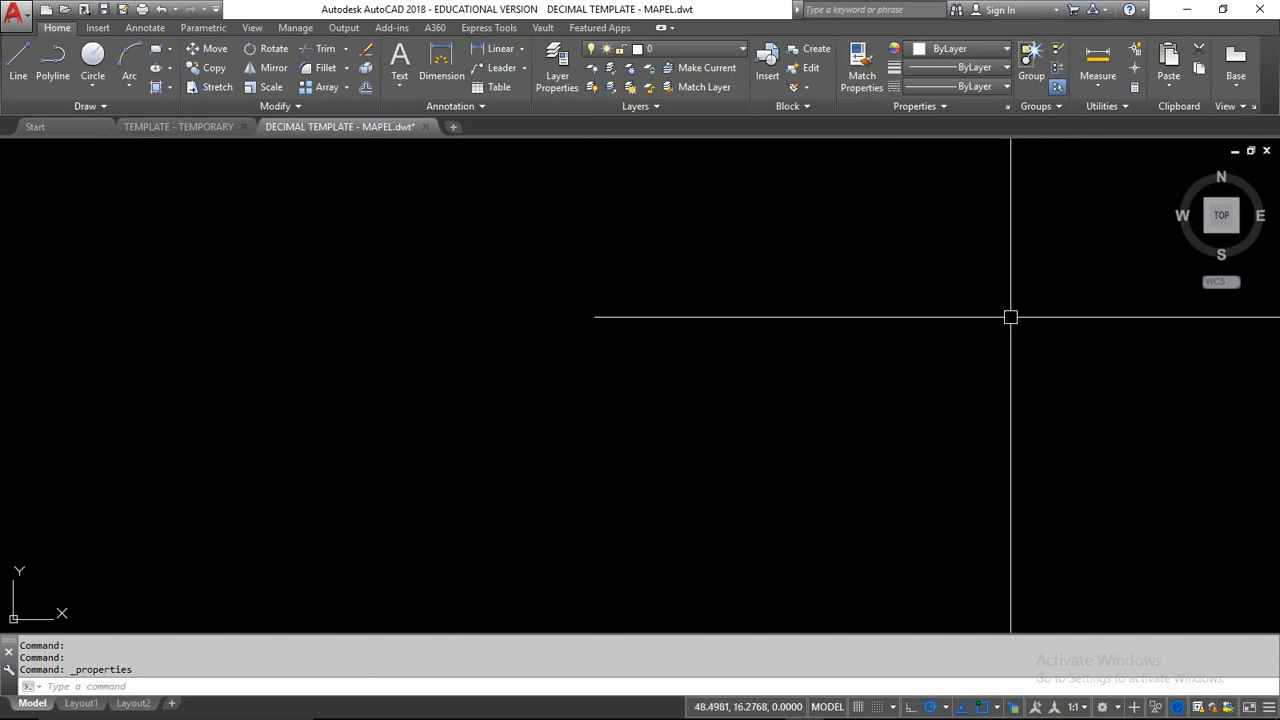
click(1007, 105)
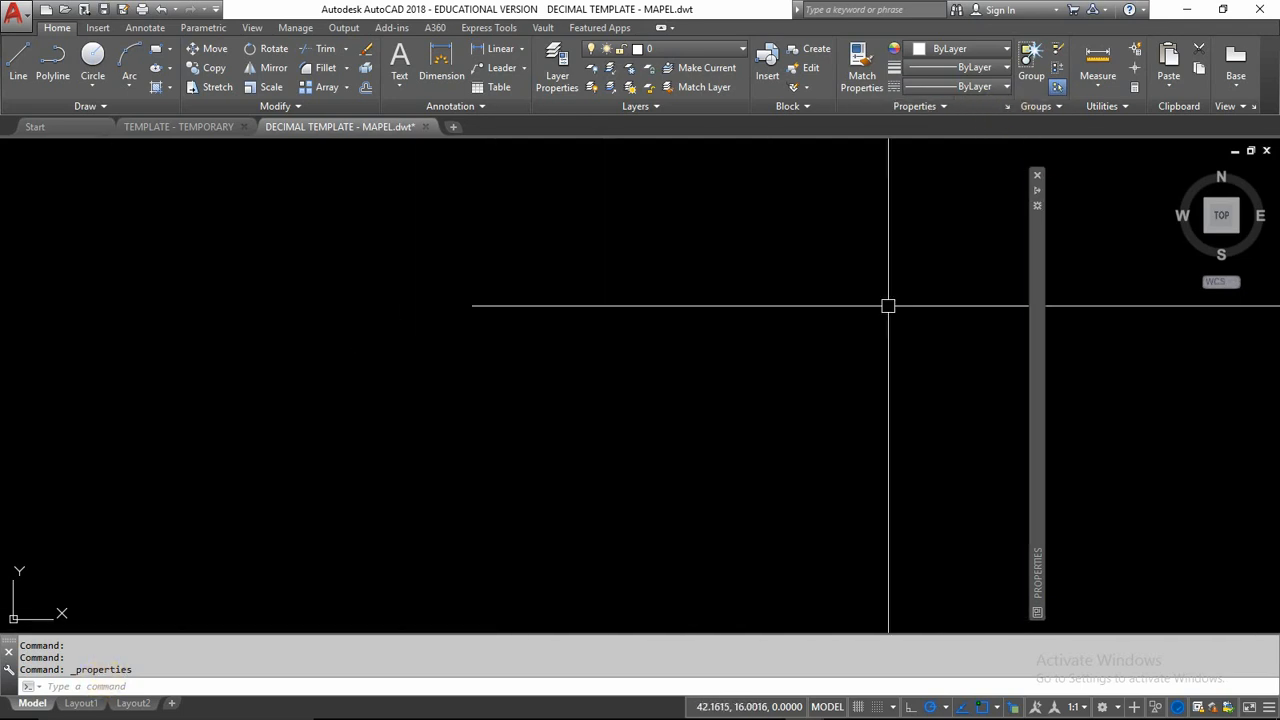
click(1037, 175)
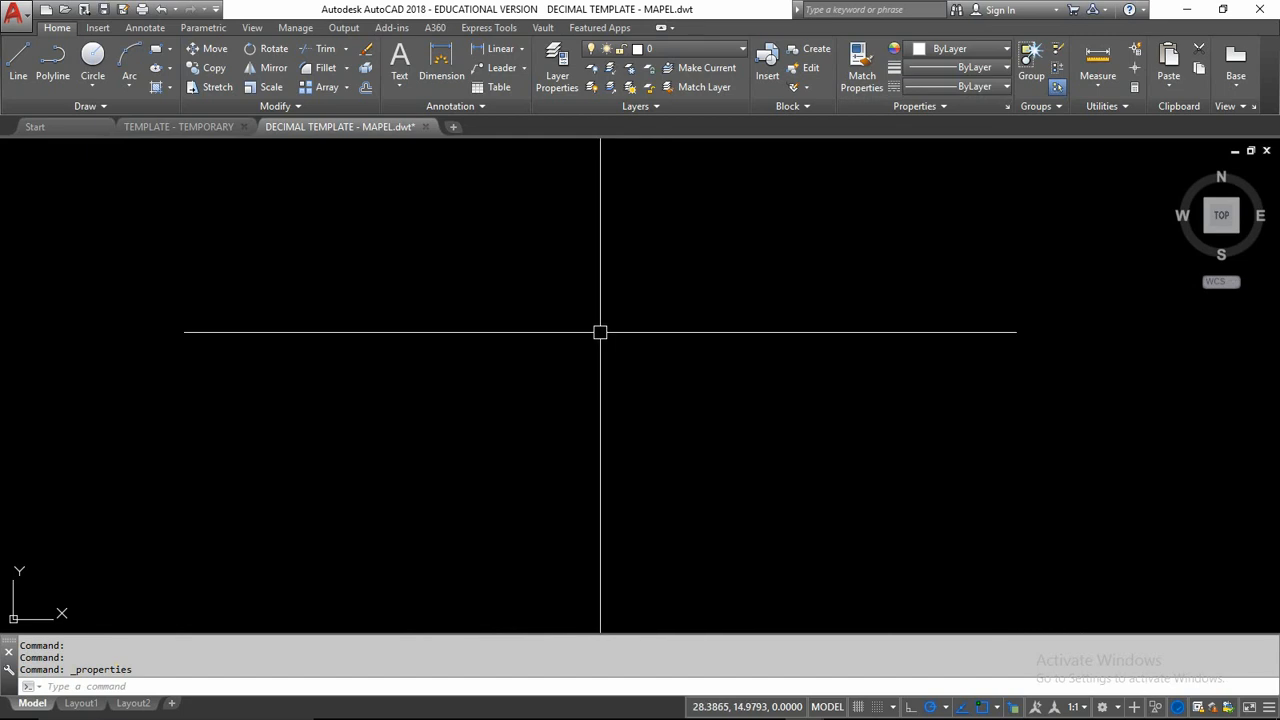
Open the Properties palette and turn off auto-hide so it stays expanded over the drawing.
key(ctrl+1)
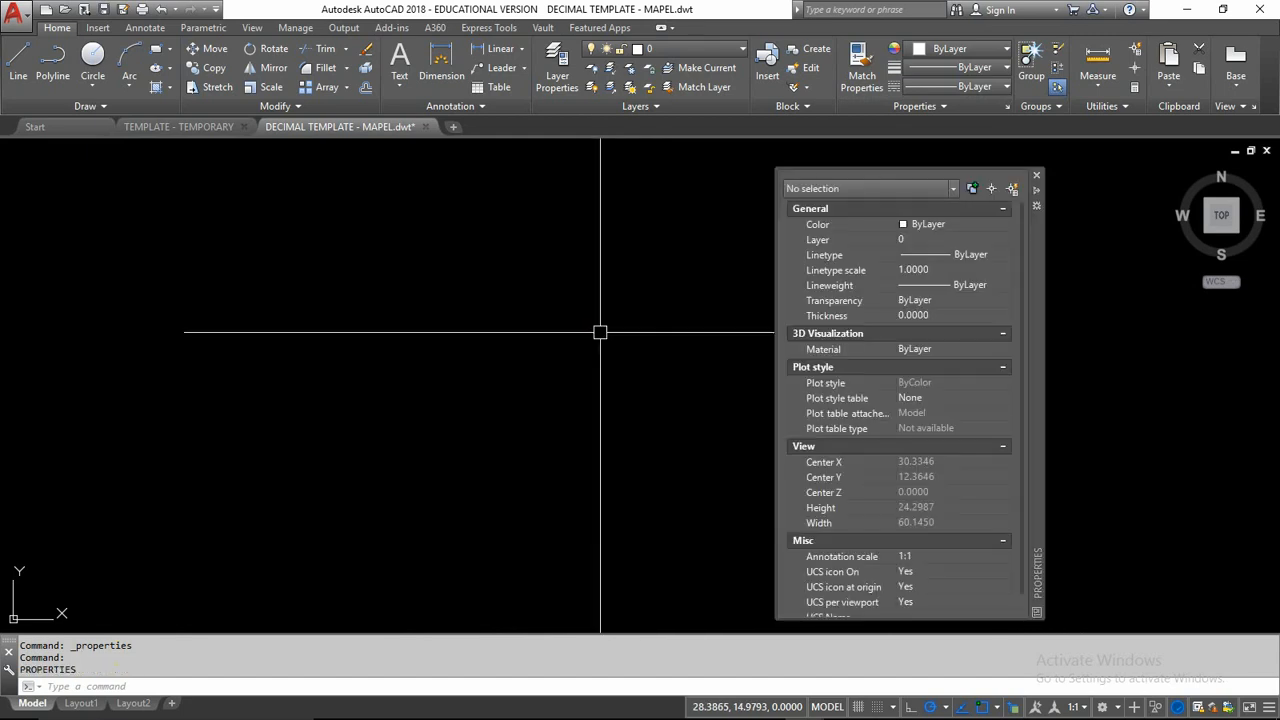
click(1036, 193)
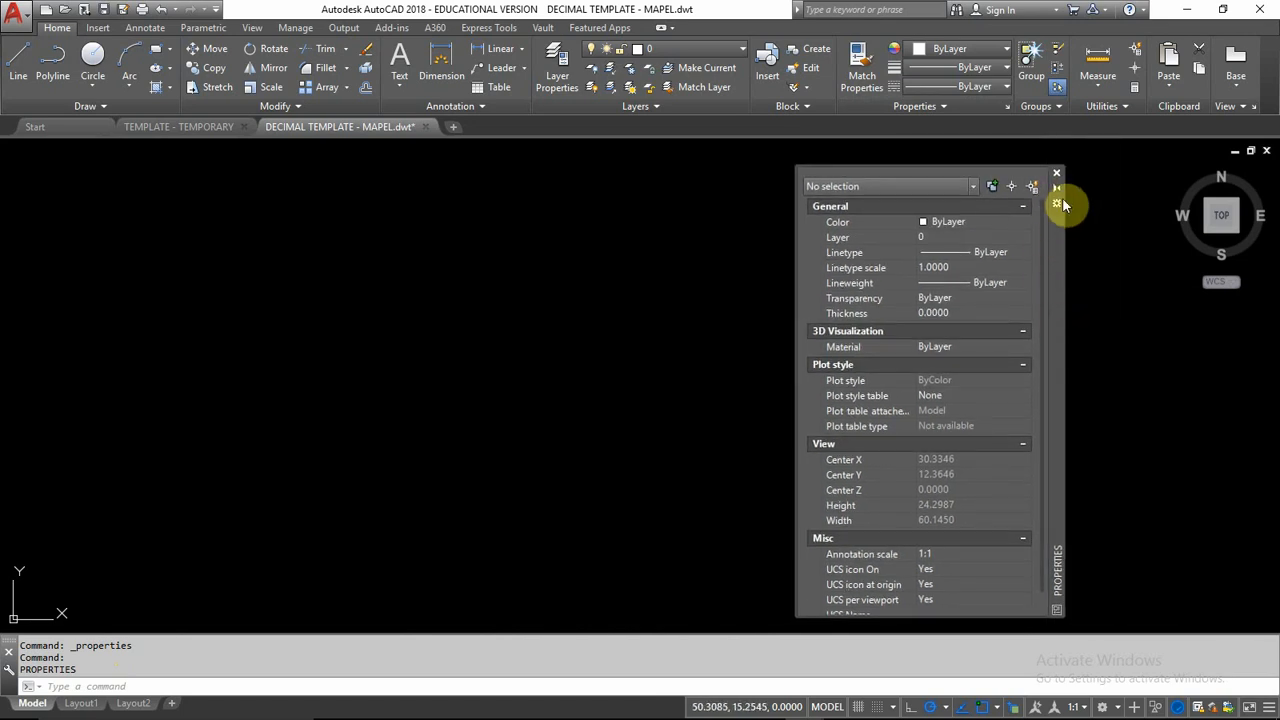
click(544, 383)
click(390, 455)
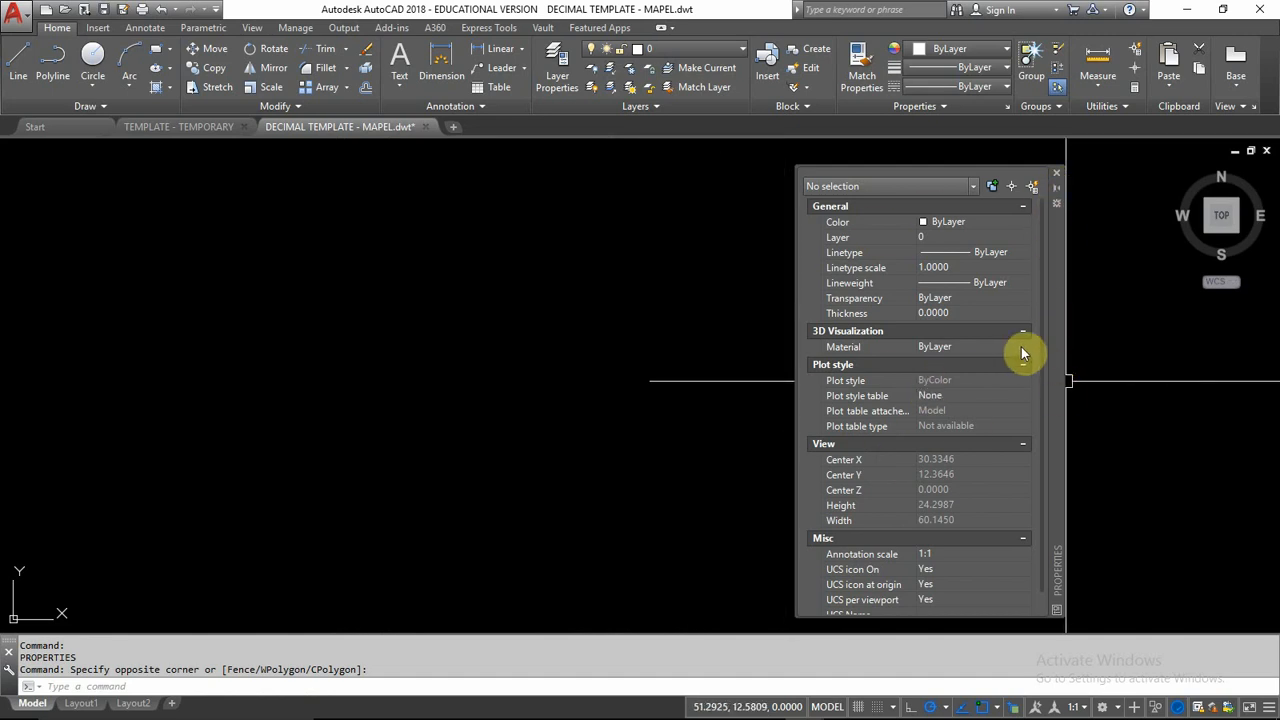
Shift the floating Properties palette slightly and toggle its auto-hide on and back off.
mouse_move(1057, 347)
mouse_down()
mouse_move(1074, 331)
mouse_move(1046, 342)
mouse_up()
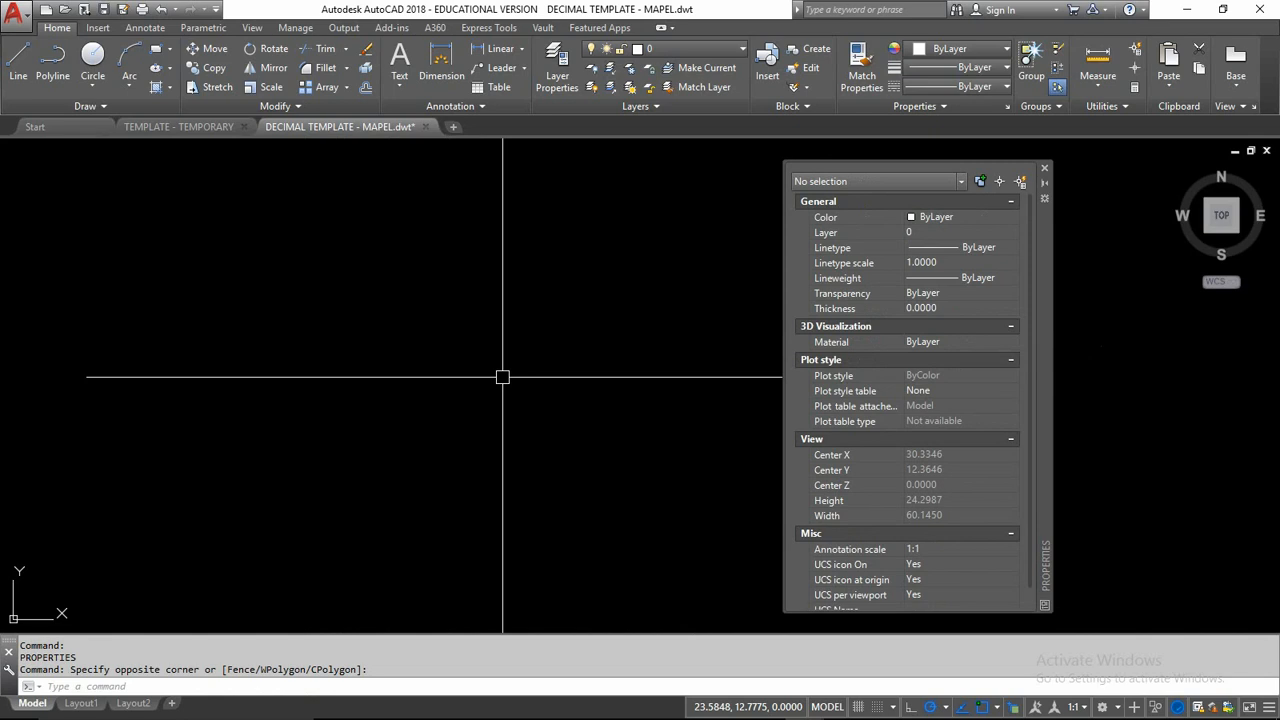
click(1044, 182)
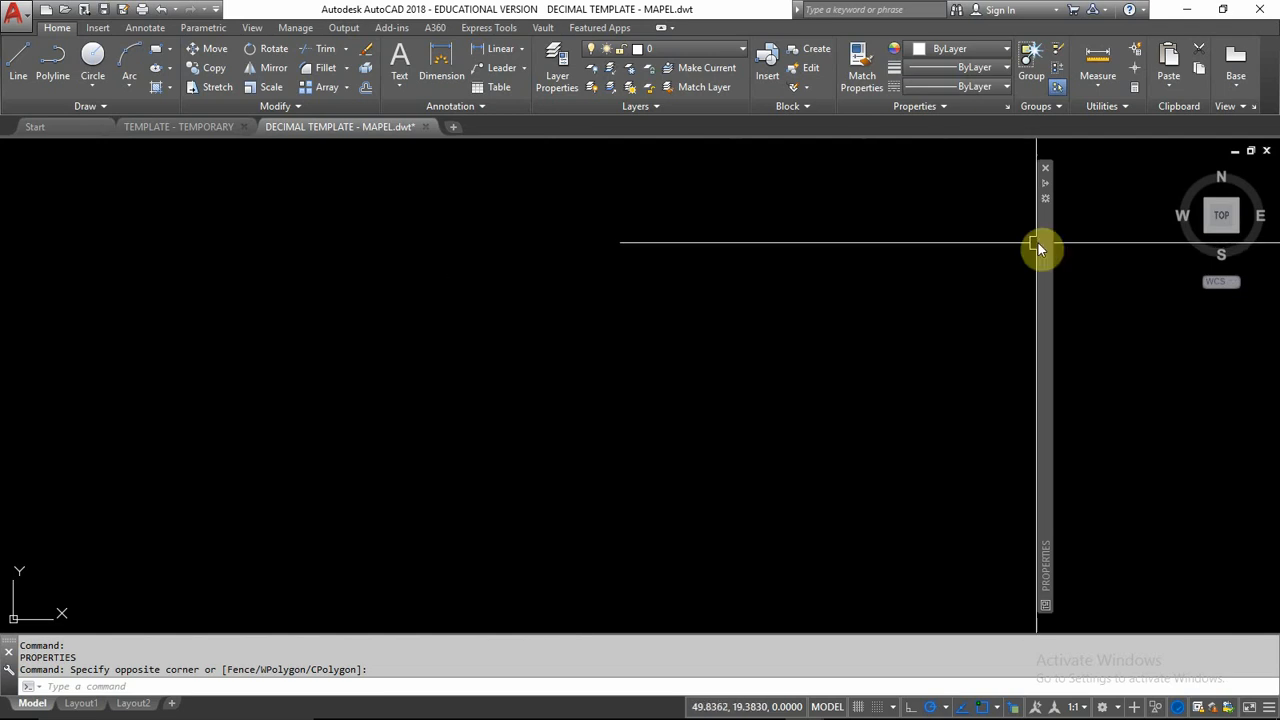
mouse_move(1040, 241)
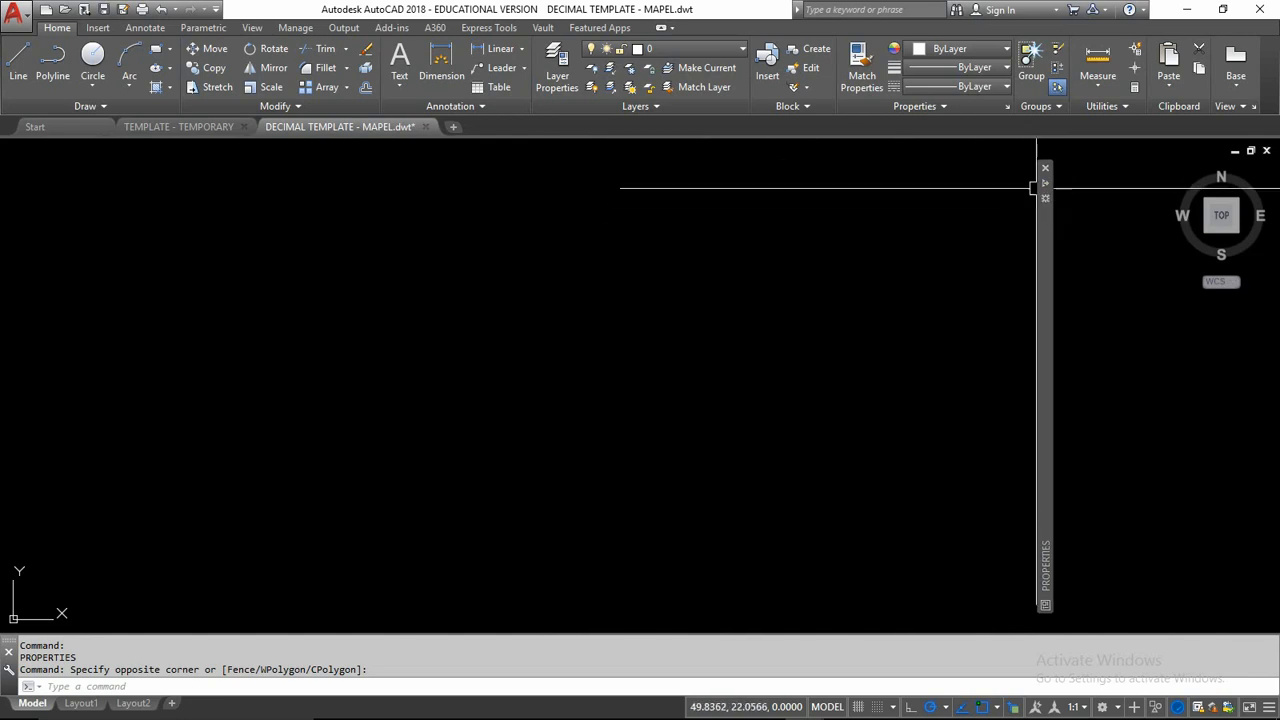
mouse_move(1045, 188)
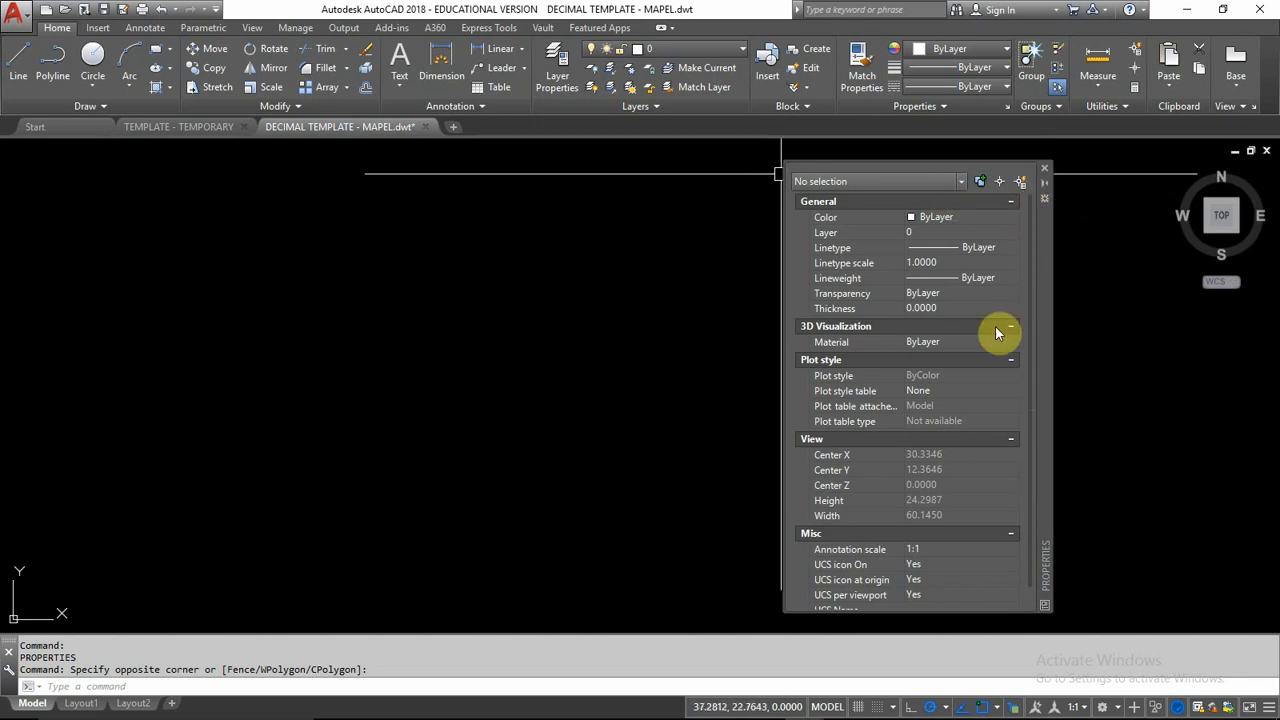
Try docking the Properties palette along the right and left sides of the drawing area, floating it again each time.
mouse_move(1046, 366)
mouse_down()
mouse_move(986, 394)
mouse_move(829, 379)
mouse_move(843, 358)
mouse_move(961, 379)
mouse_move(1171, 368)
mouse_move(1089, 398)
mouse_move(1180, 363)
mouse_move(1246, 366)
mouse_move(1144, 362)
mouse_move(1257, 369)
mouse_up()
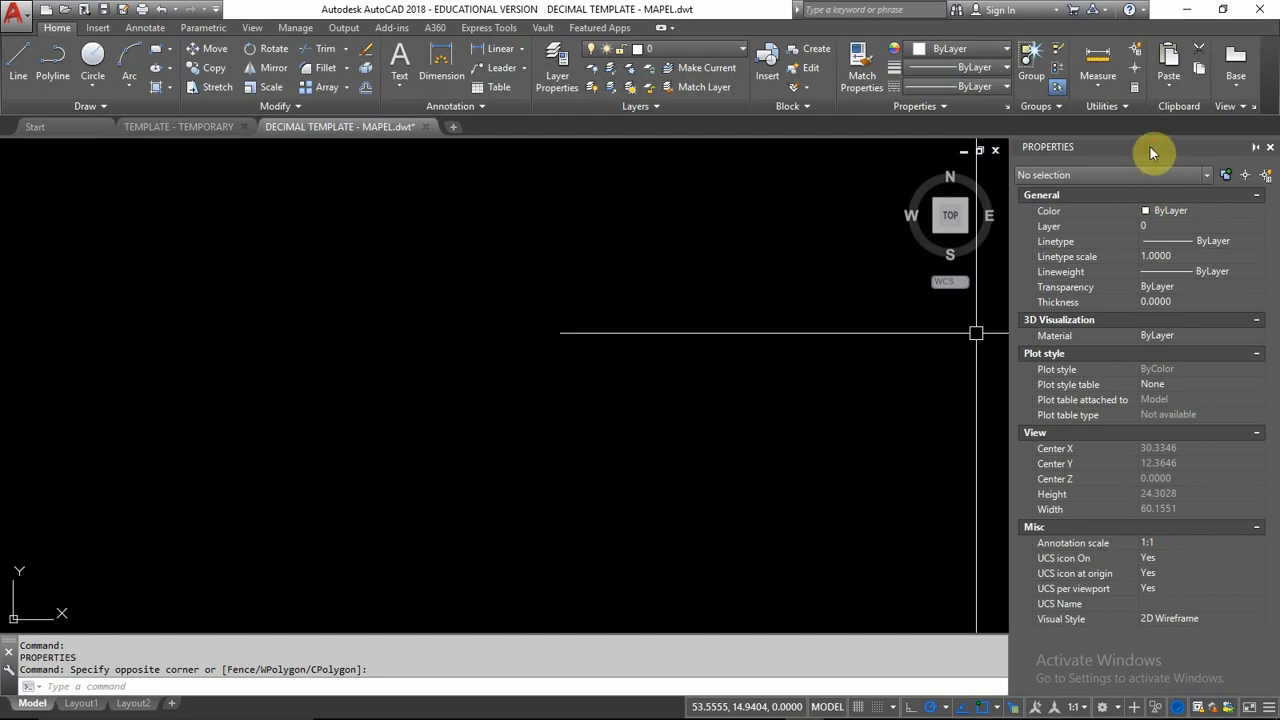
drag(763, 247, 571, 323)
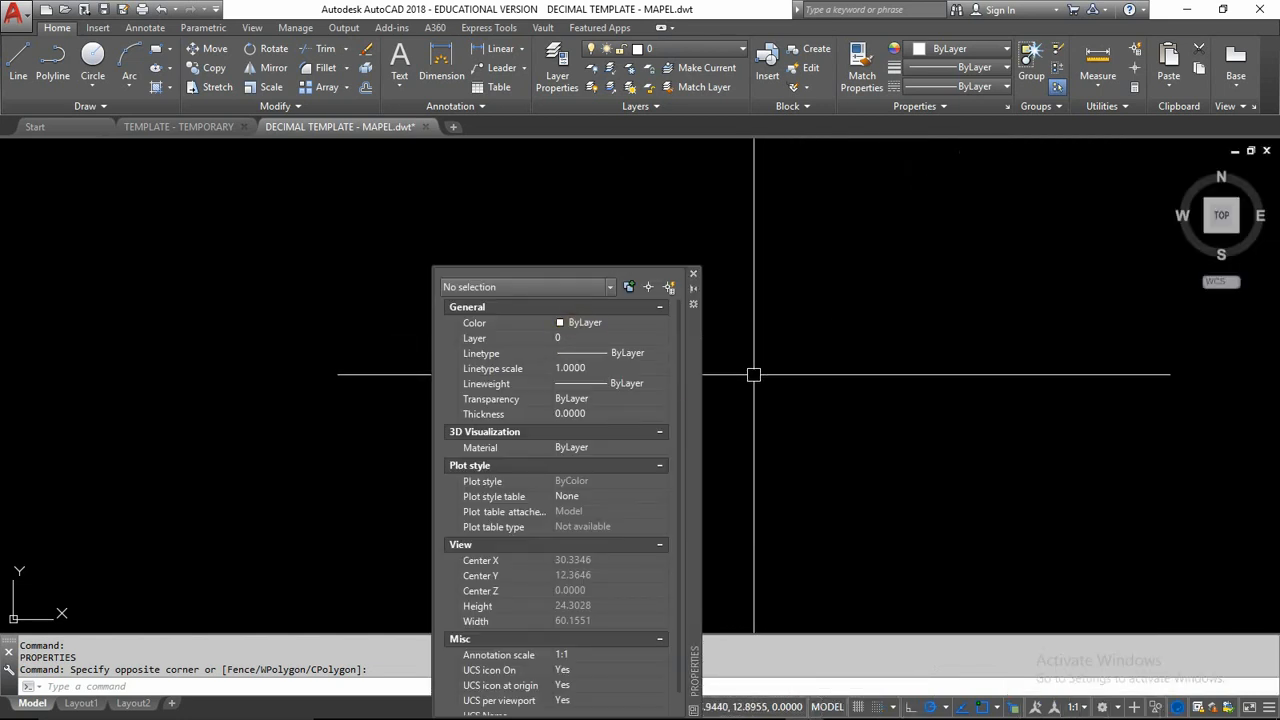
mouse_move(700, 380)
mouse_down()
mouse_move(366, 345)
mouse_move(394, 276)
mouse_move(220, 277)
mouse_move(183, 254)
mouse_move(9, 263)
mouse_move(43, 266)
mouse_move(101, 232)
mouse_move(89, 266)
mouse_move(77, 254)
mouse_move(24, 264)
mouse_up()
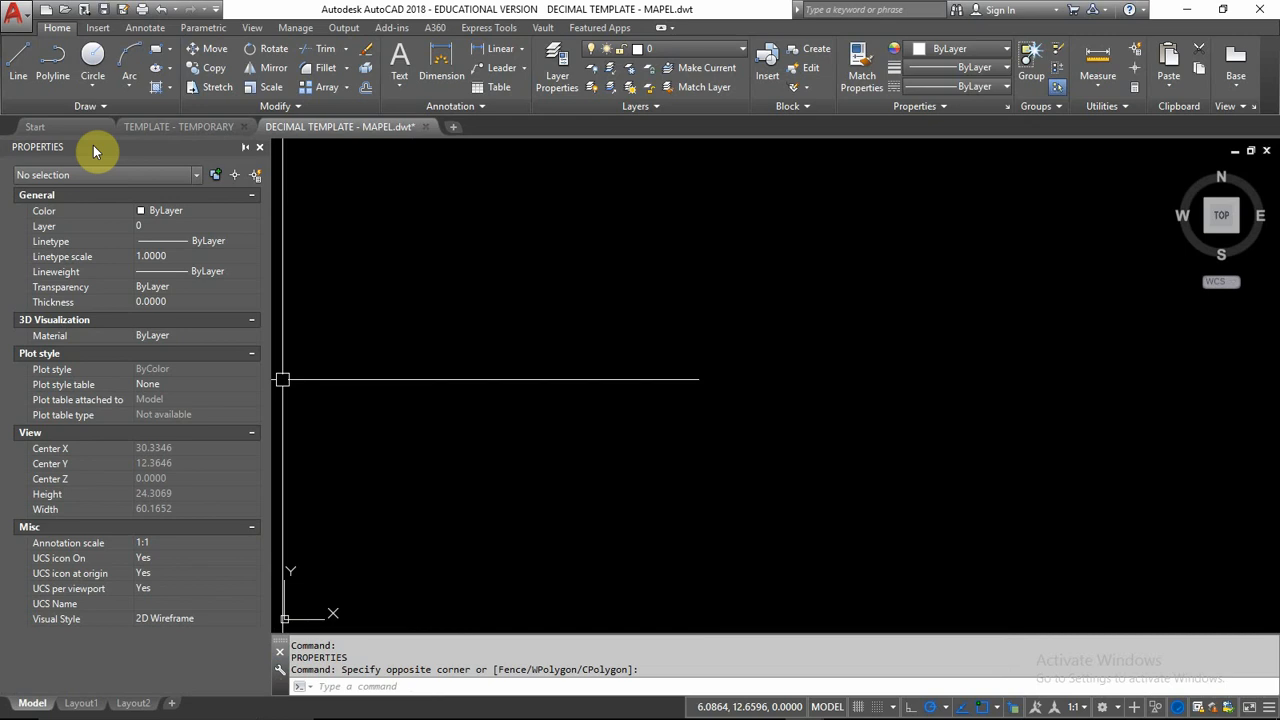
mouse_move(93, 145)
mouse_down()
mouse_move(312, 288)
mouse_move(535, 262)
mouse_move(552, 240)
mouse_up()
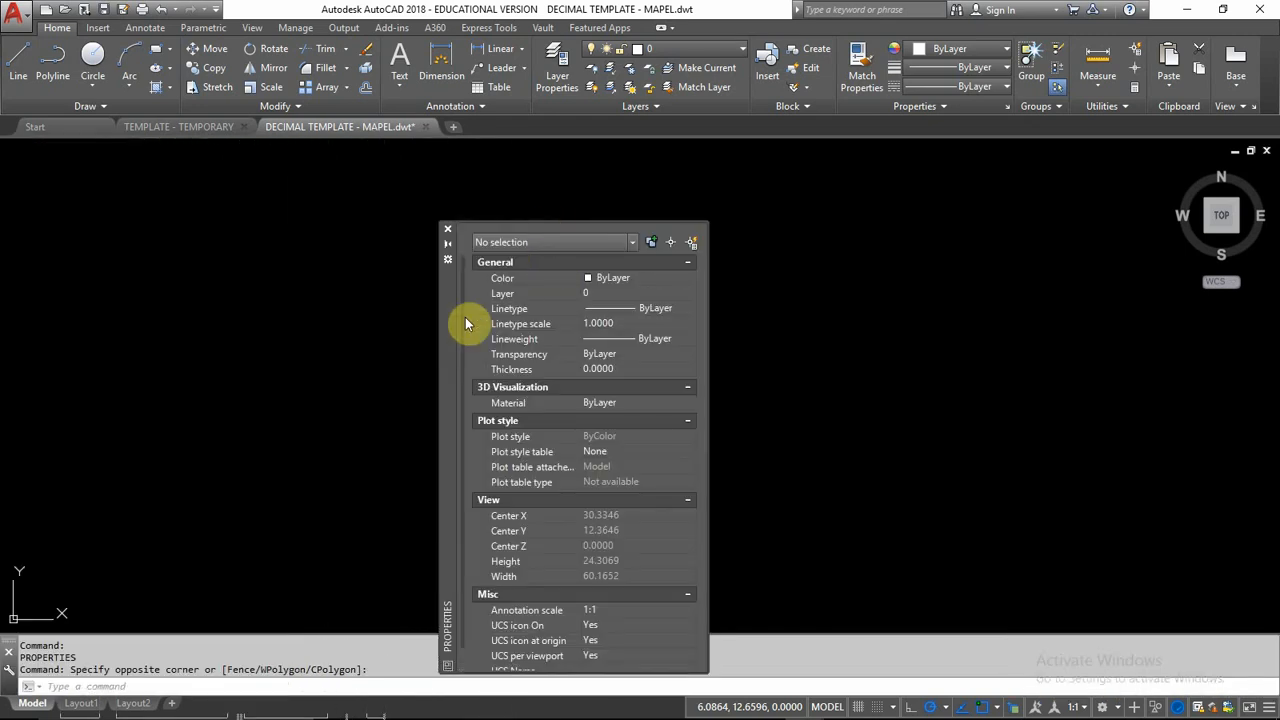
drag(450, 326, 439, 191)
Dock the Properties palette along the right side of the drawing area and collapse it with auto-hide.
drag(757, 196, 1206, 301)
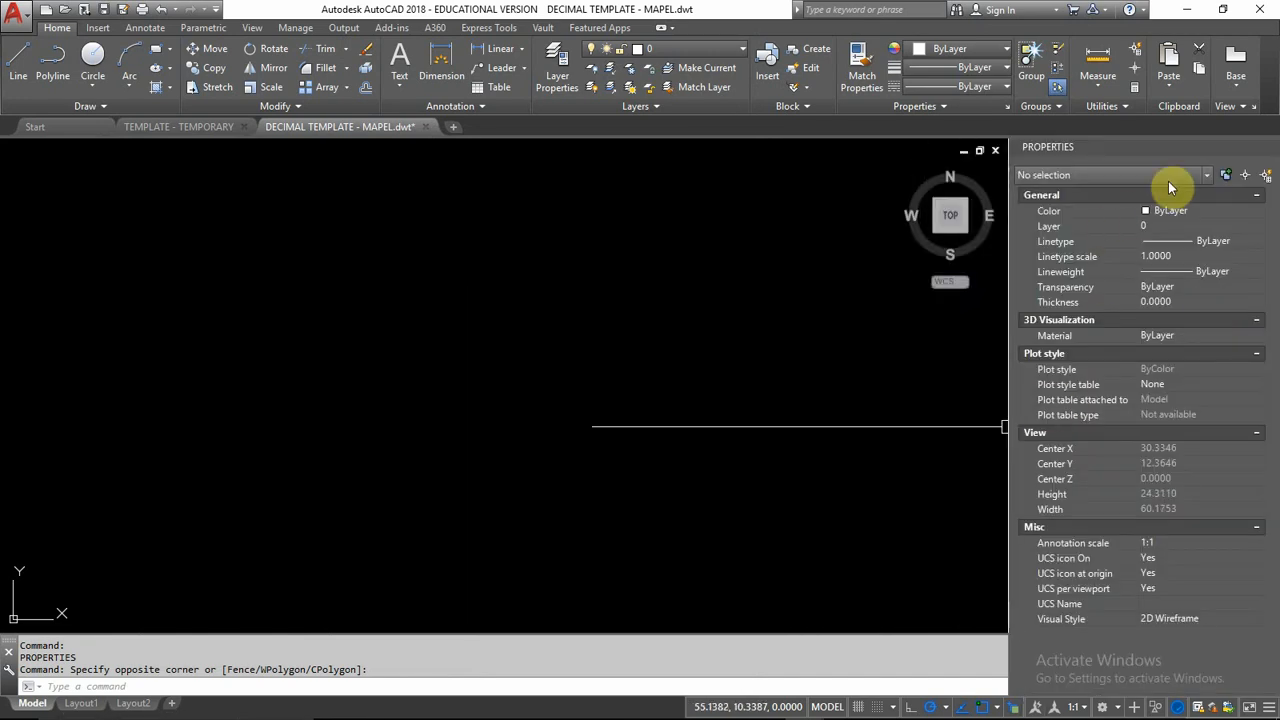
click(1259, 148)
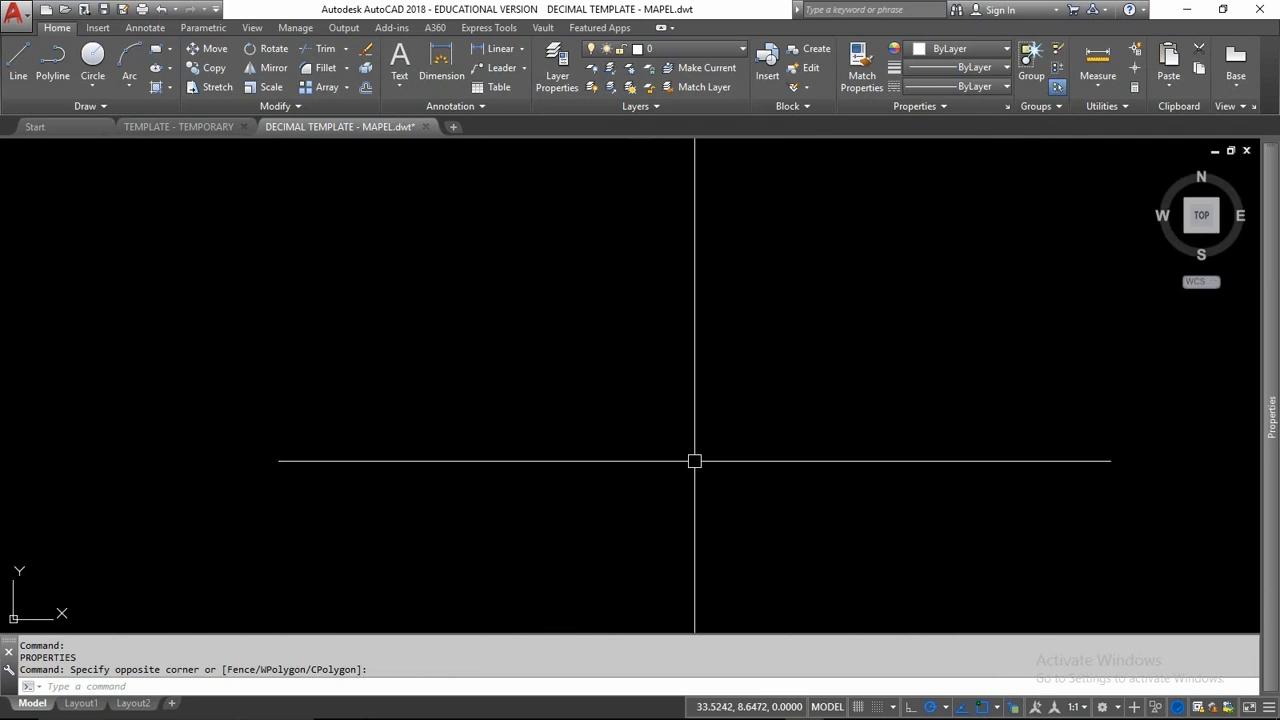
mouse_move(1262, 416)
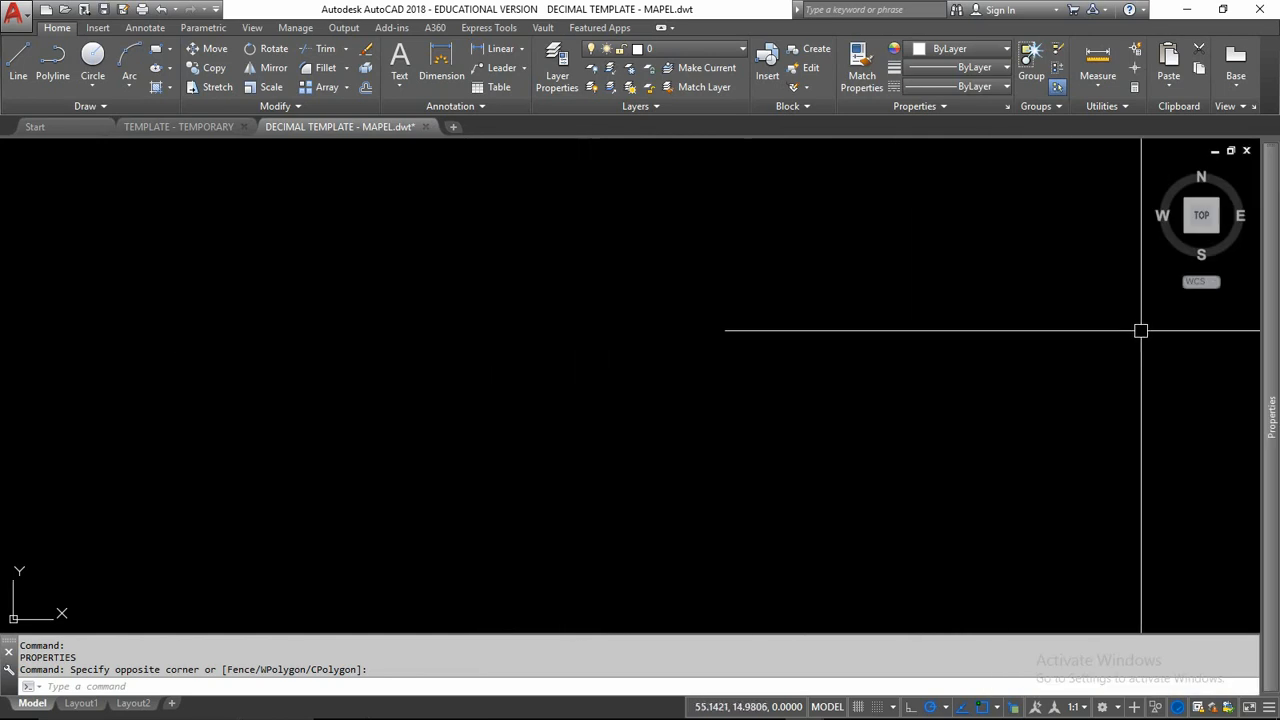
mouse_move(1272, 314)
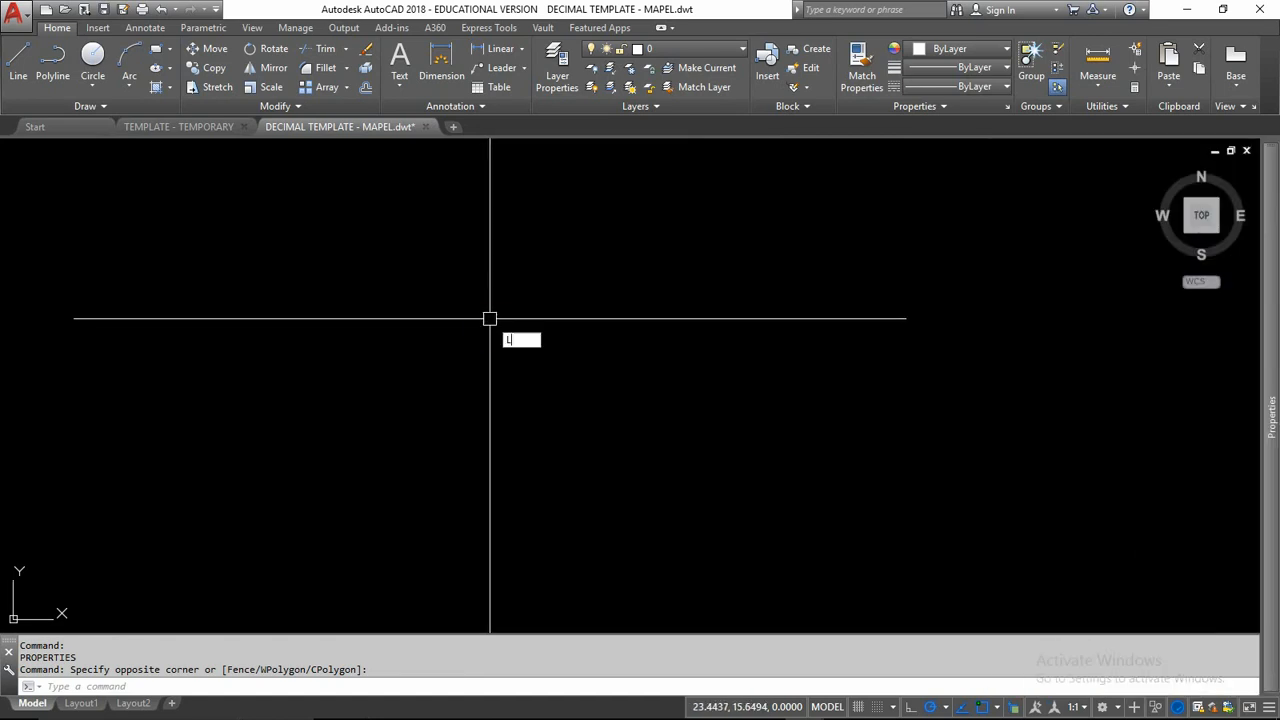
Draw a single line rising gently to the right across the upper part of the drawing.
key(Return)
click(281, 297)
click(670, 232)
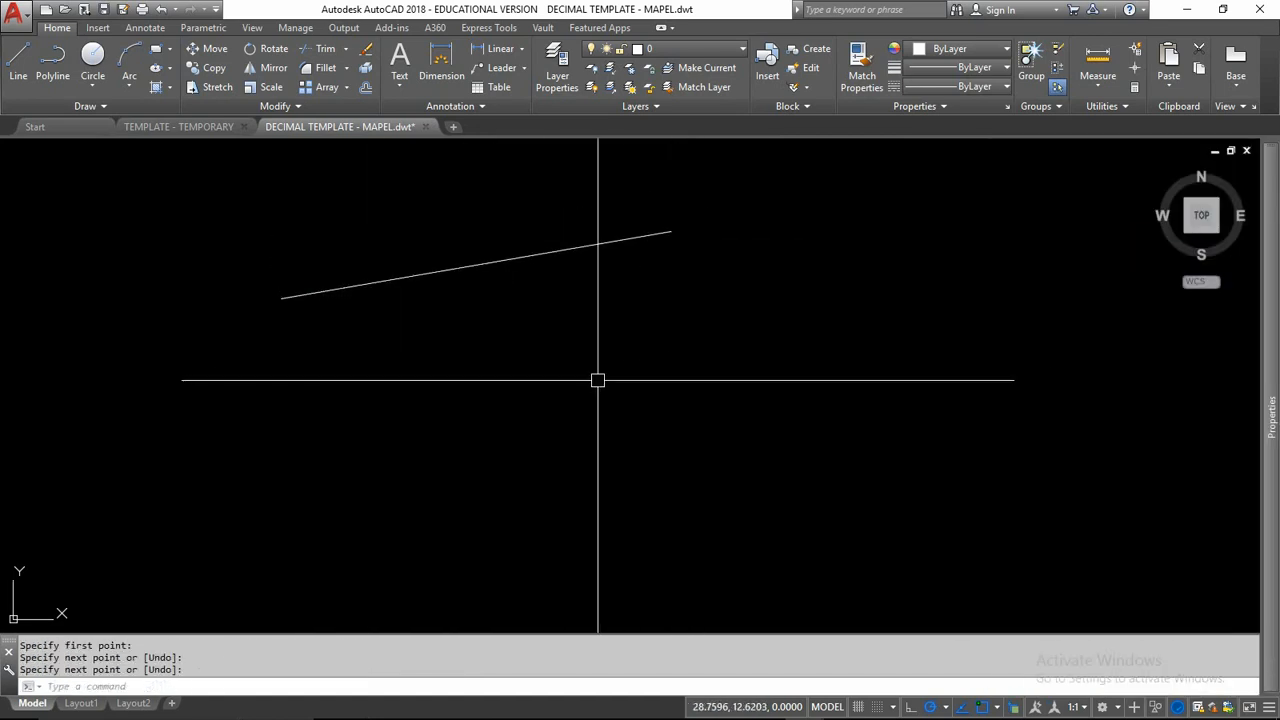
Draw a two-segment polyline below the line, rising to a peak and sloping down to the right.
text(PL)
key(Return)
click(332, 424)
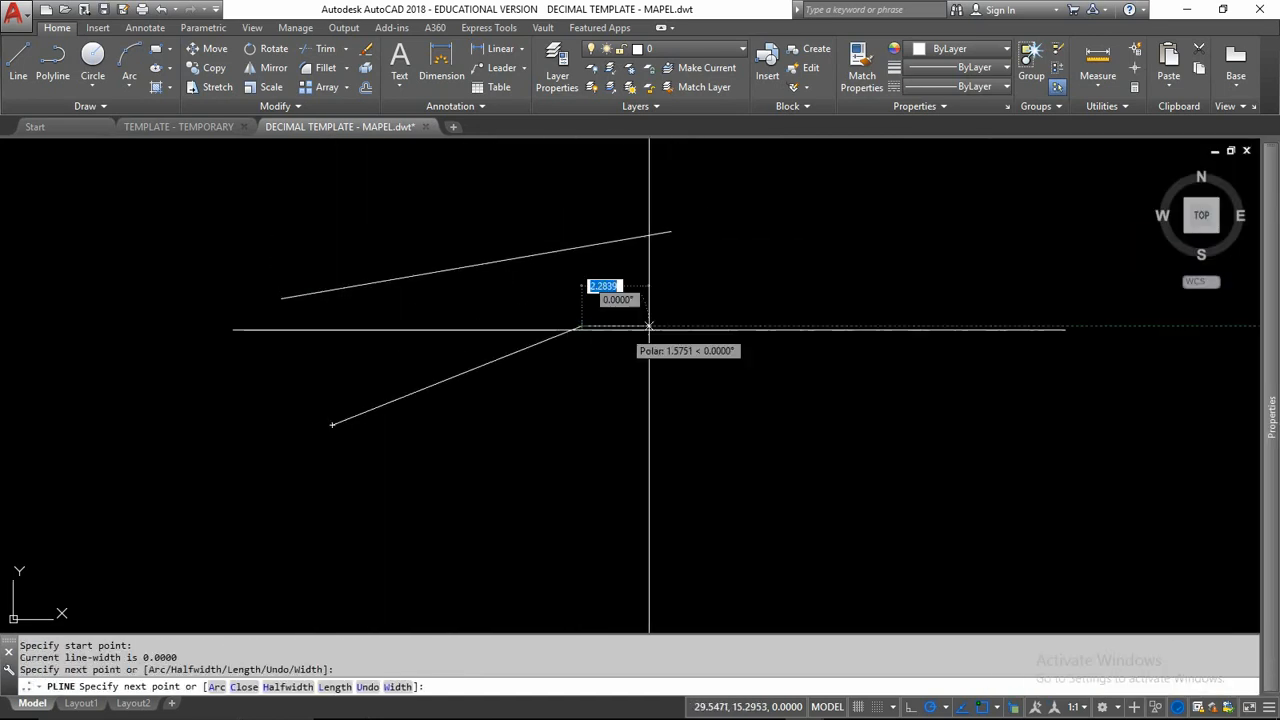
click(582, 326)
click(709, 358)
key(Return)
Draw a circle with a radius of about 4.69 just beneath the peak of the polyline.
text(c)
key(Return)
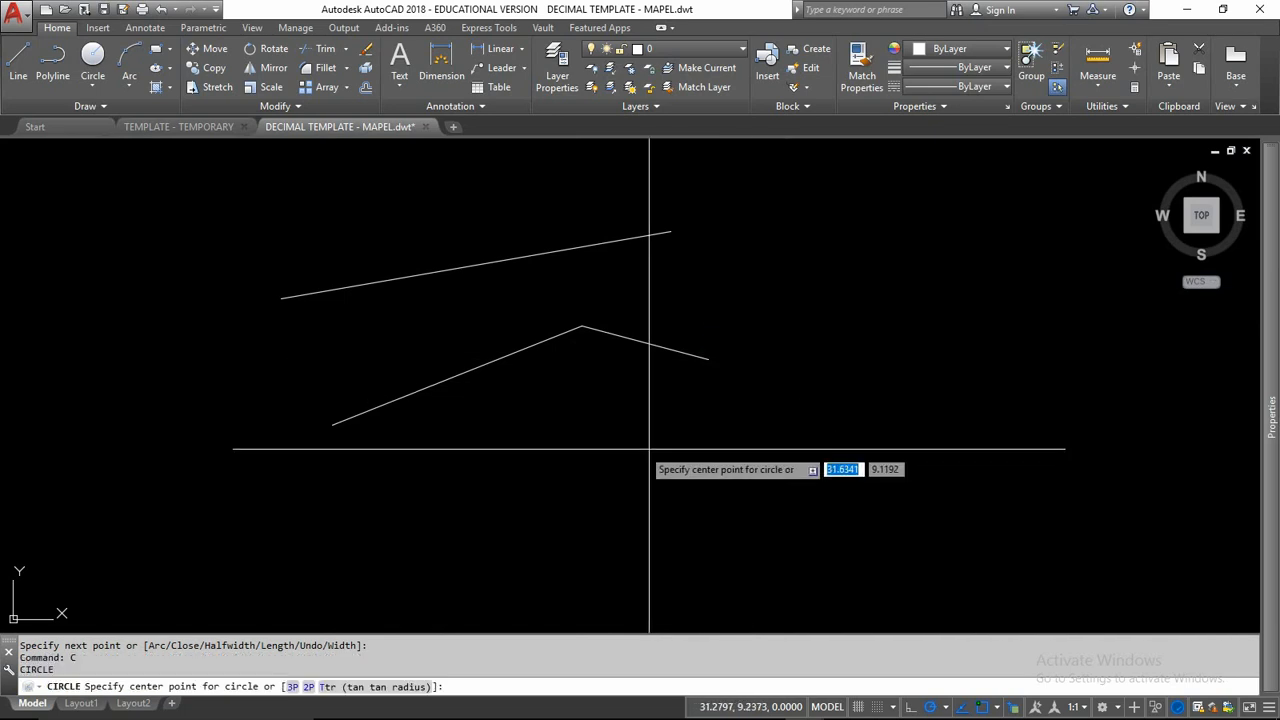
click(570, 441)
click(665, 441)
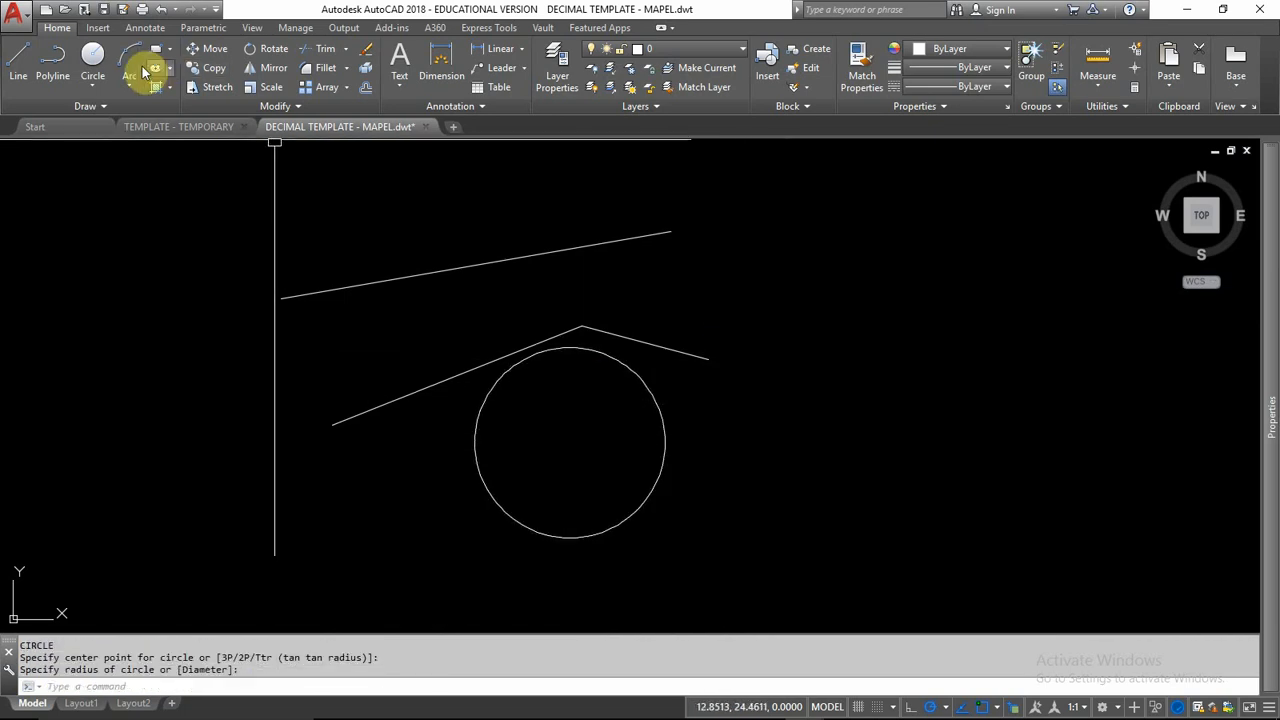
Draw a much larger circle centred to the right of the first, crossing the line, polyline and small circle.
click(93, 57)
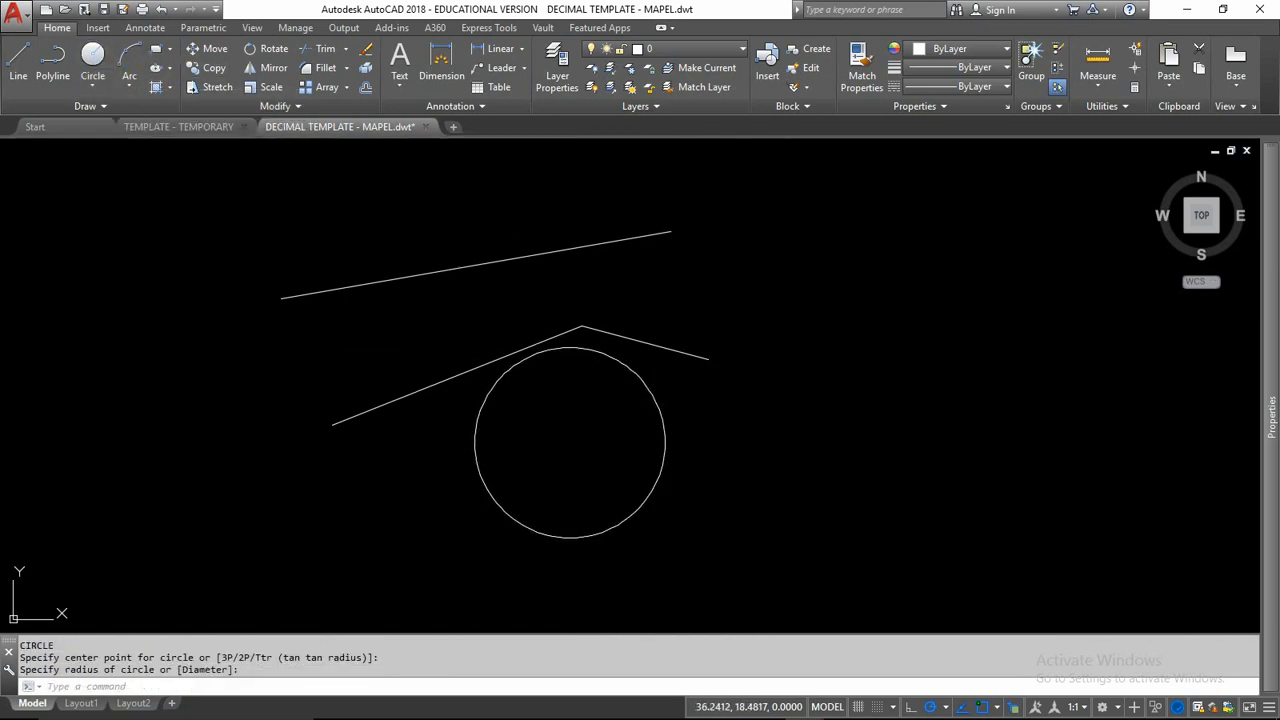
click(800, 412)
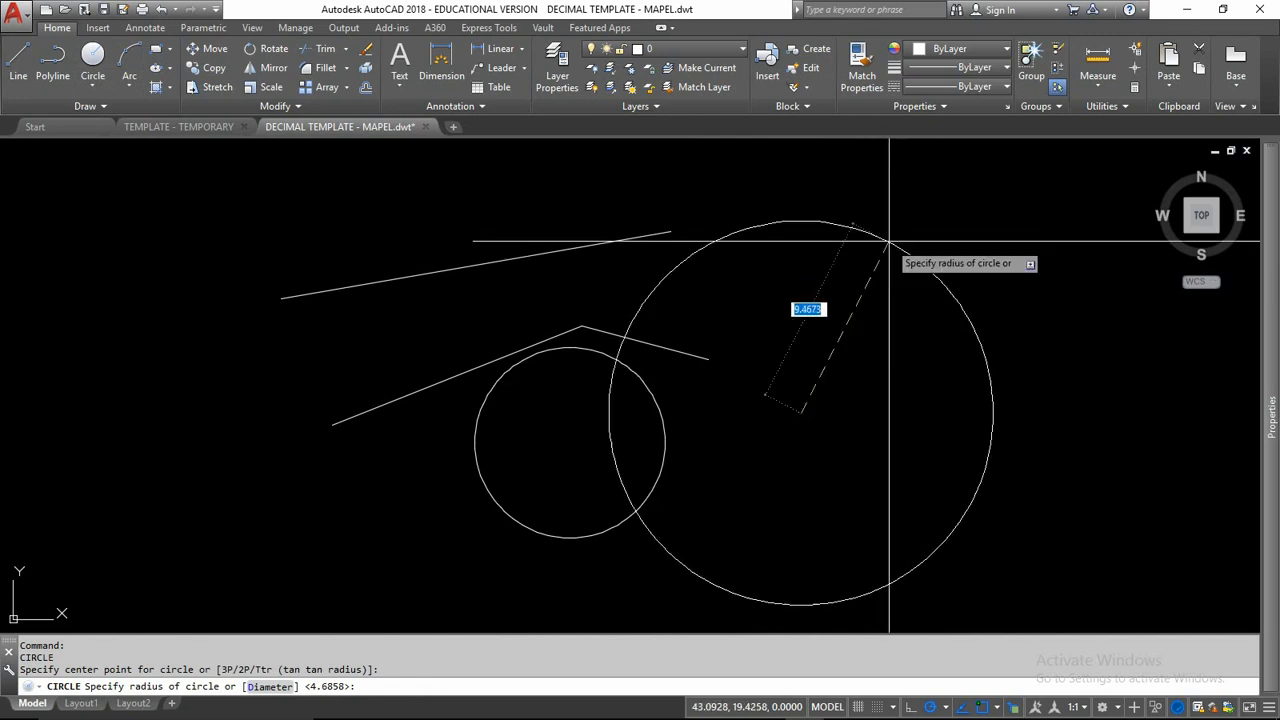
click(1004, 223)
Trim the large circle against the upper line and the polyline, leaving only the arc between them.
text(tr)
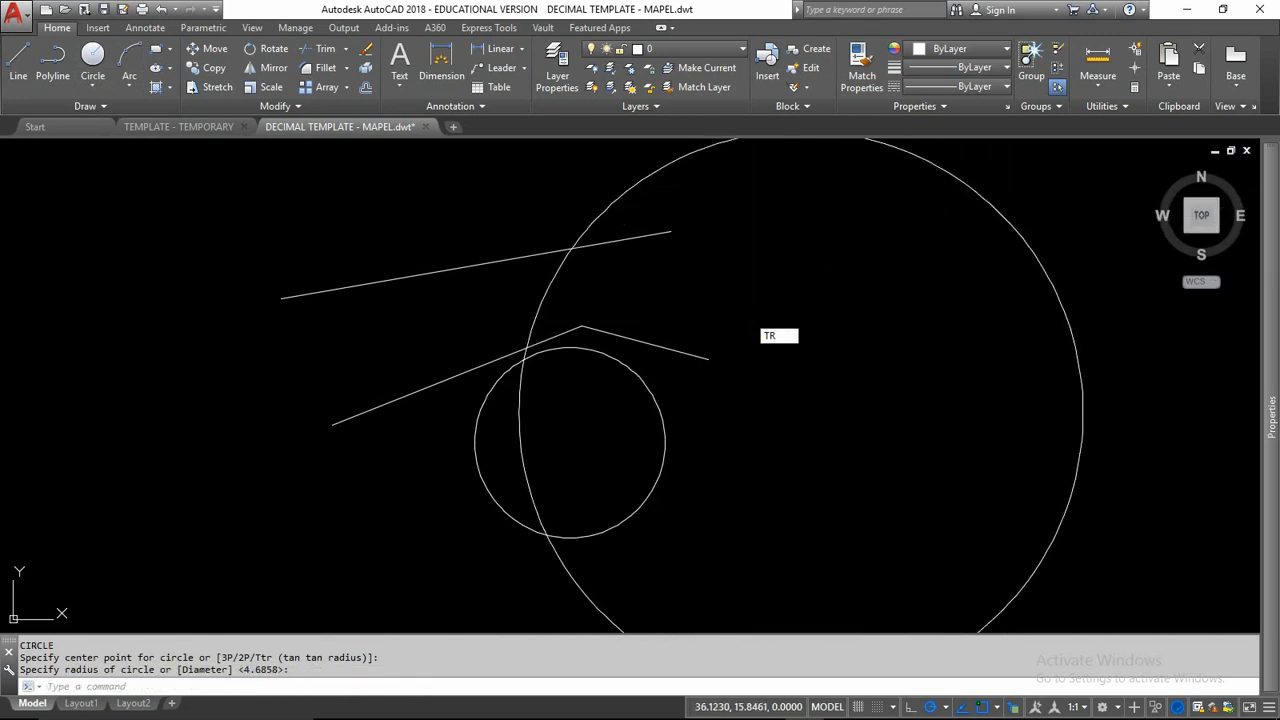
key(Return)
click(652, 239)
click(629, 338)
key(Return)
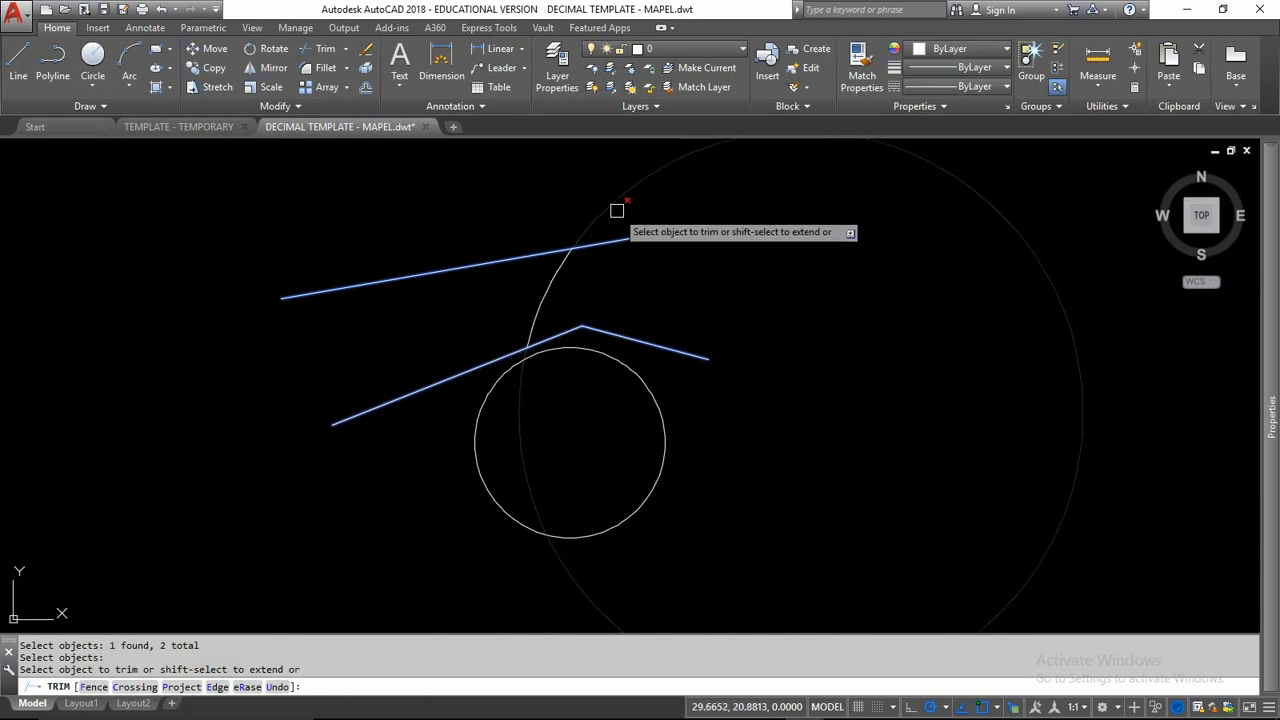
click(617, 207)
key(Return)
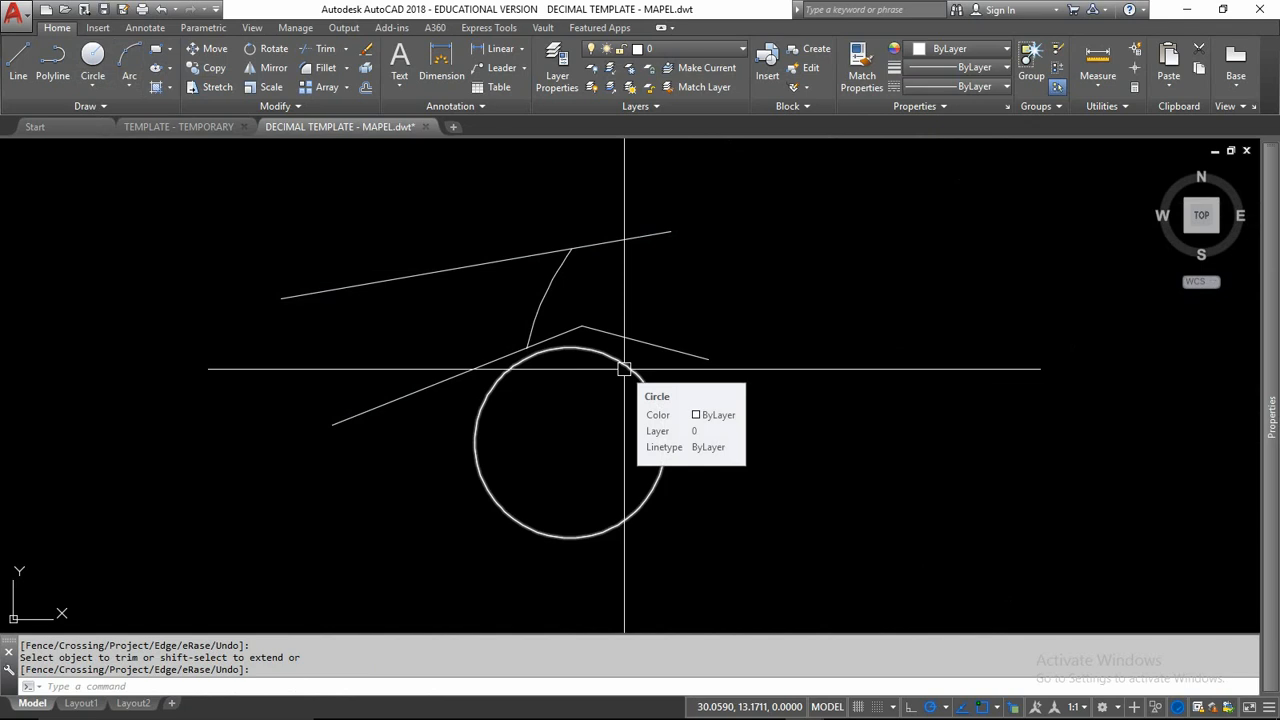
Draw a rectangle at the upper left of the drawing, enclosing the start of the upper line.
click(155, 53)
click(163, 198)
click(413, 356)
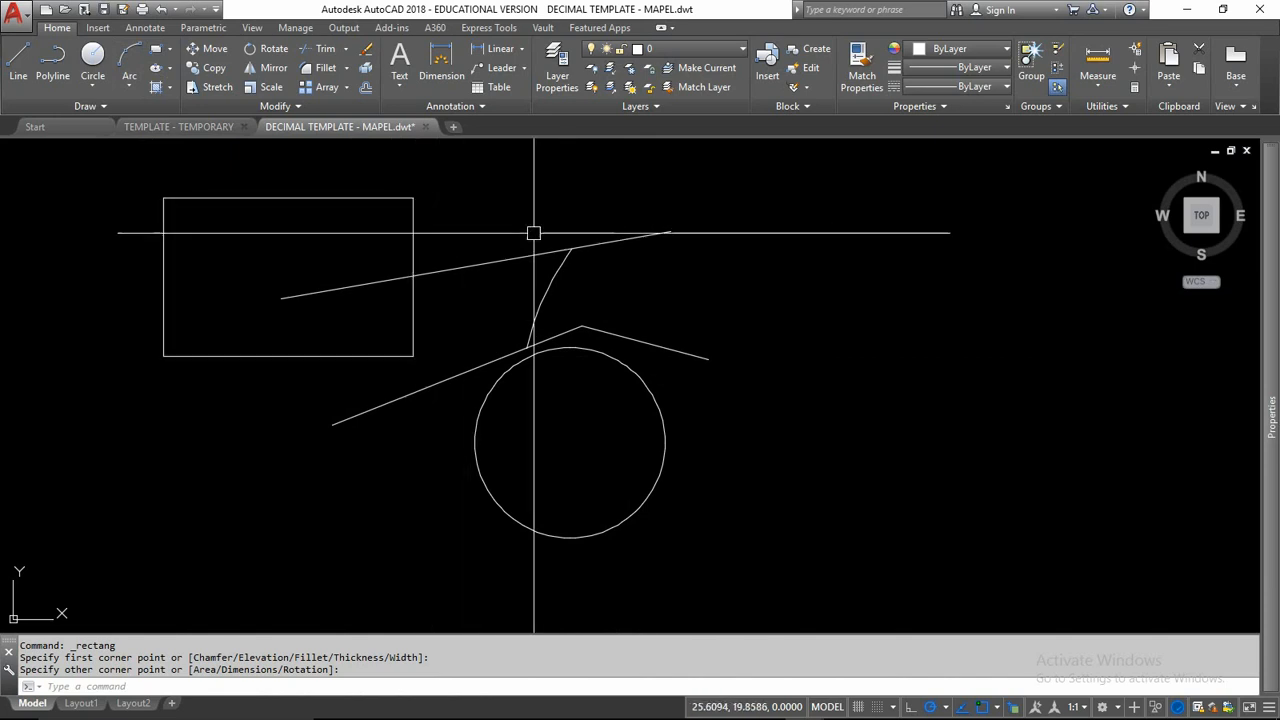
Stretch the rectangle's upper-right corner inward and slightly down to make an irregular quadrilateral.
click(413, 224)
click(413, 198)
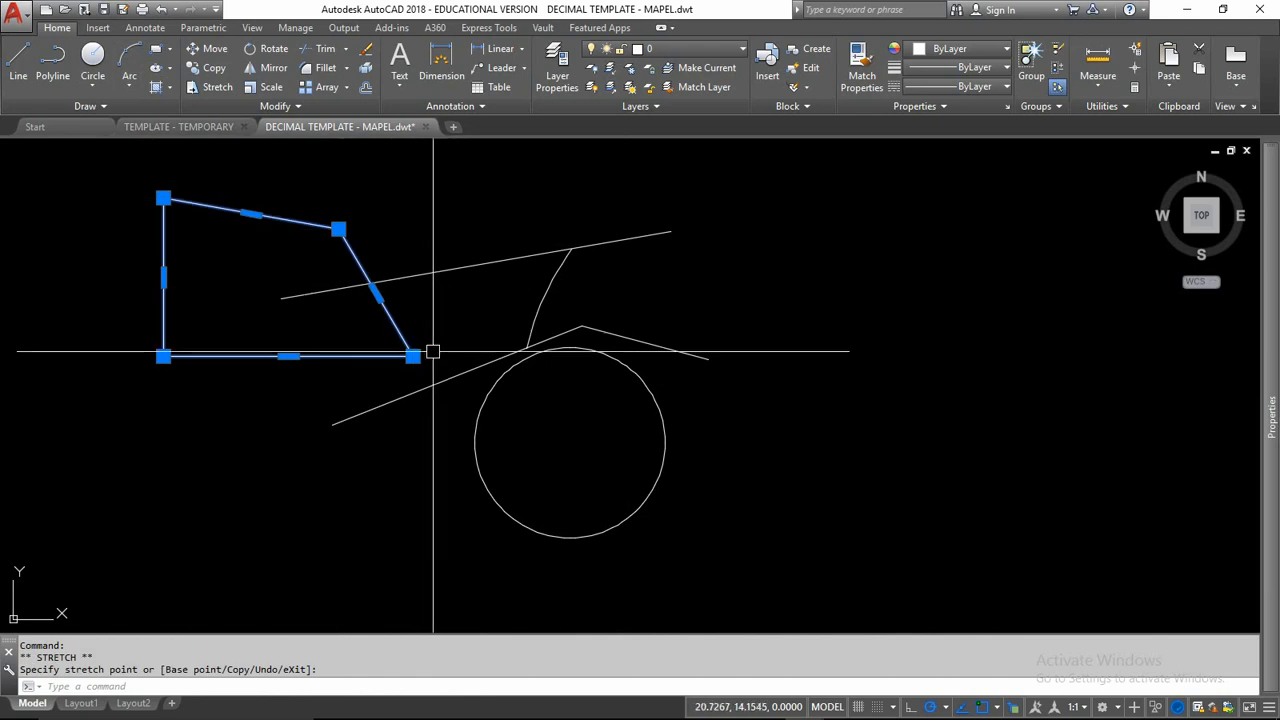
key(Escape)
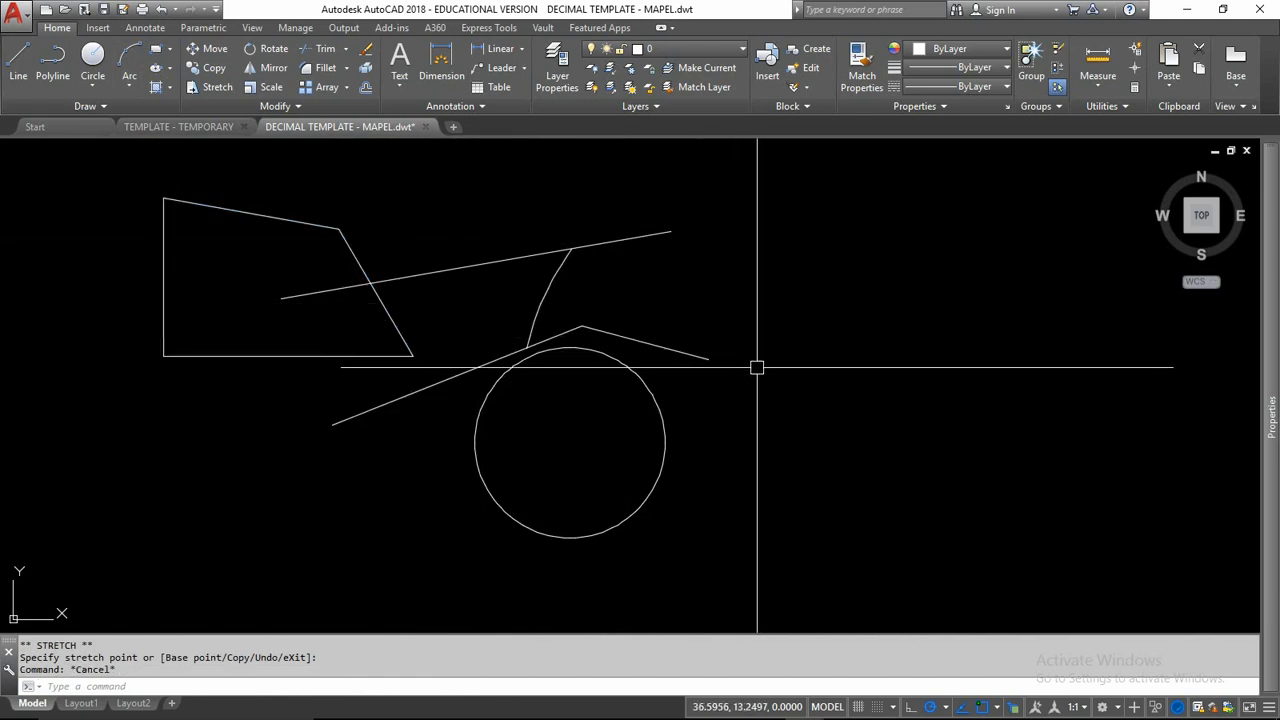
Place the single-line text ASDF below the quadrilateral with a height of 0.2000 and a rotation angle of 0.
click(403, 88)
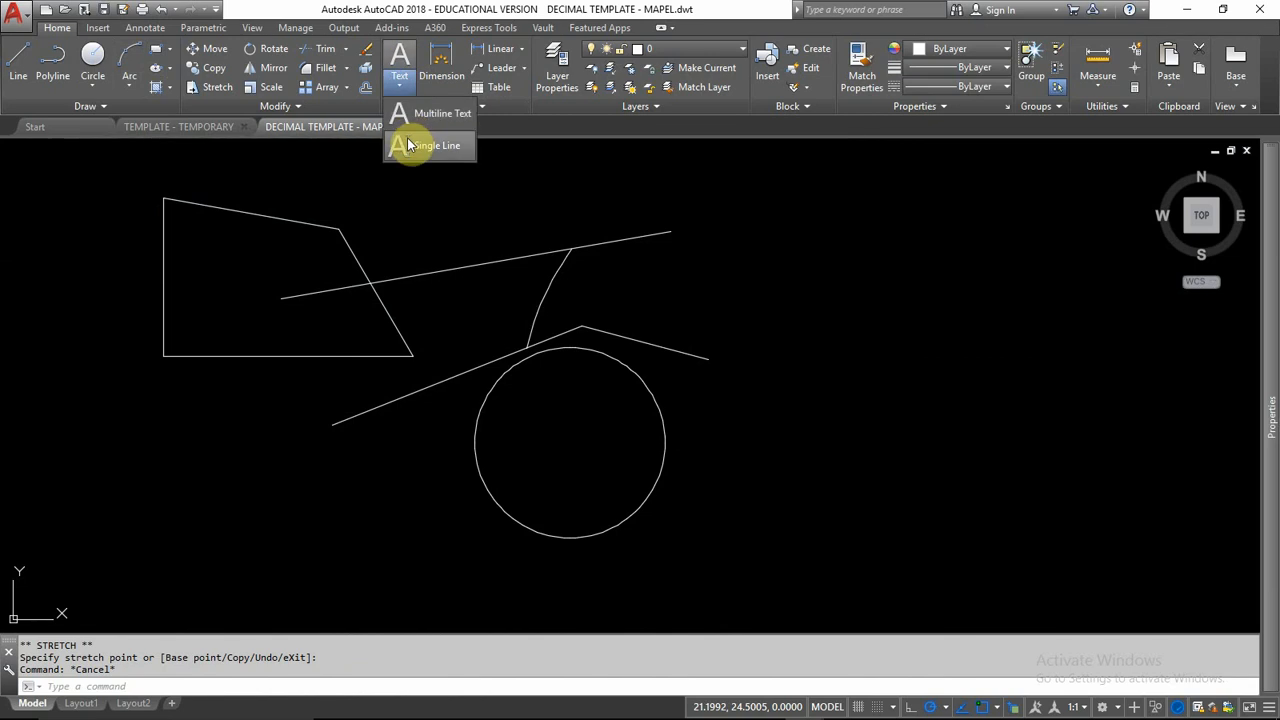
click(410, 153)
click(165, 521)
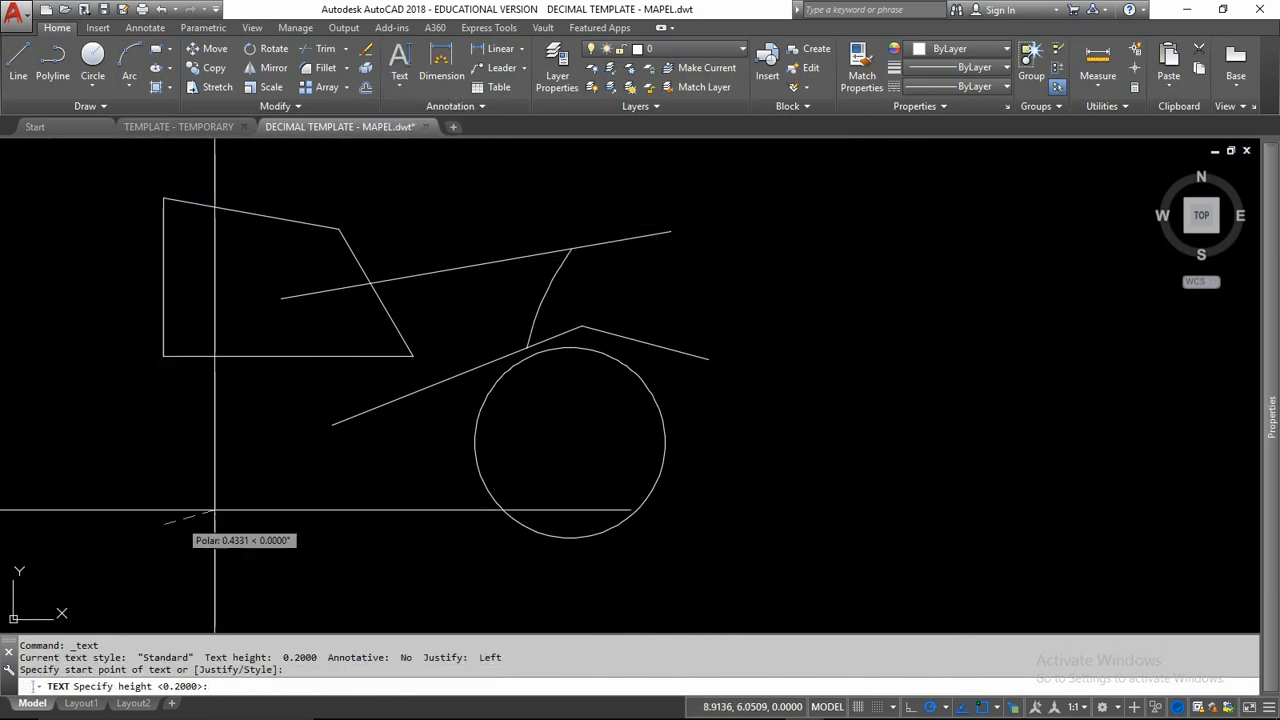
key(Return)
key(Return)
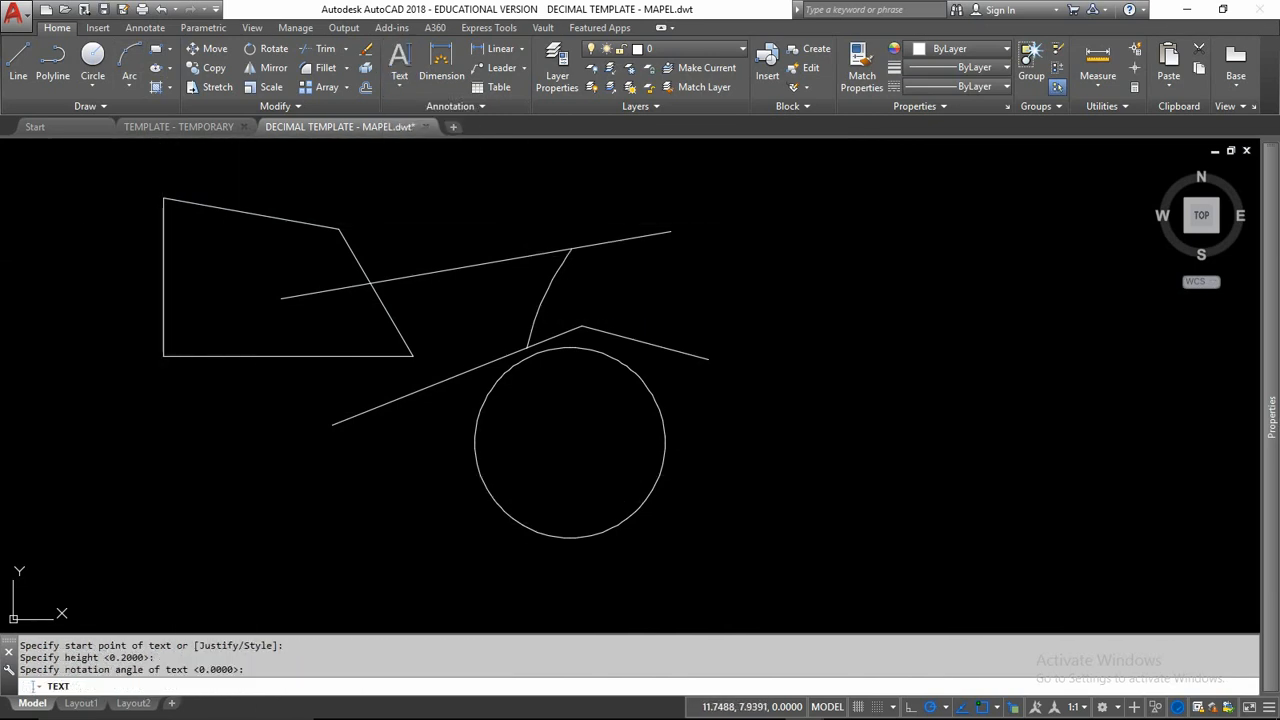
text(ASDF)
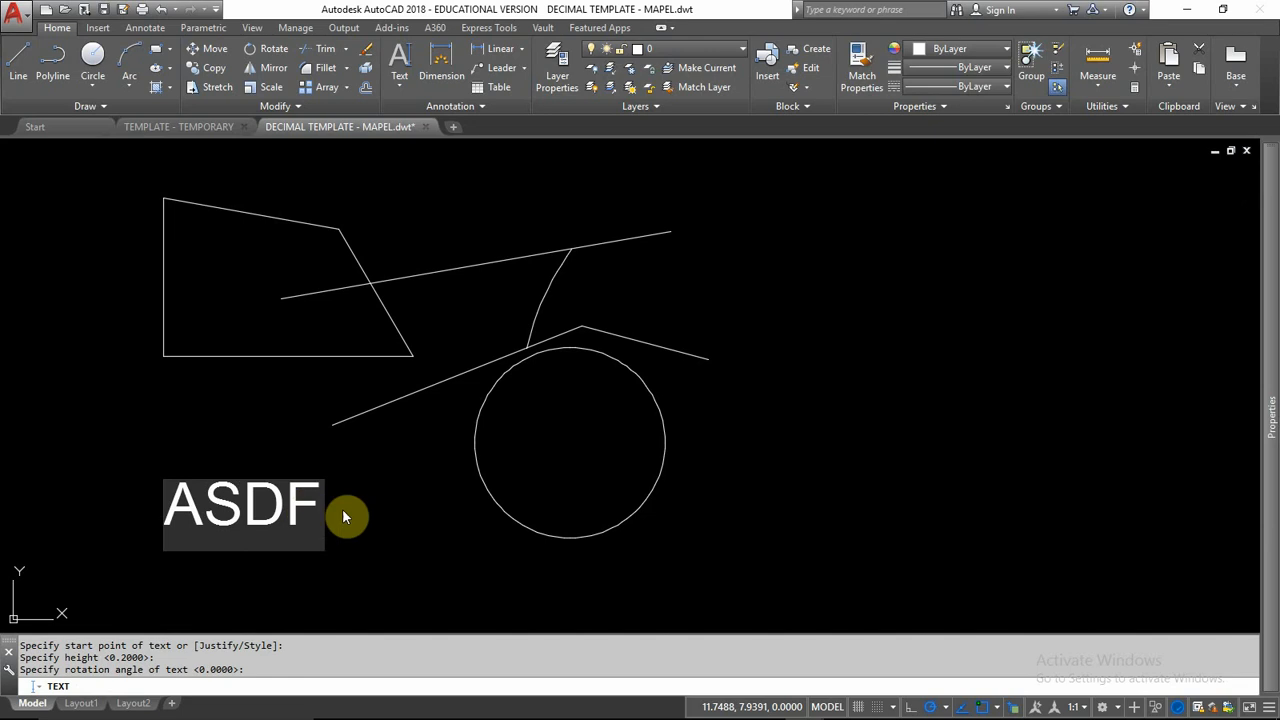
key(Escape)
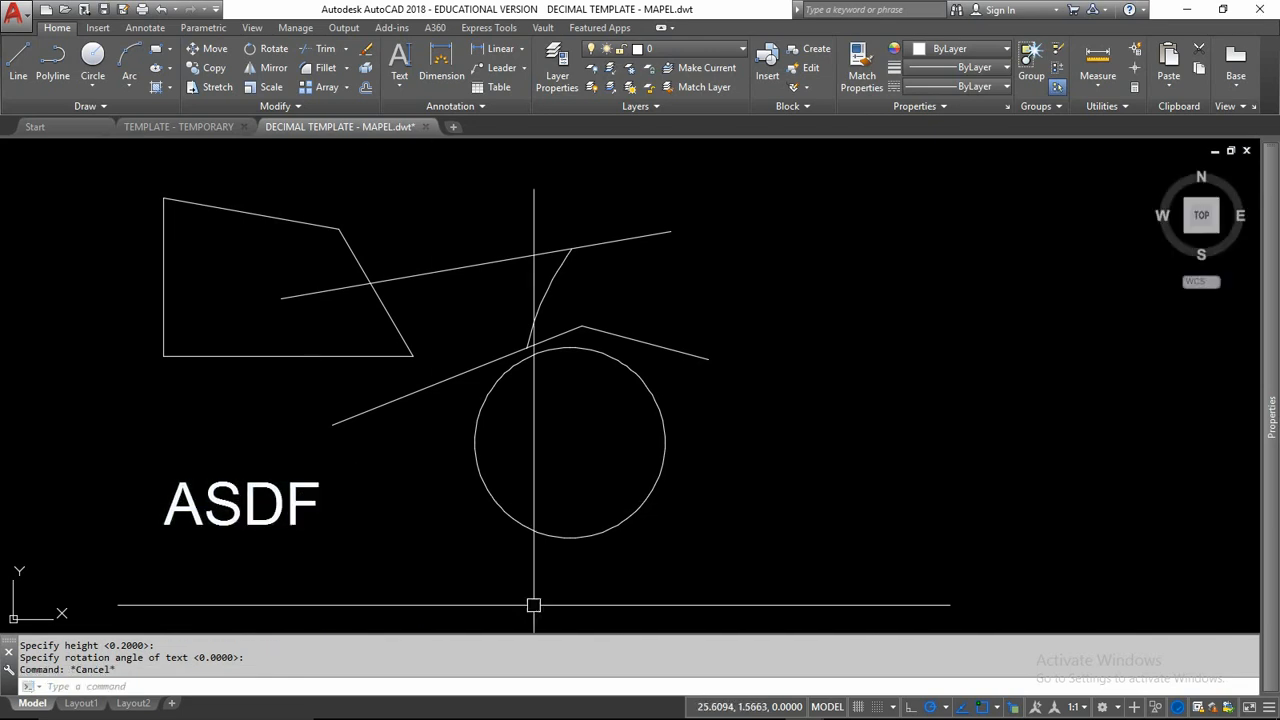
Turn off auto-hide for the Properties palette so it stays docked, keeping all the drawn objects in view.
mouse_move(1268, 403)
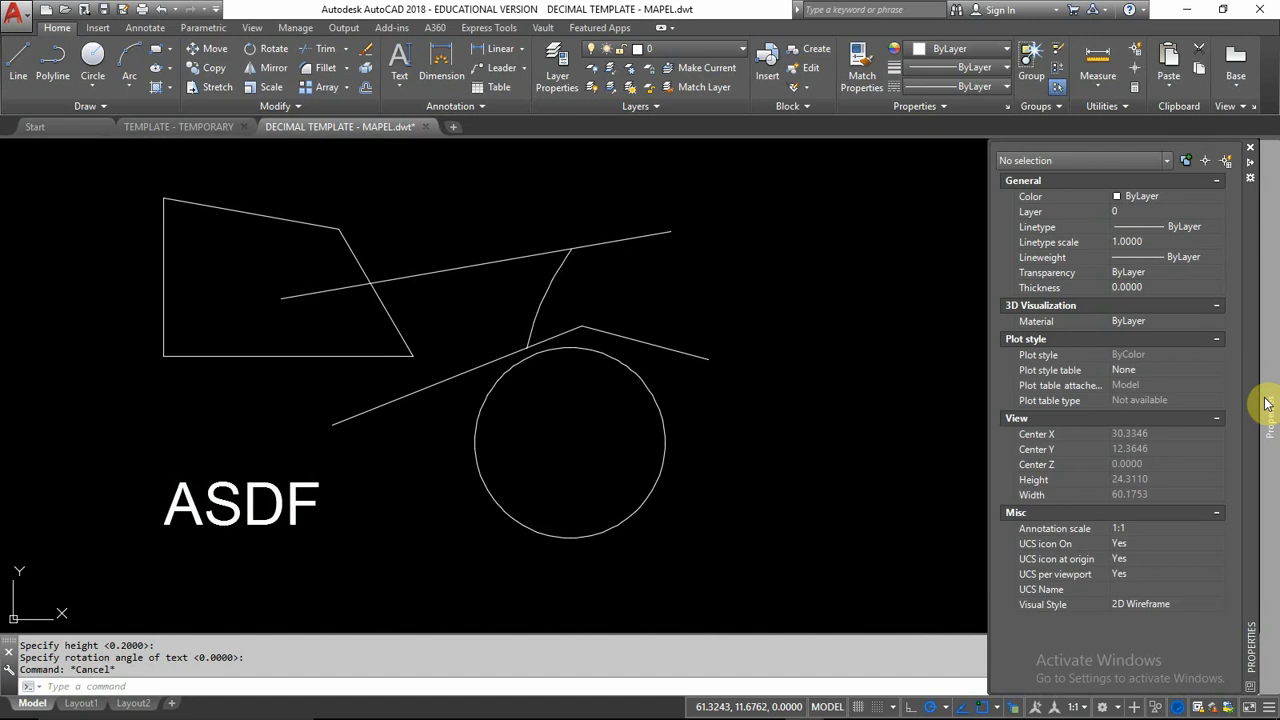
click(1250, 165)
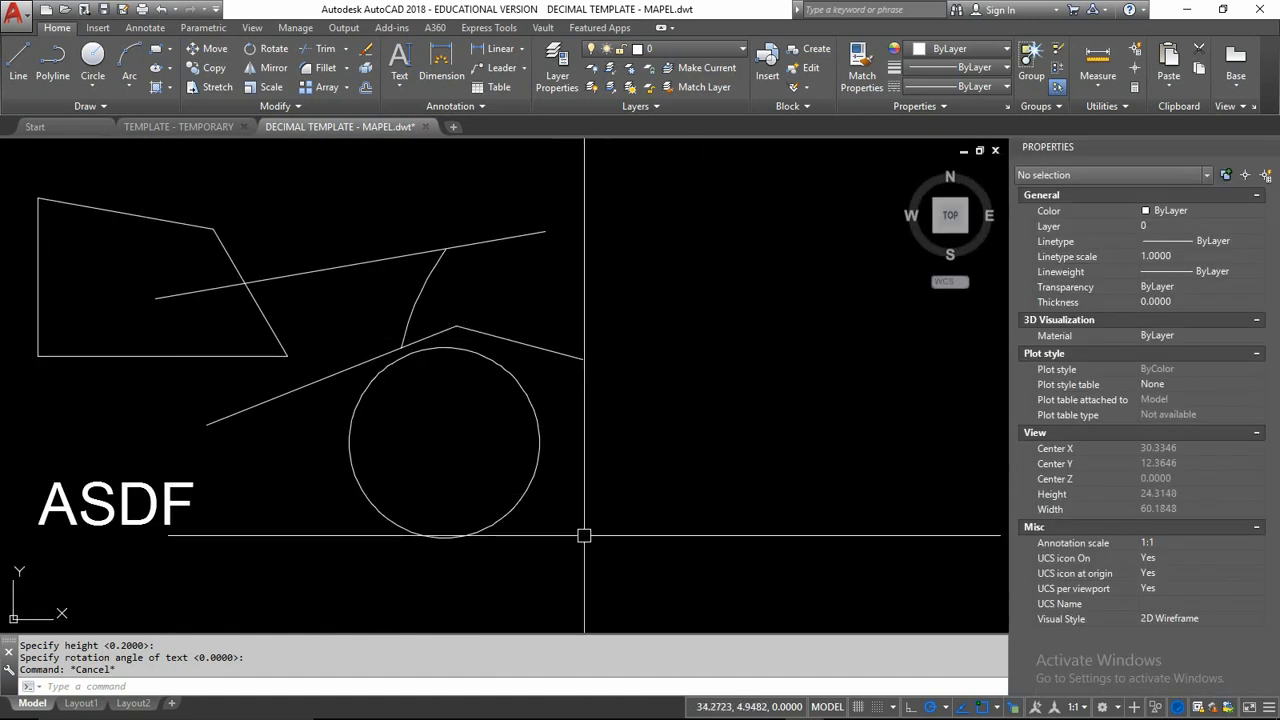
middle_drag(595, 526, 718, 527)
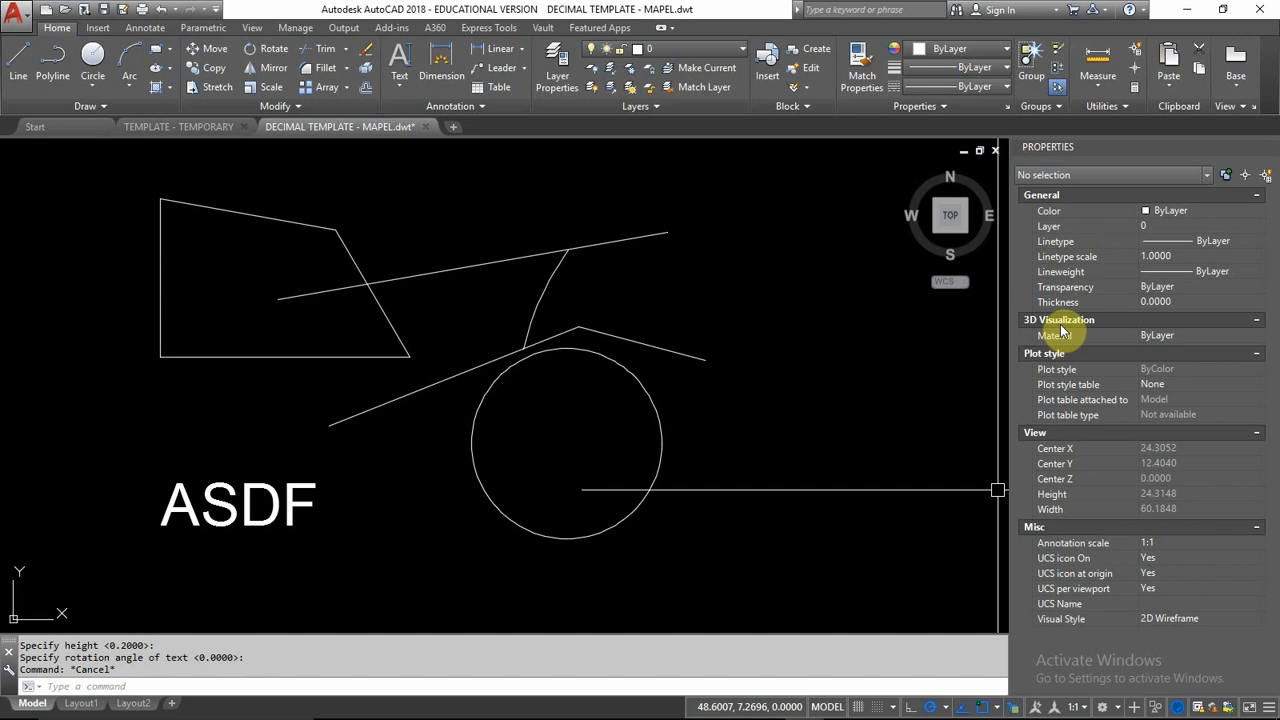
Collapse and re-expand the 3D Visualization category of the Properties palette twice.
click(1257, 320)
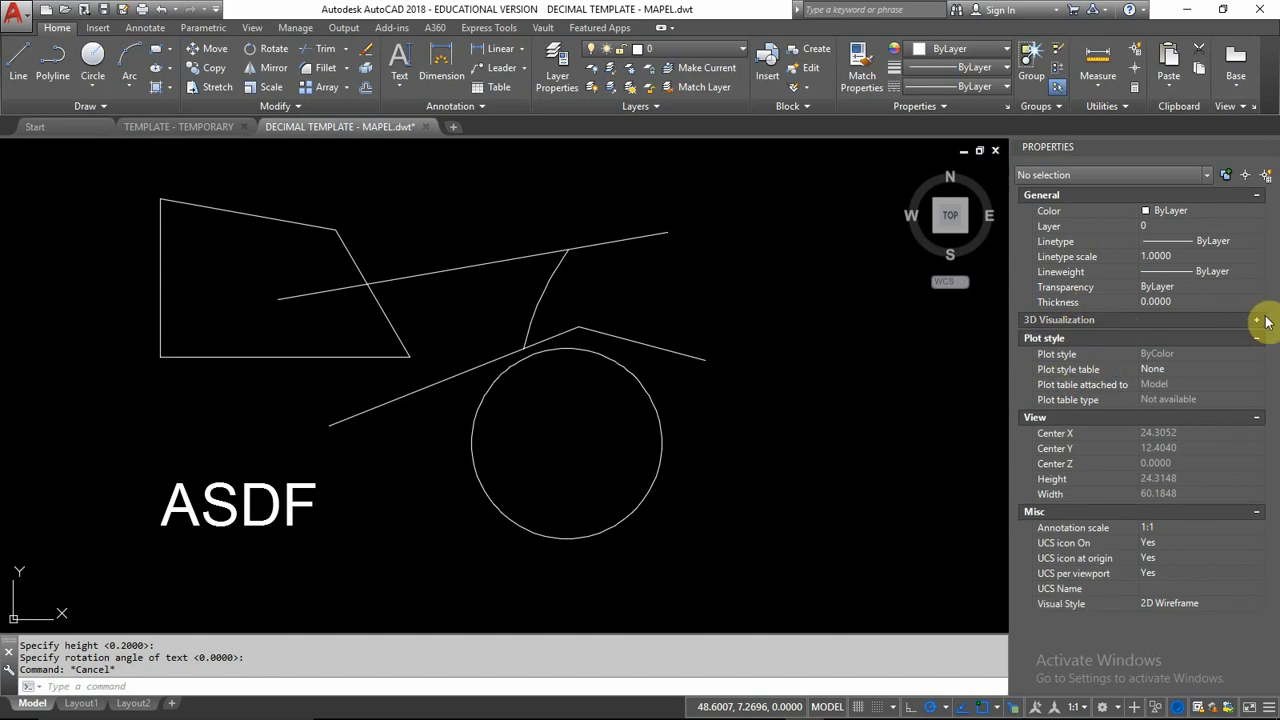
click(1257, 320)
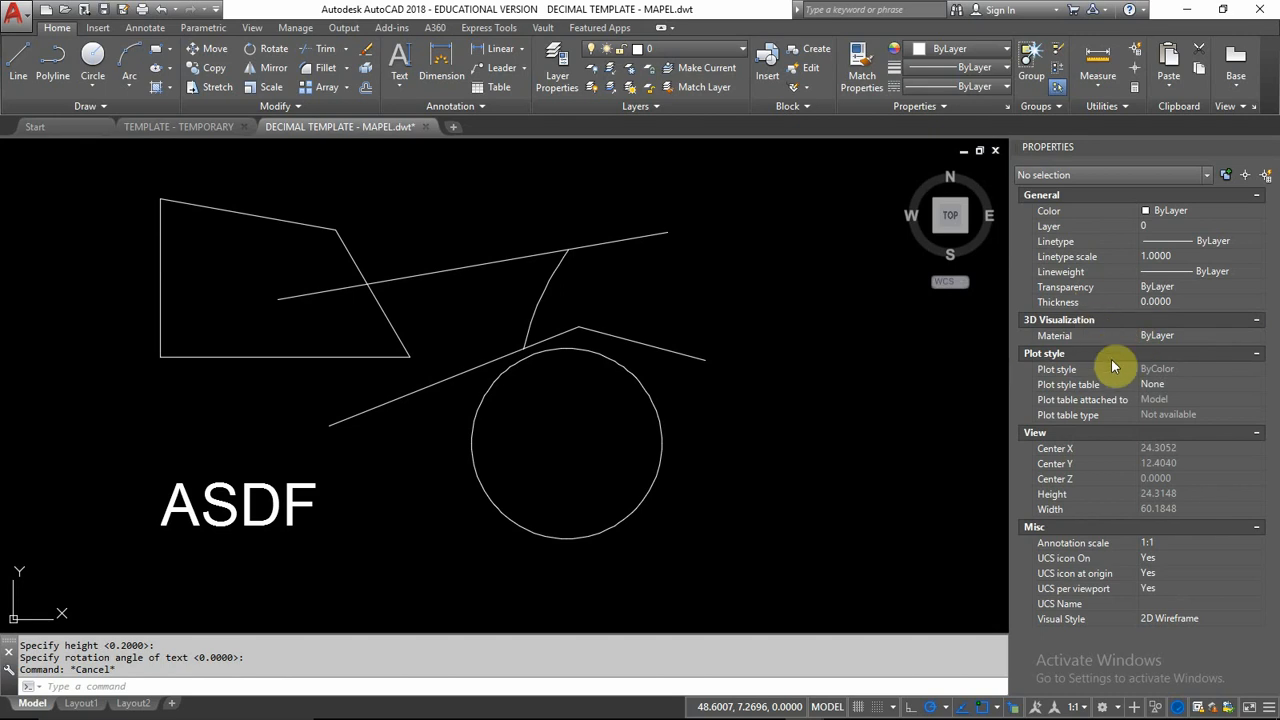
click(1257, 320)
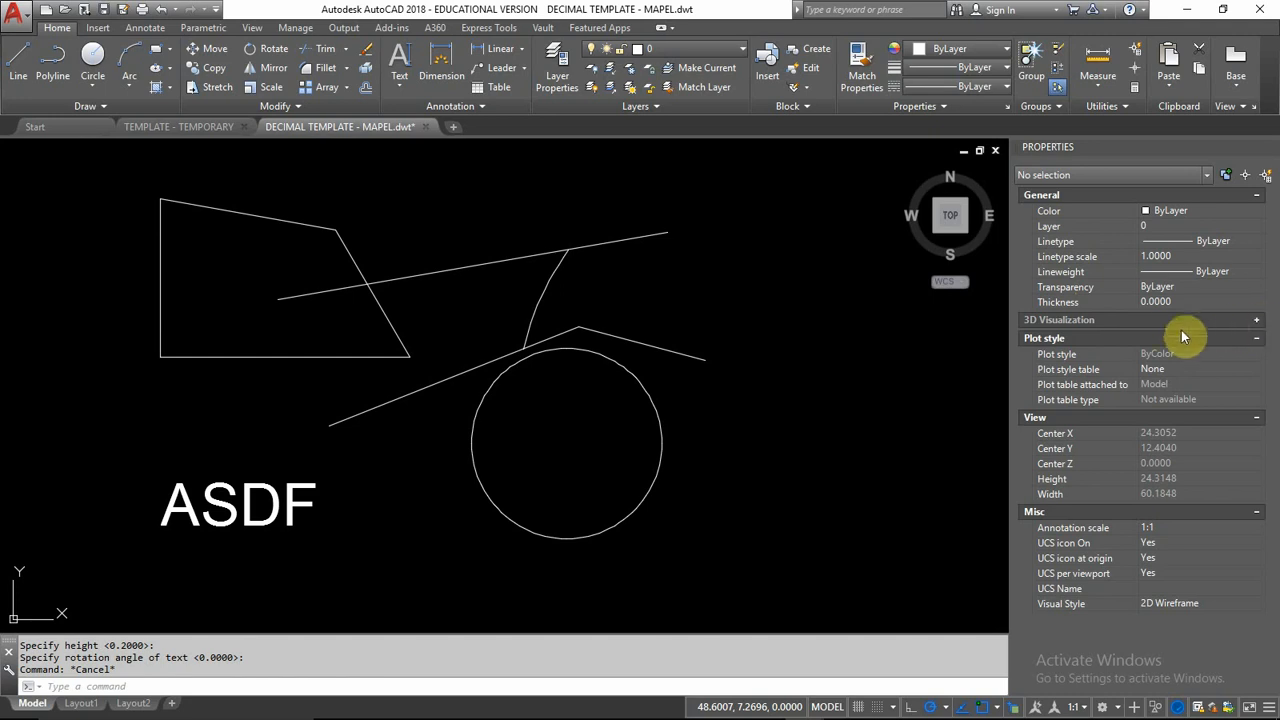
click(1257, 321)
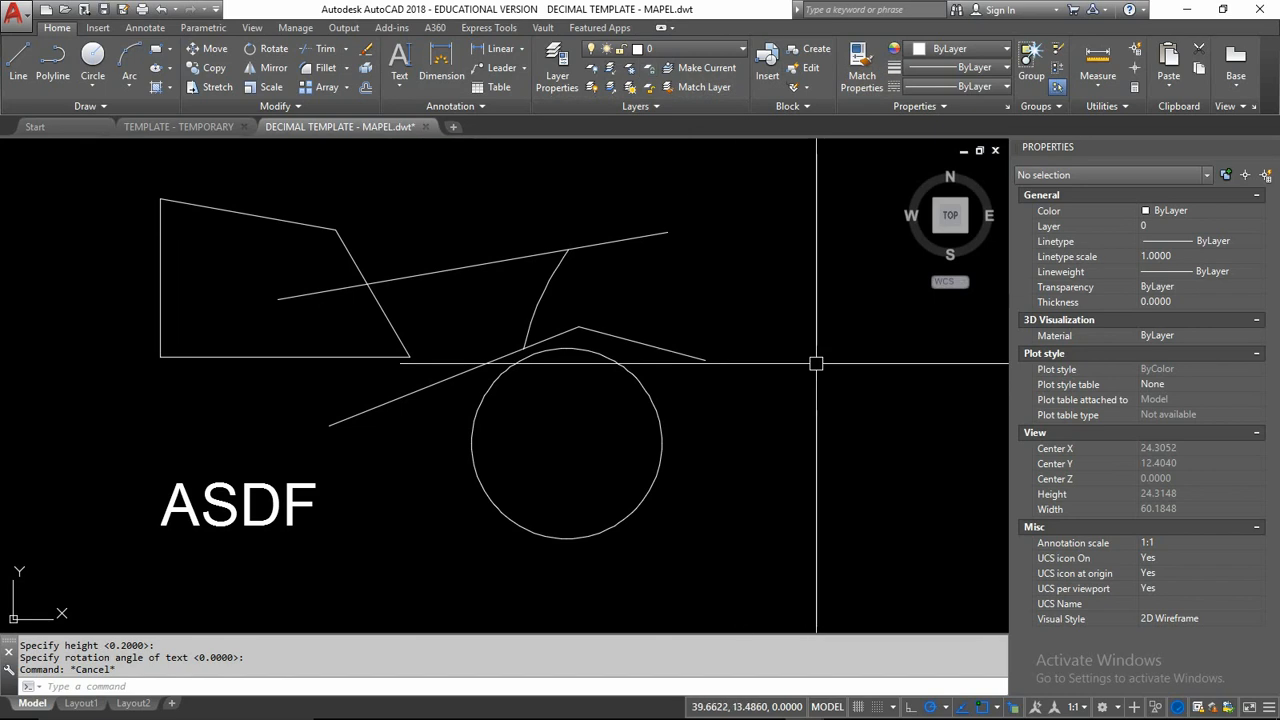
Select the upper line, examine its general and geometry properties in the Properties palette, and clear the selection.
click(506, 259)
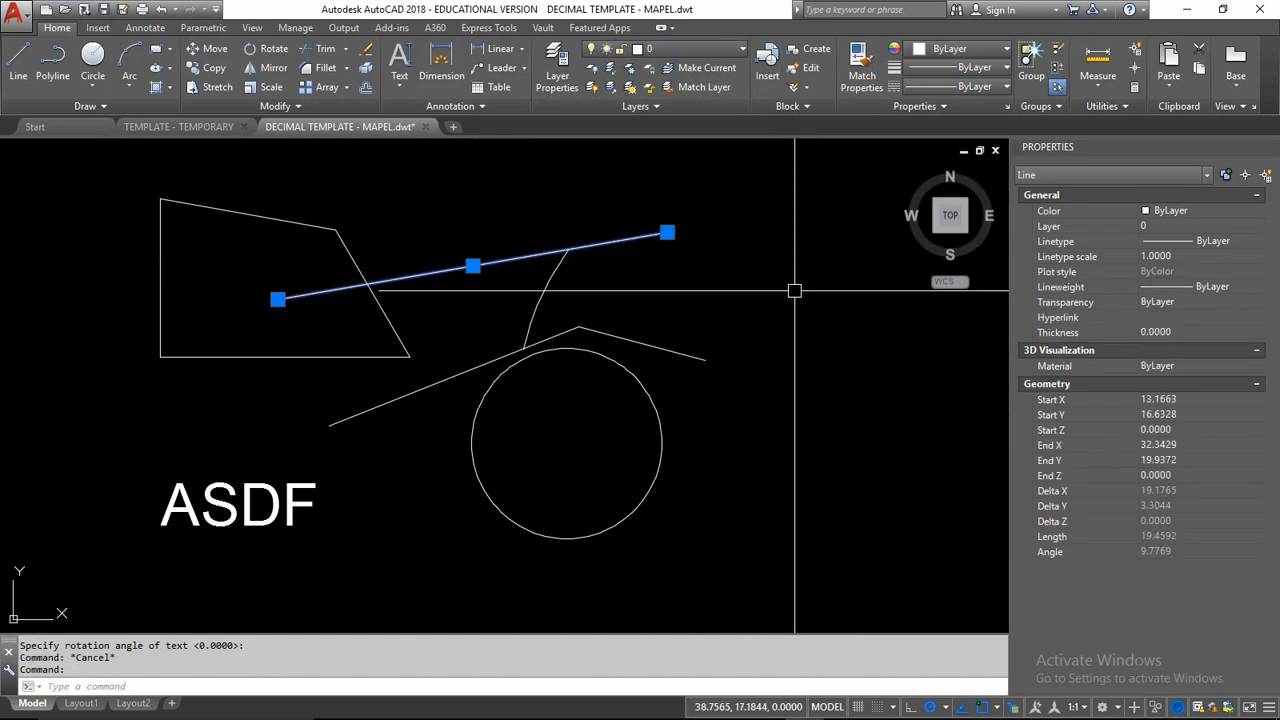
click(1208, 175)
click(1073, 177)
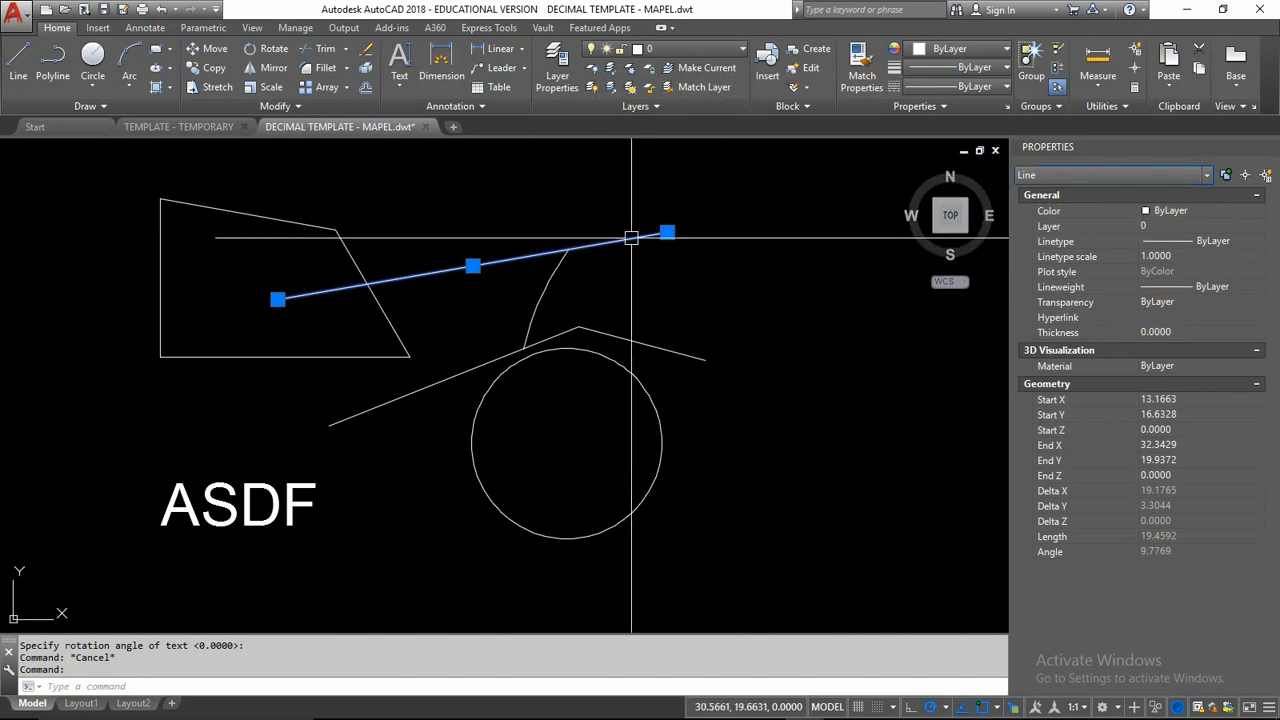
mouse_move(631, 237)
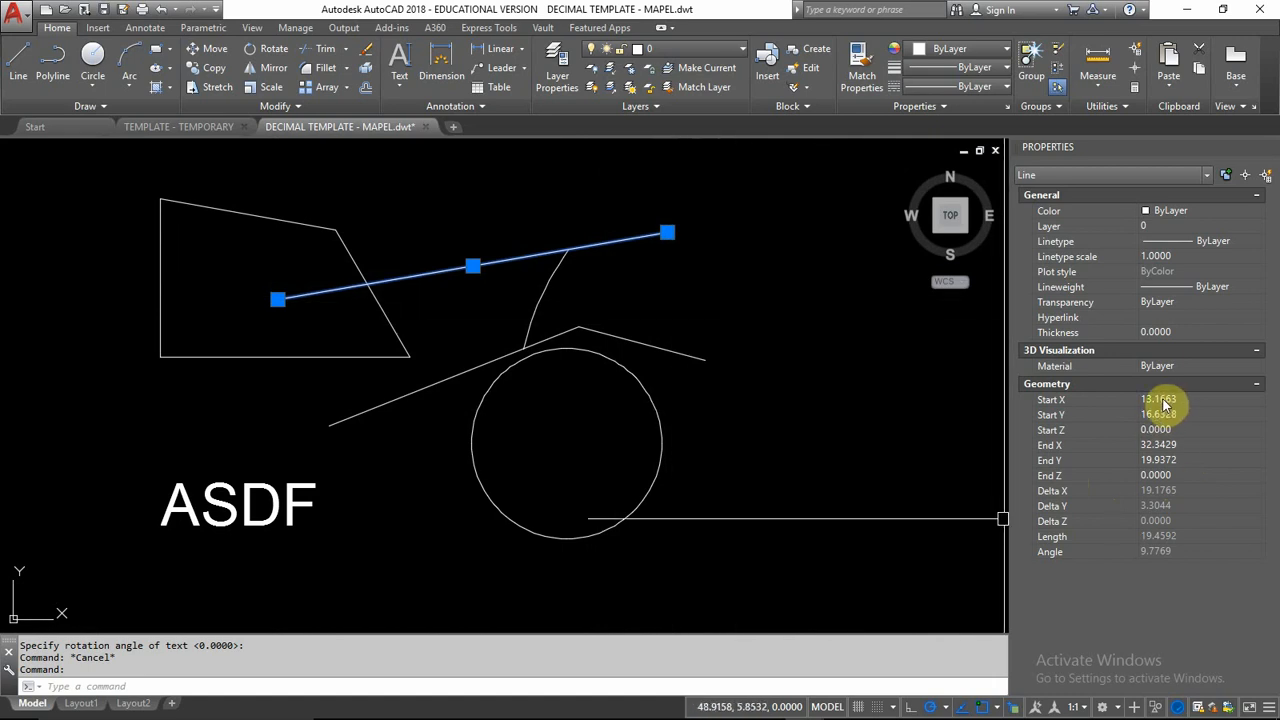
click(786, 406)
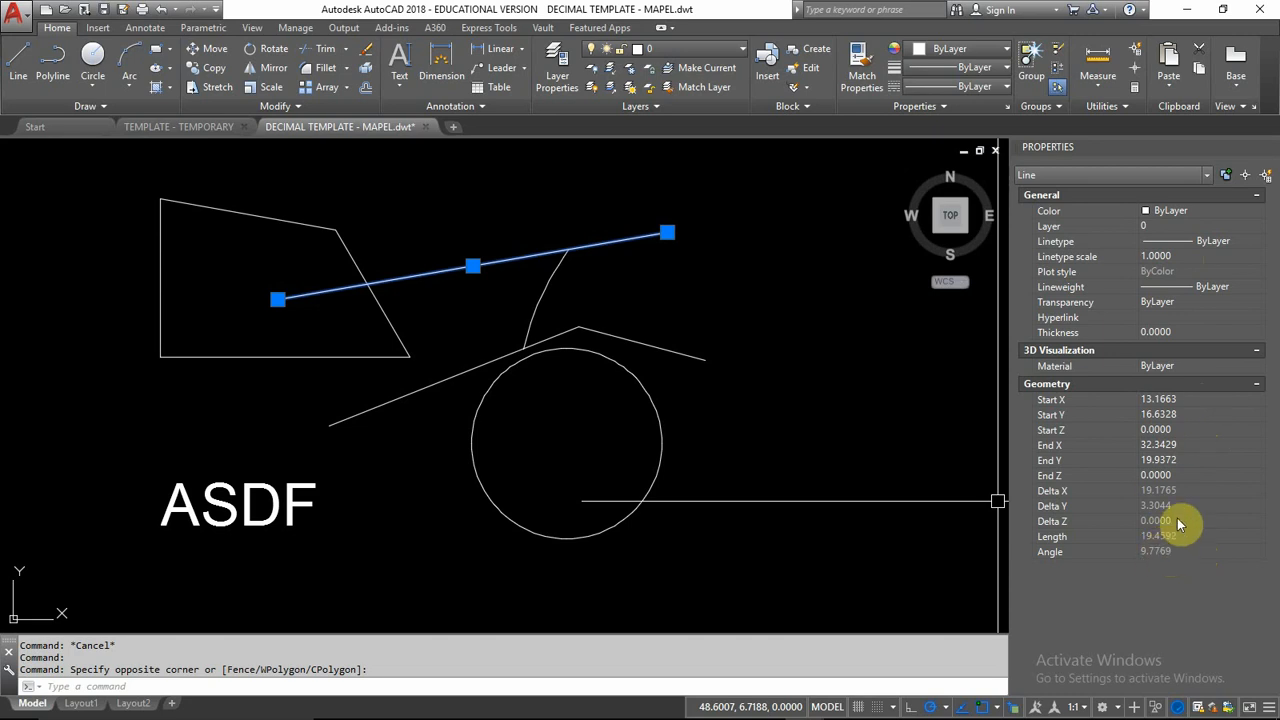
key(Escape)
key(Escape)
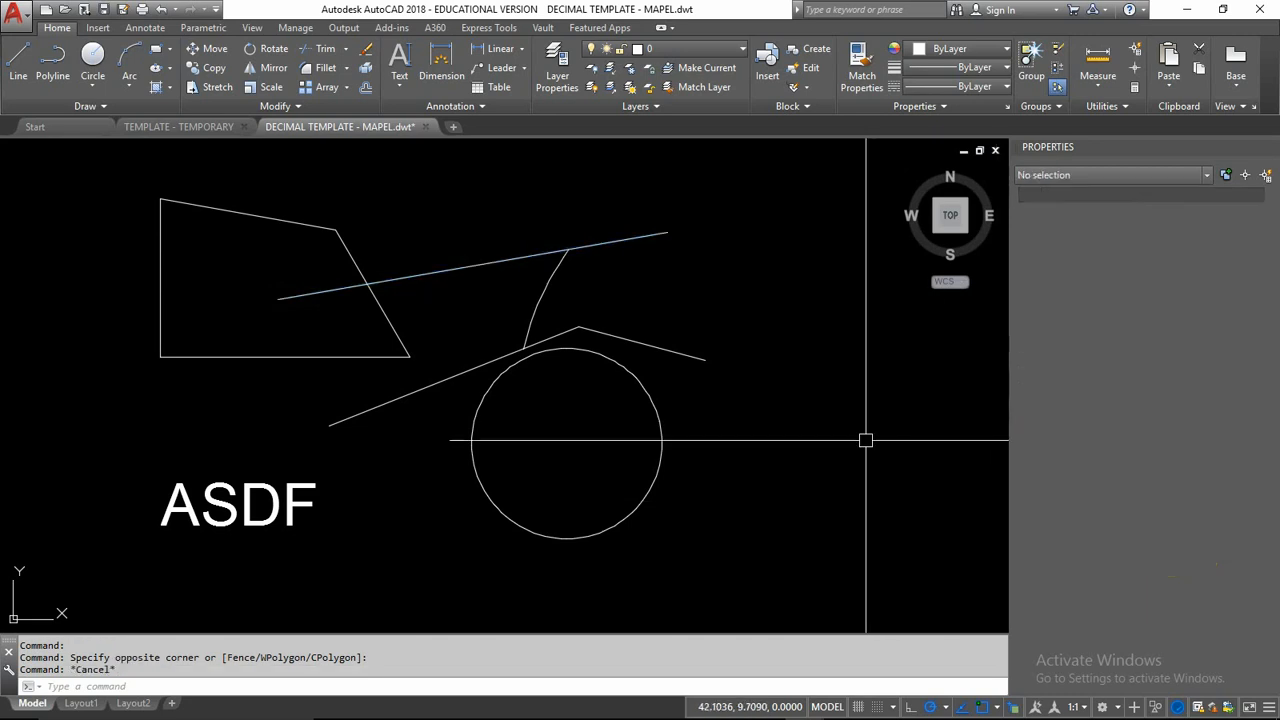
click(855, 445)
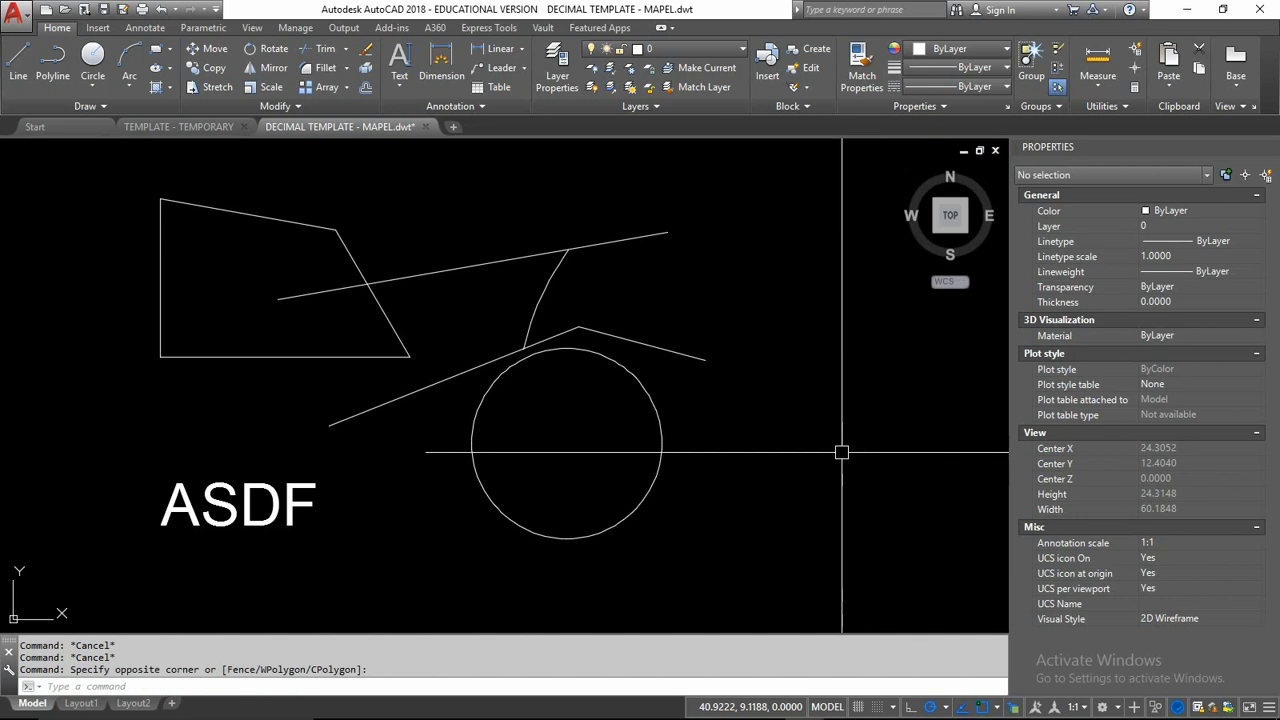
Measure the distance between the two endpoints of the upper line.
click(1098, 59)
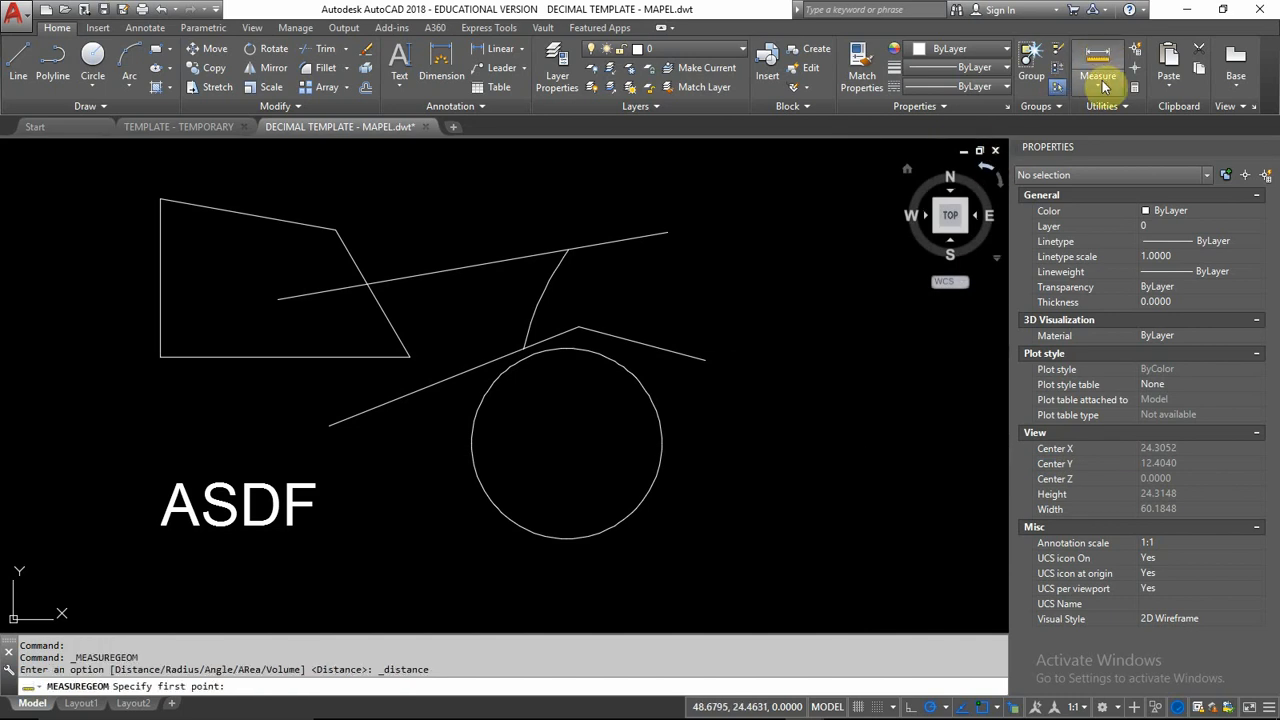
click(1098, 80)
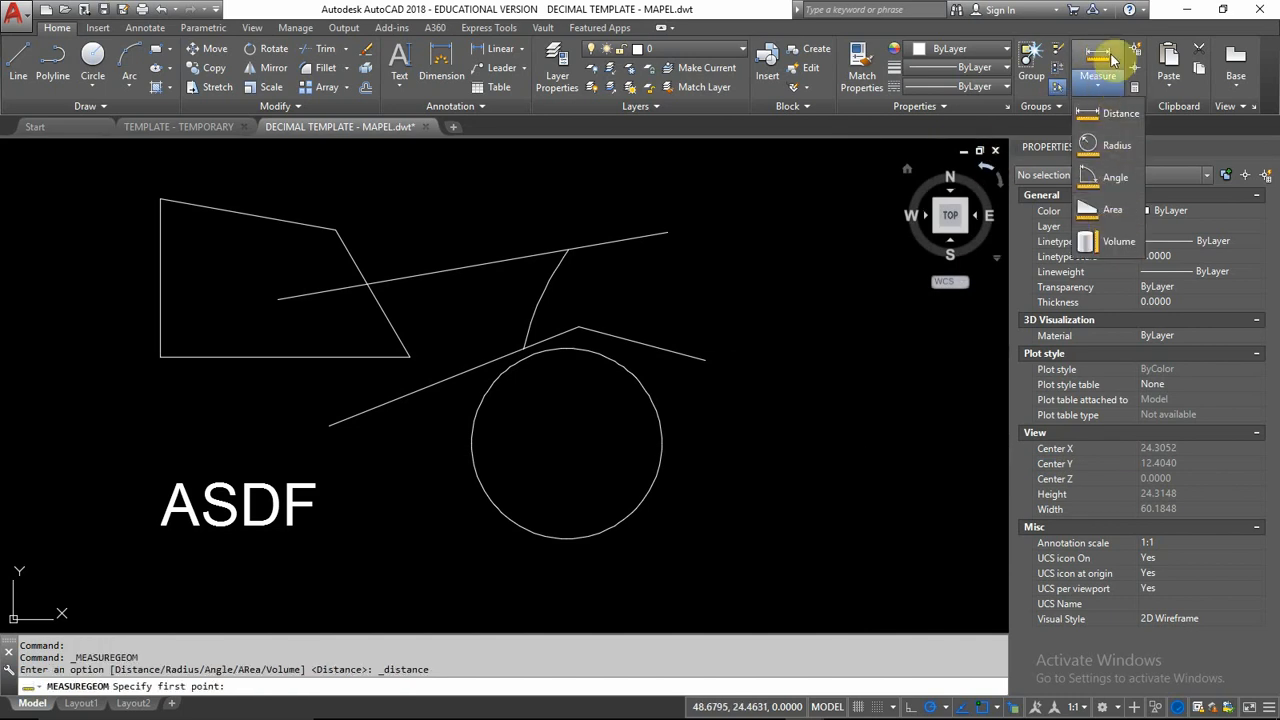
click(278, 298)
click(662, 240)
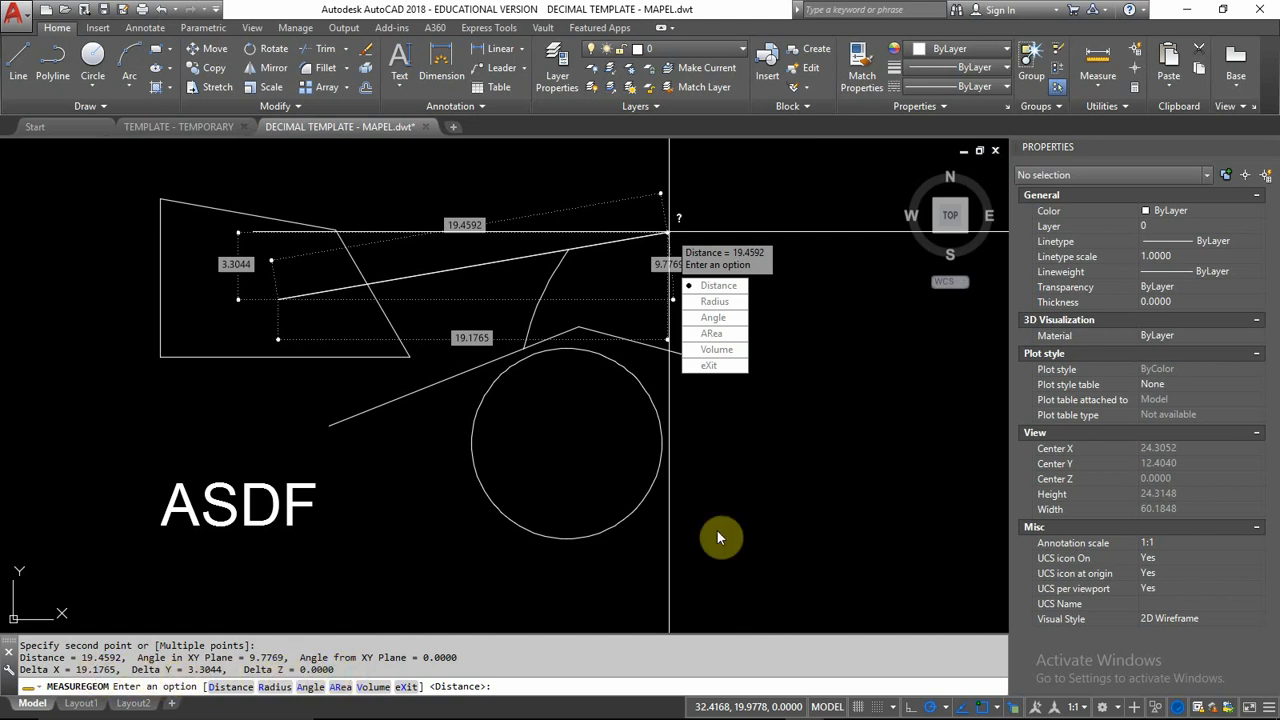
key(Escape)
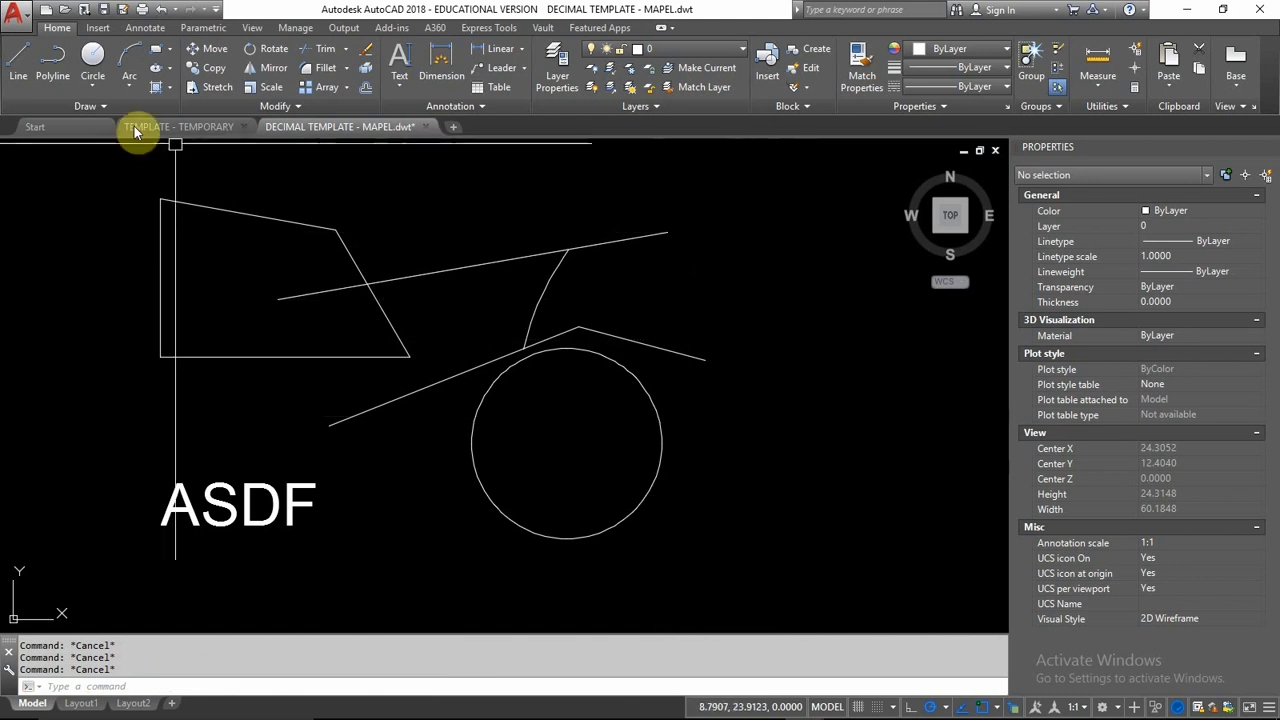
click(20, 62)
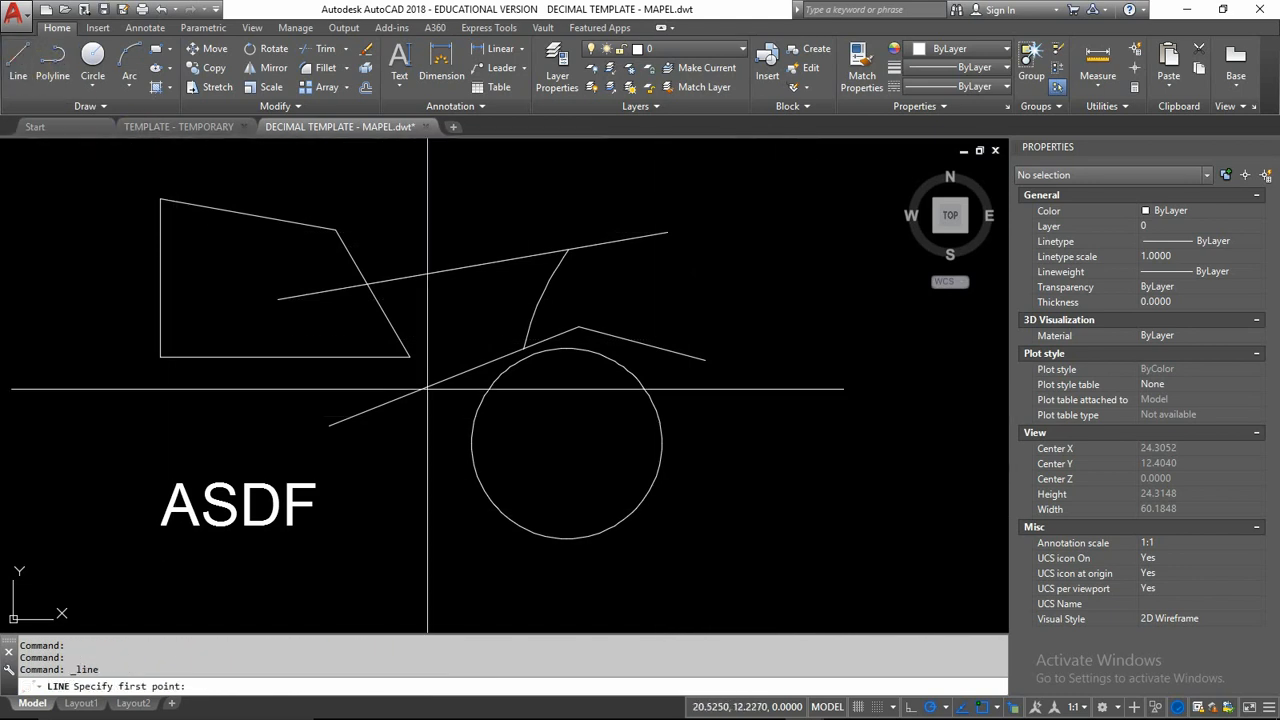
click(410, 553)
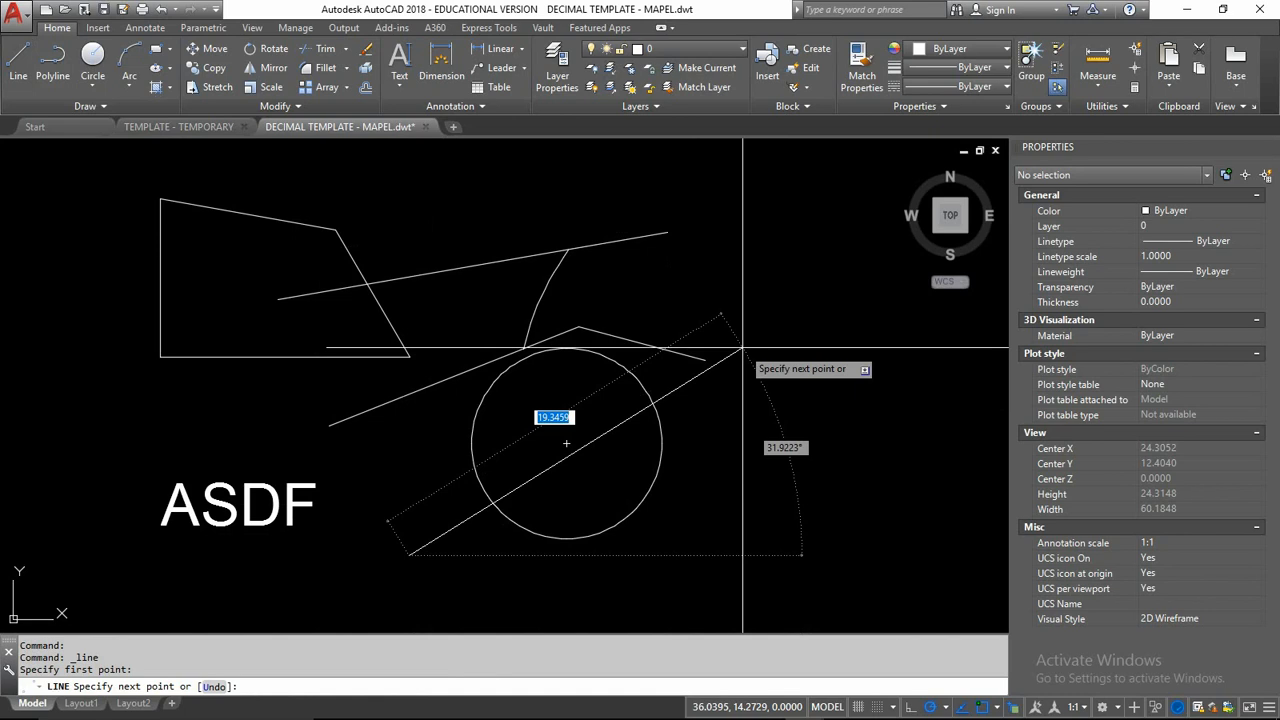
key(Tab)
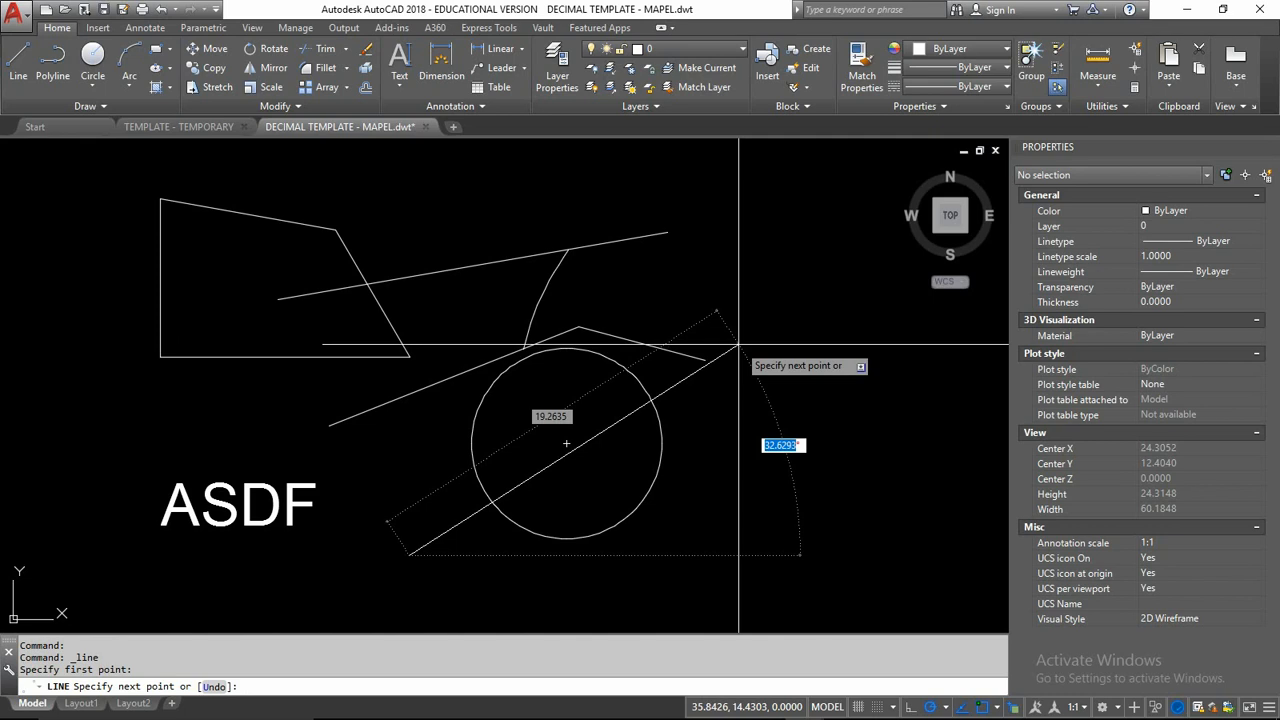
key(Escape)
key(Escape)
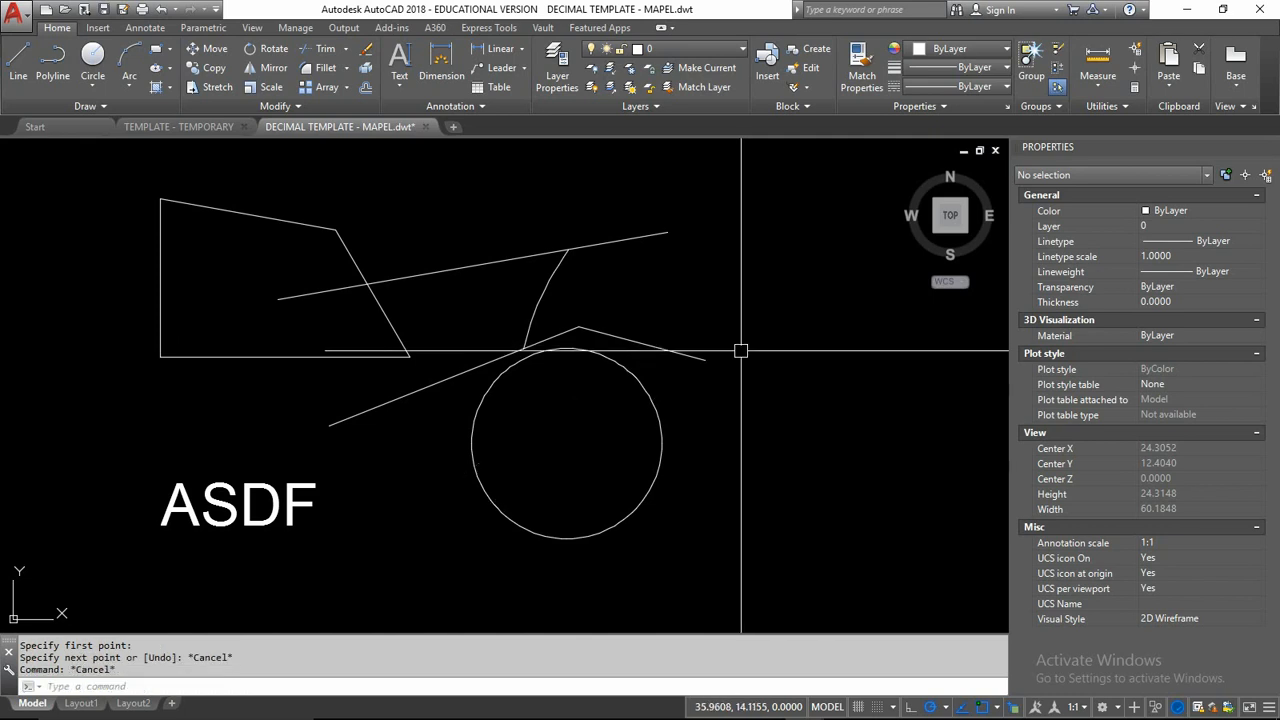
Recheck the upper line's length and angle in the Properties palette and deselect the line.
click(625, 236)
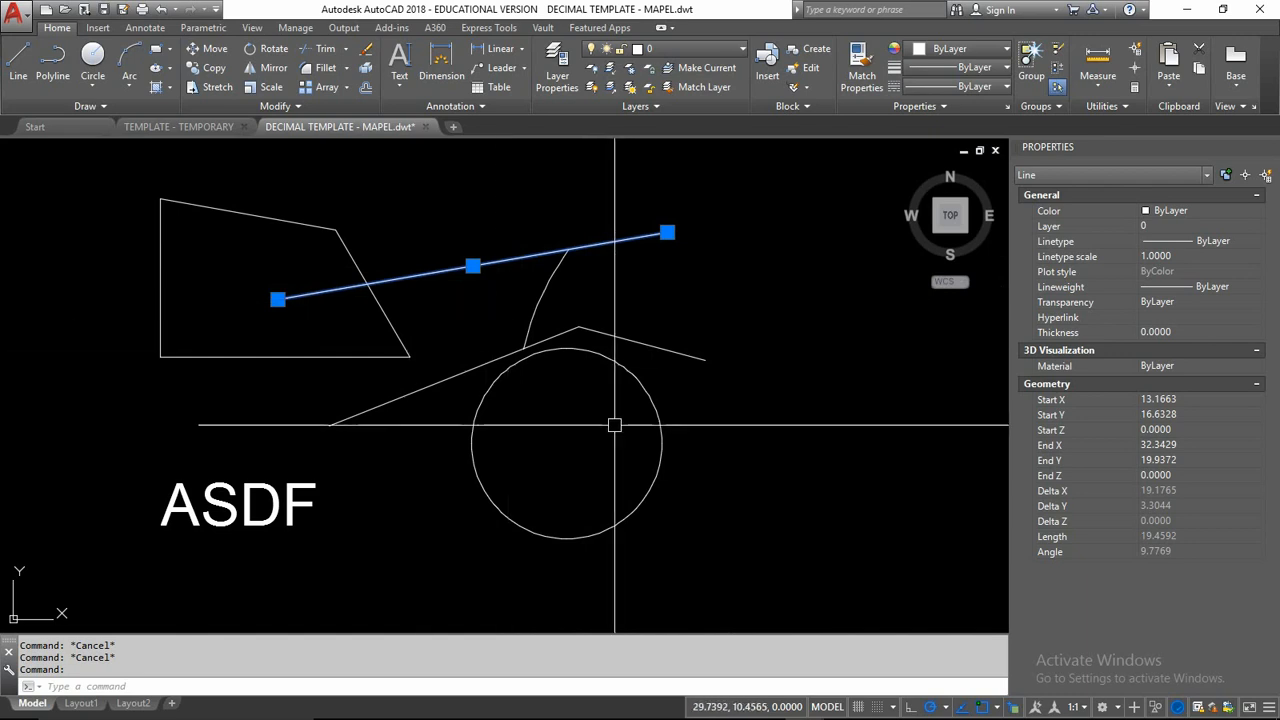
key(Escape)
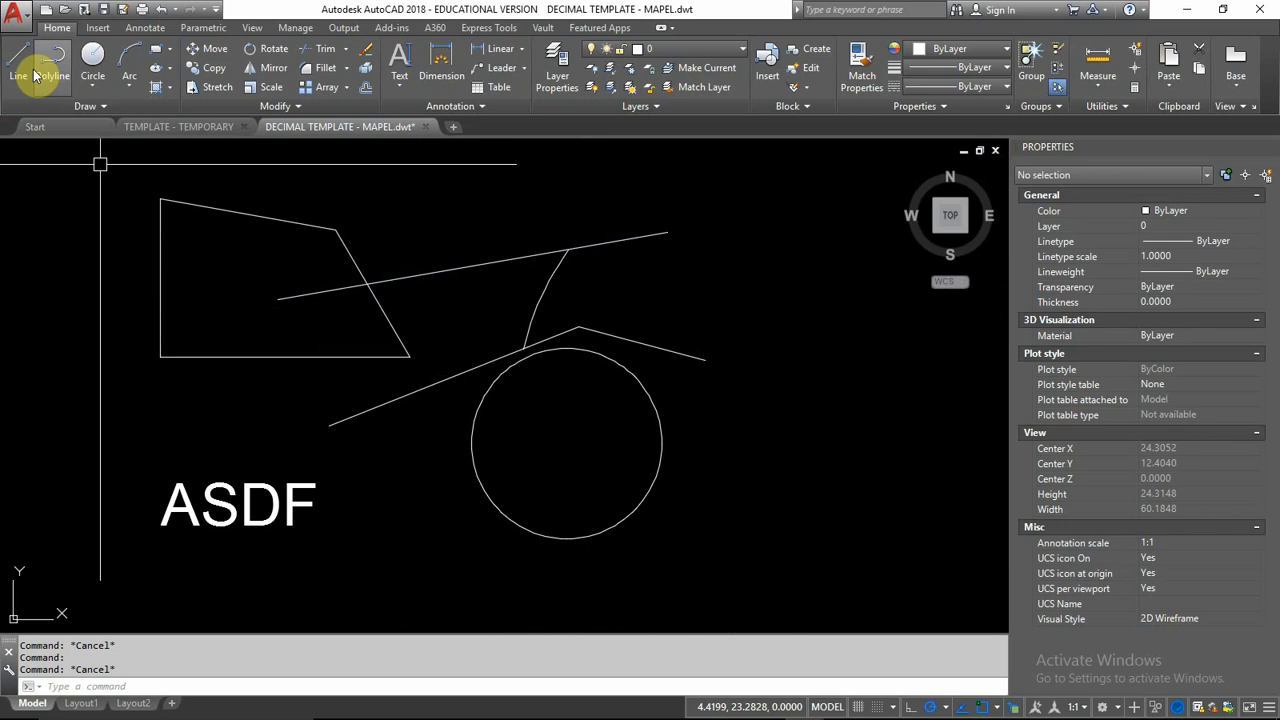
Draw a line about 35.9 units long at an angle of 0.0000000001 degrees, crossing the circle from below the quadrilateral.
click(18, 62)
click(168, 420)
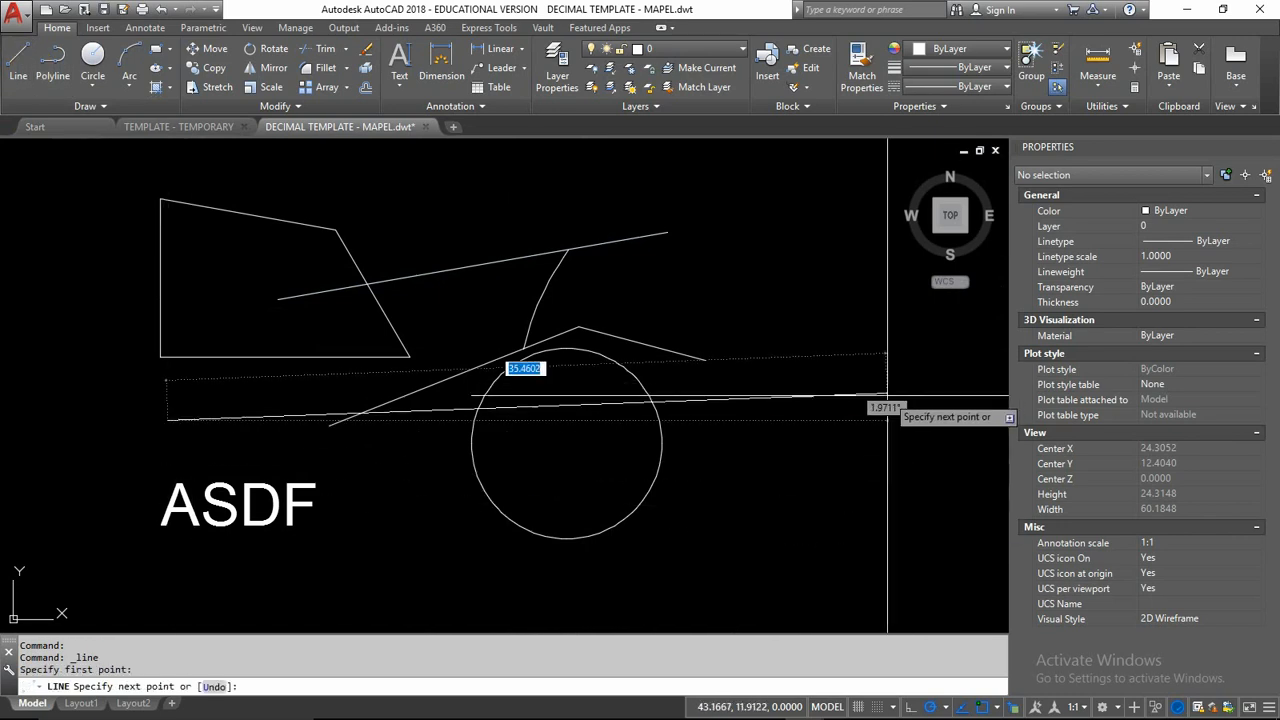
key(Tab)
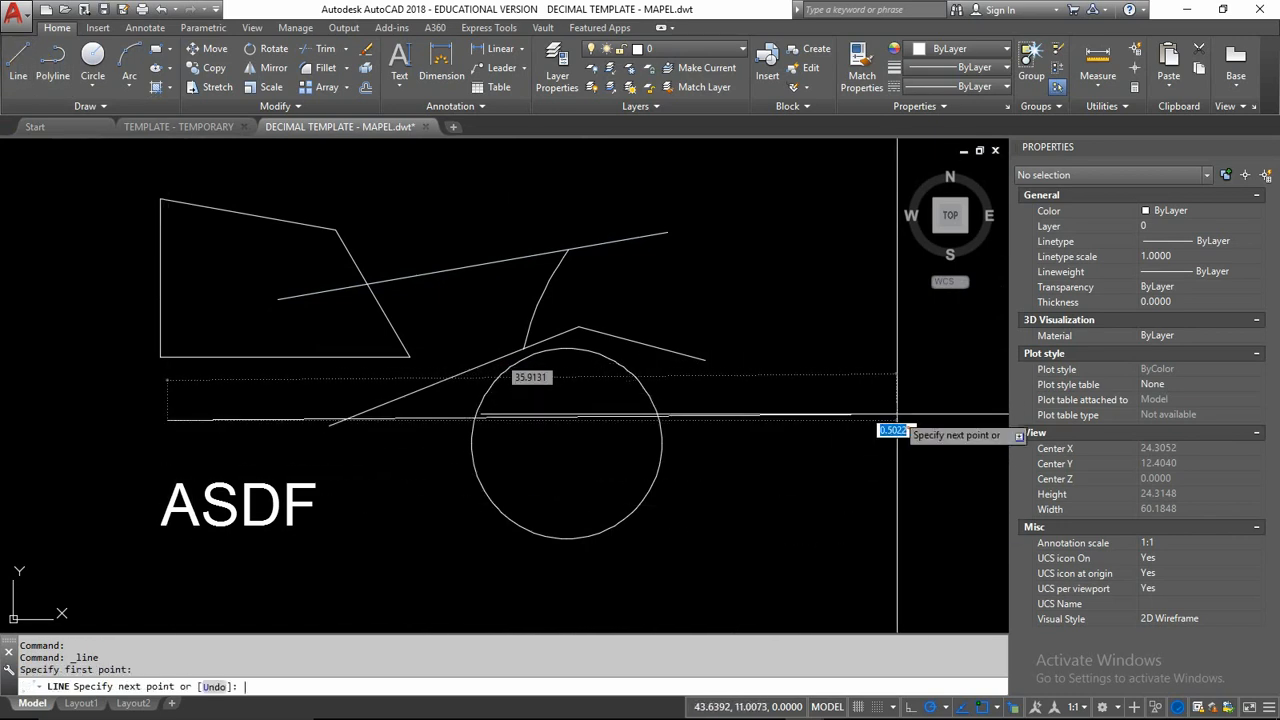
text(0.0000000001)
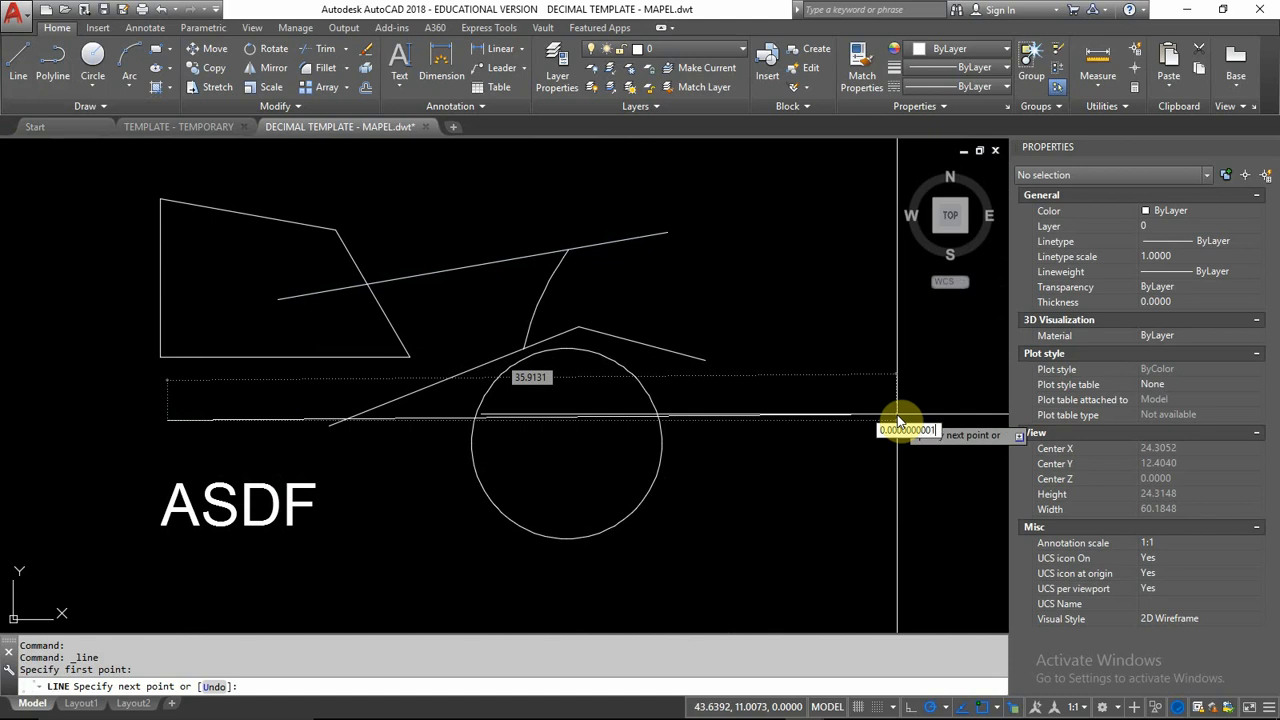
key(Return)
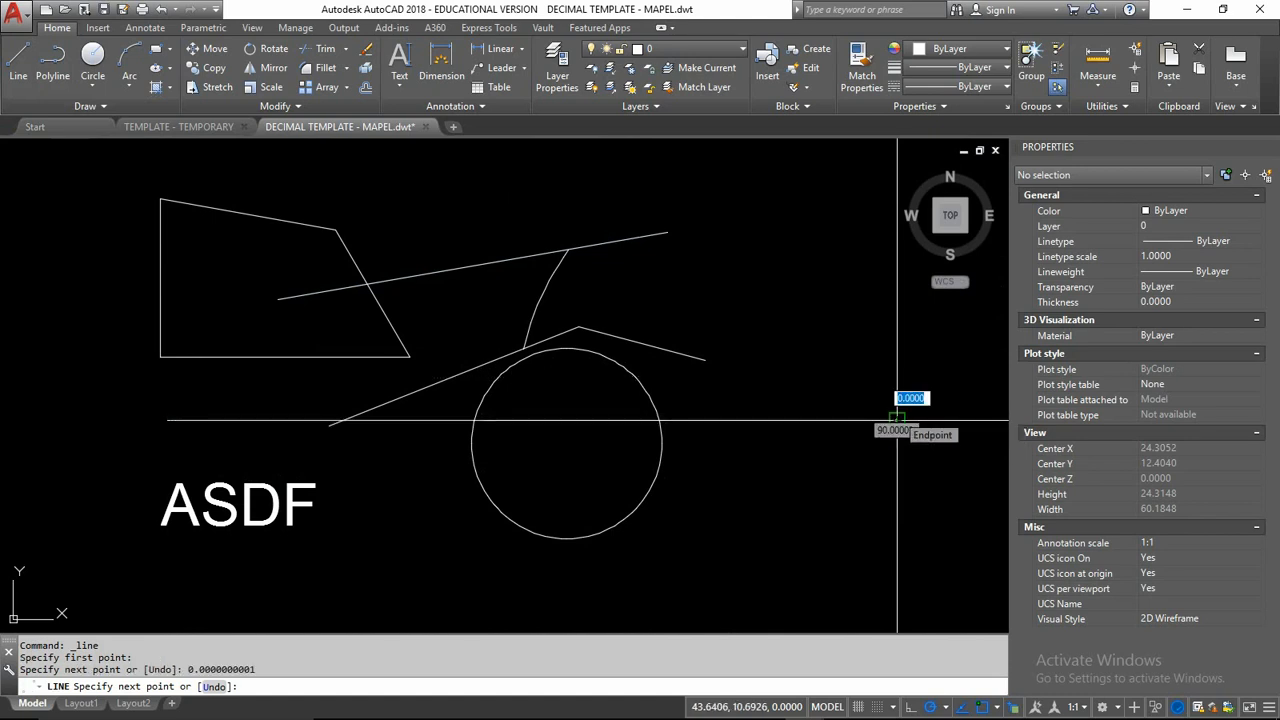
key(Return)
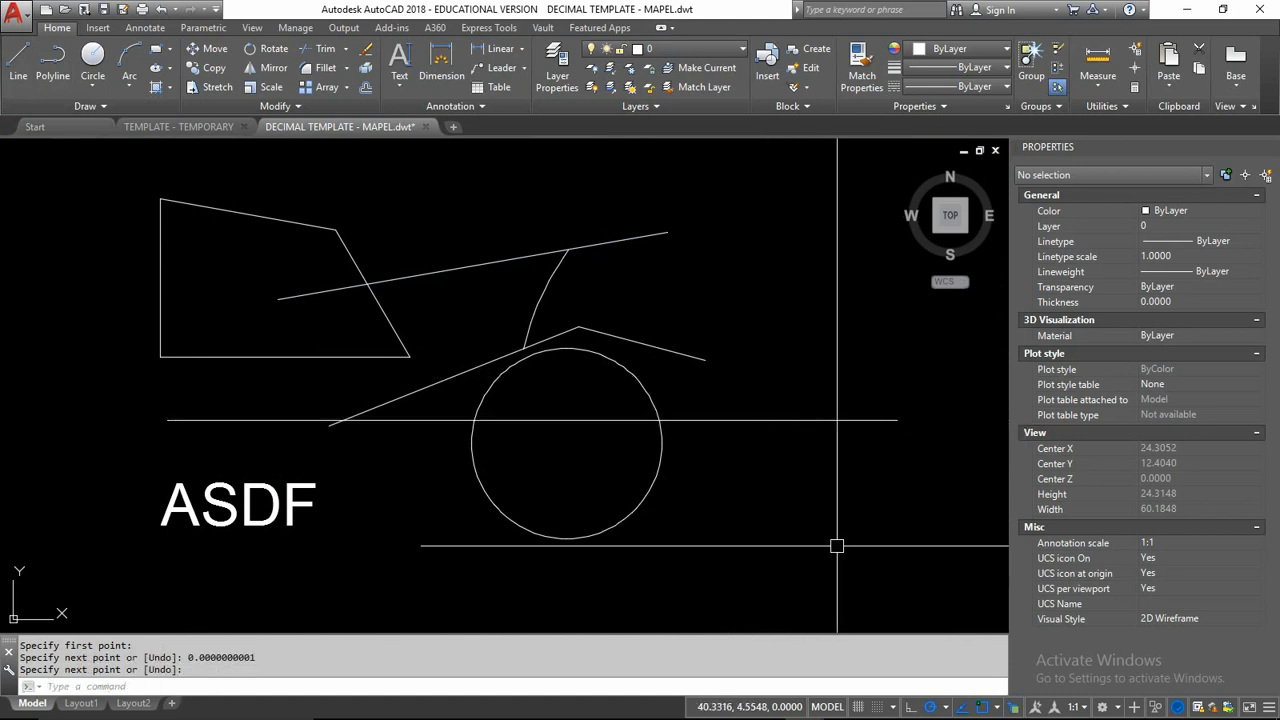
Examine the new horizontal line's length and angle in the Properties palette and erase the line.
click(820, 420)
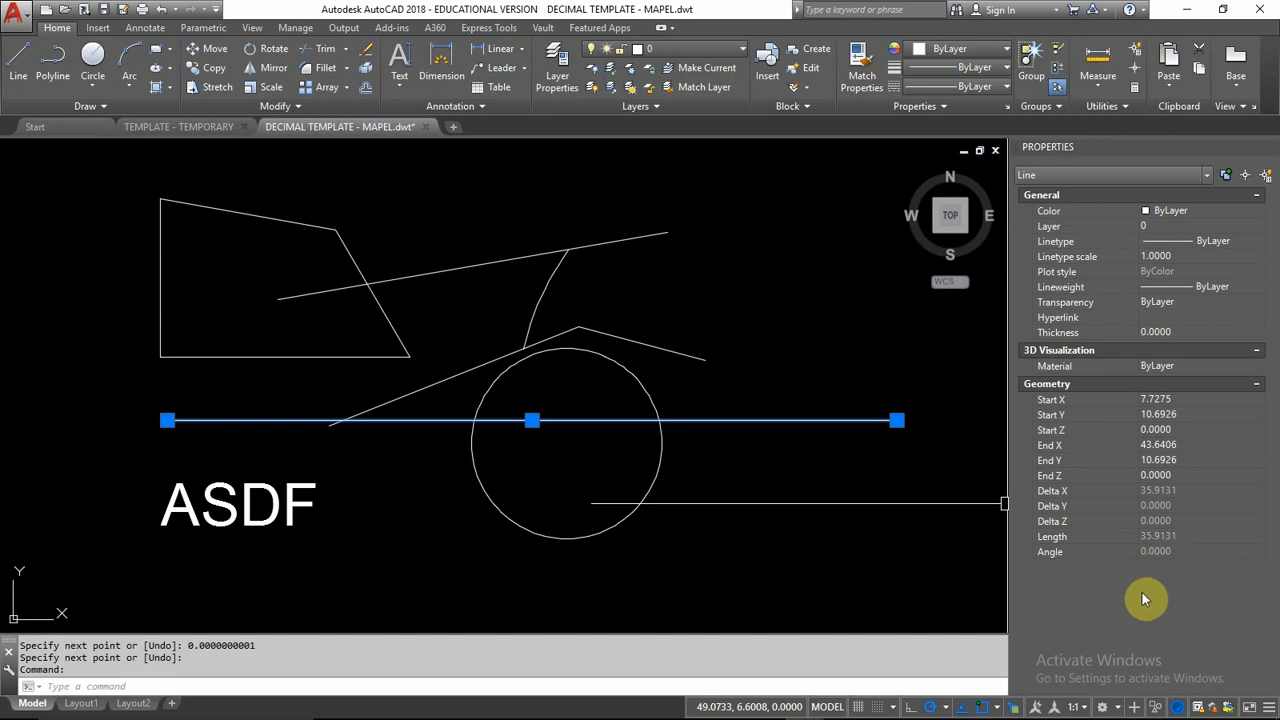
key(Escape)
key(Escape)
click(826, 420)
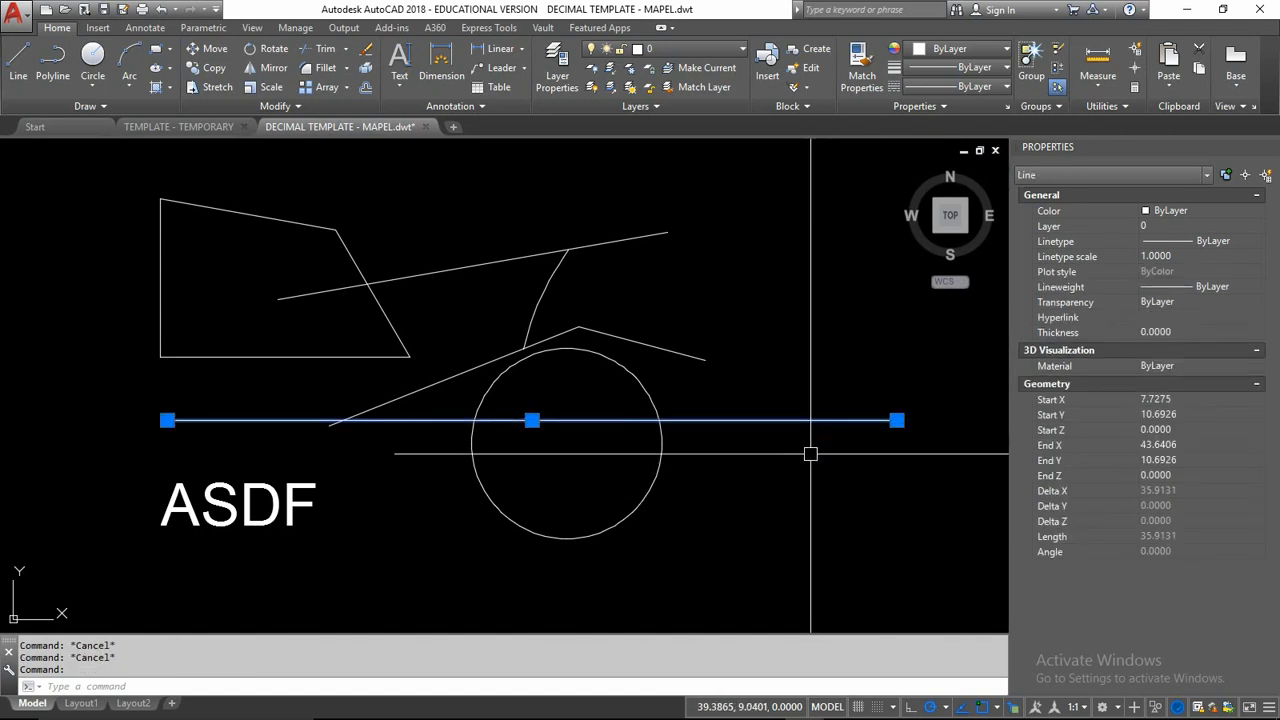
key(Delete)
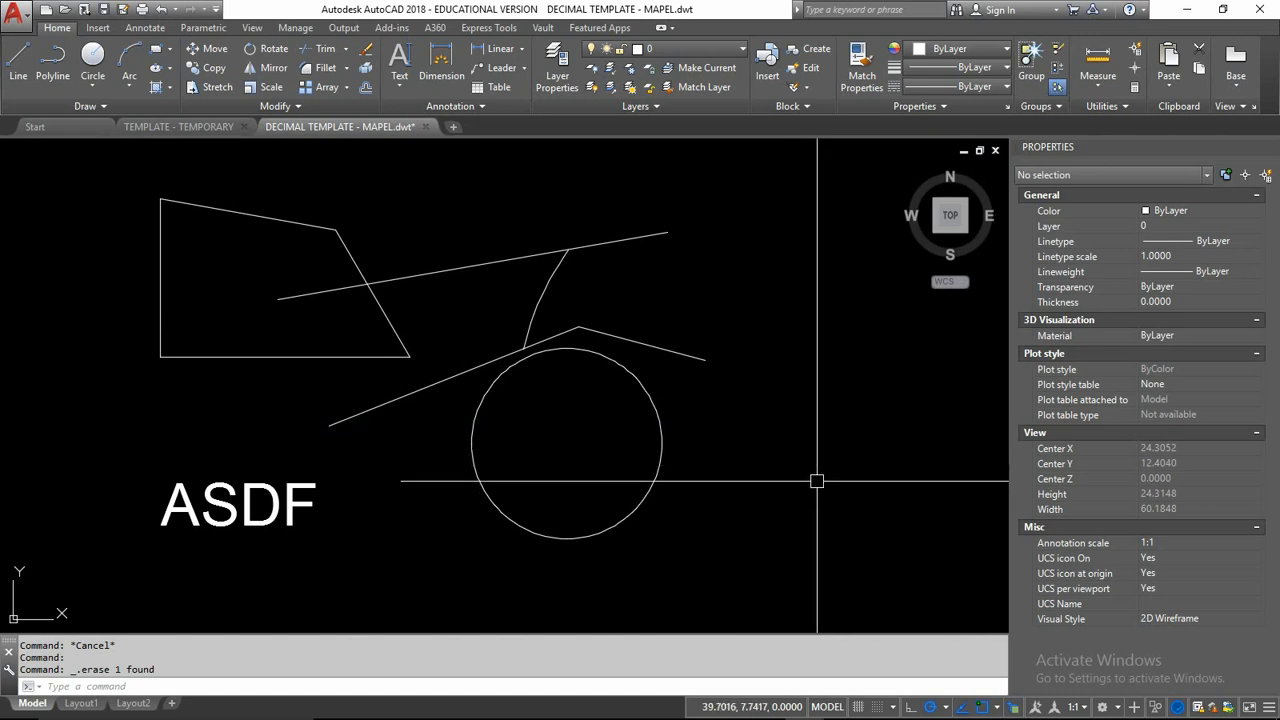
Examine the geometry properties of the upper line and of the arc one after the other, clearing each selection.
click(604, 244)
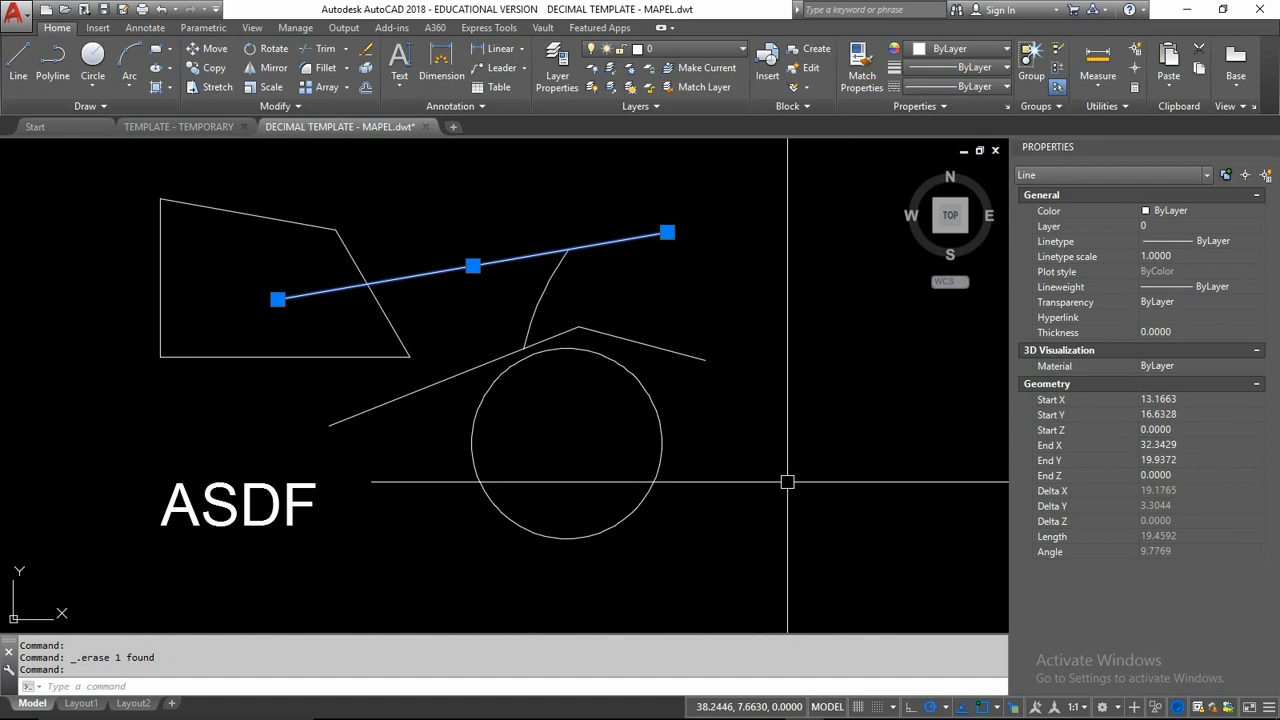
key(Escape)
key(Escape)
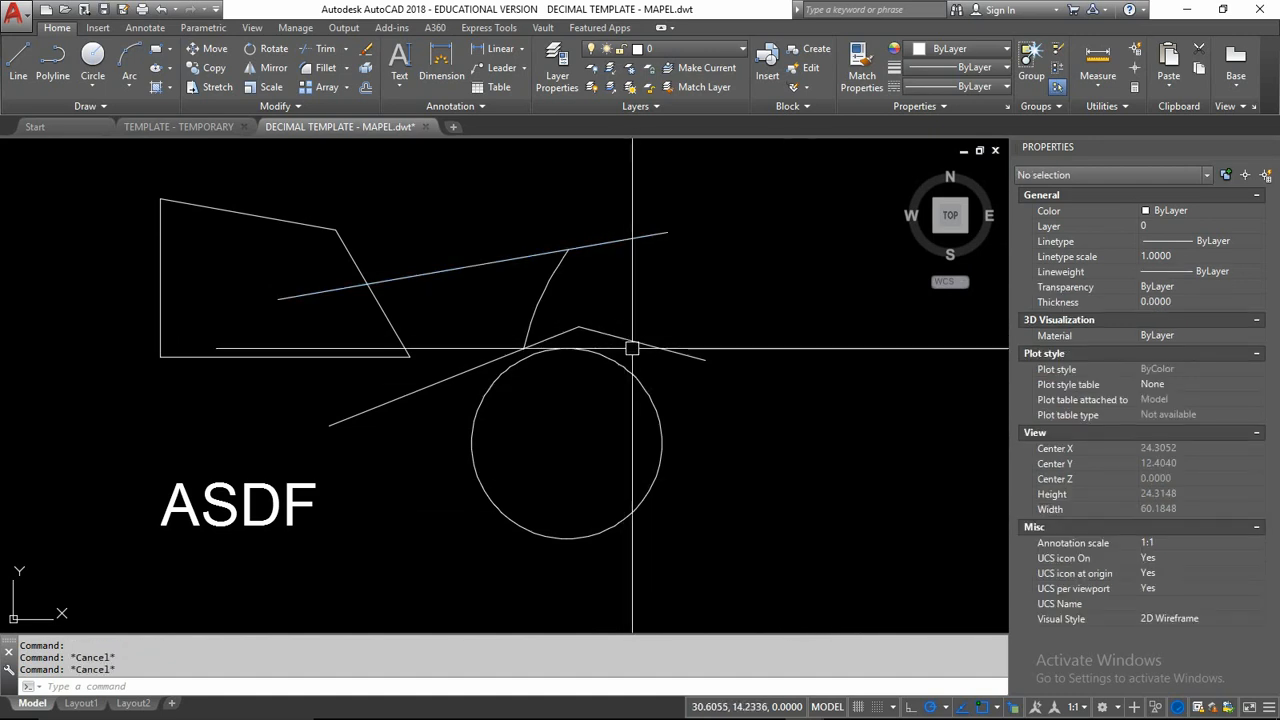
click(550, 280)
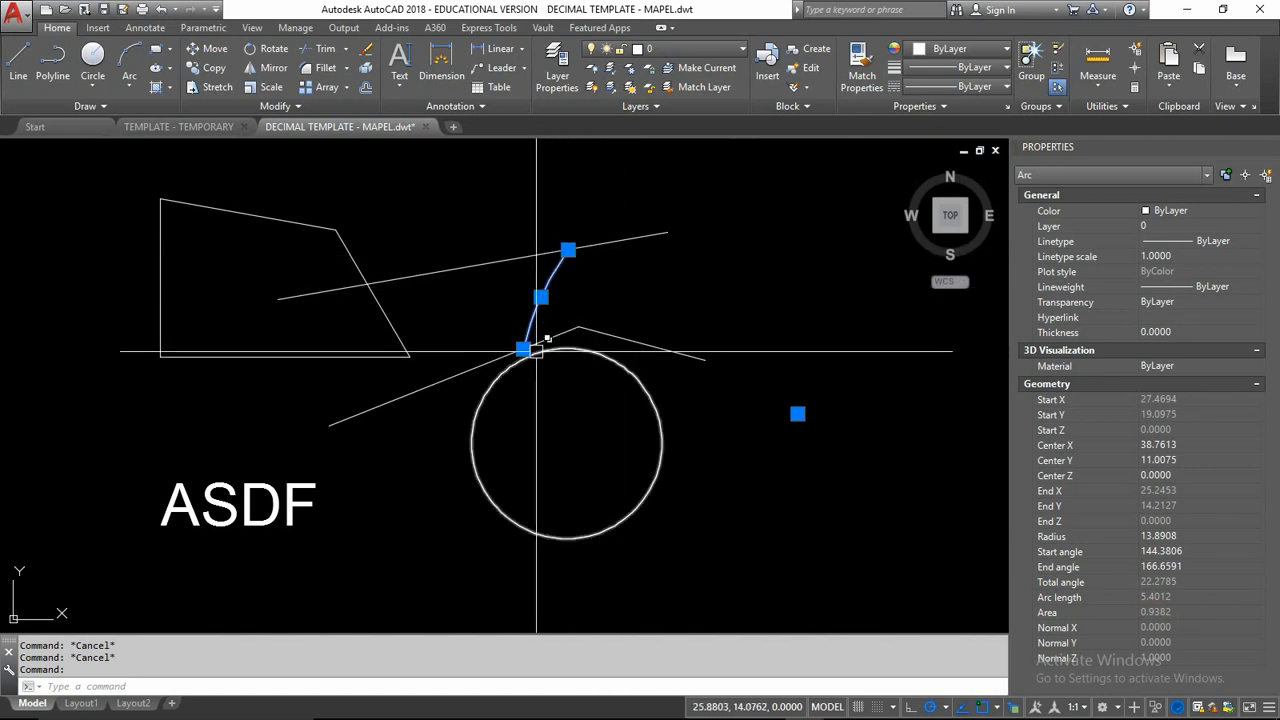
key(Escape)
Select the circle, examine its radius, diameter, circumference and area in the Properties palette, and clear the selection.
click(659, 410)
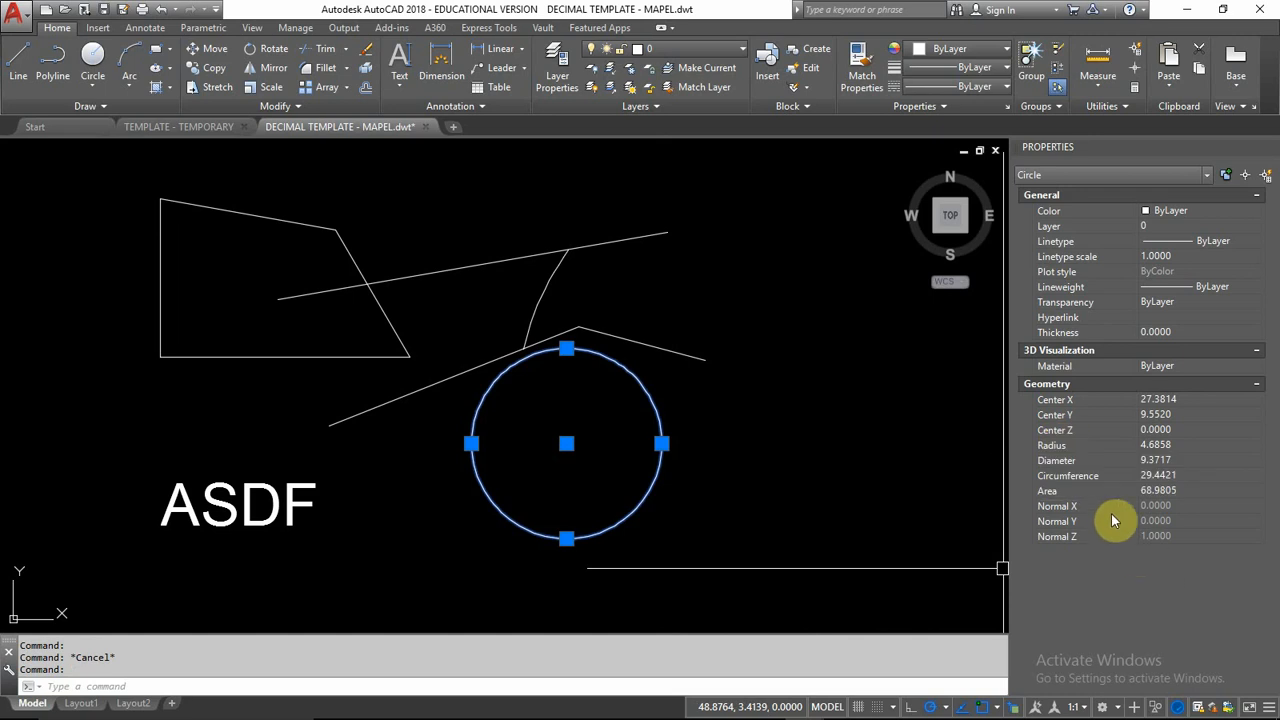
click(1167, 442)
click(1173, 460)
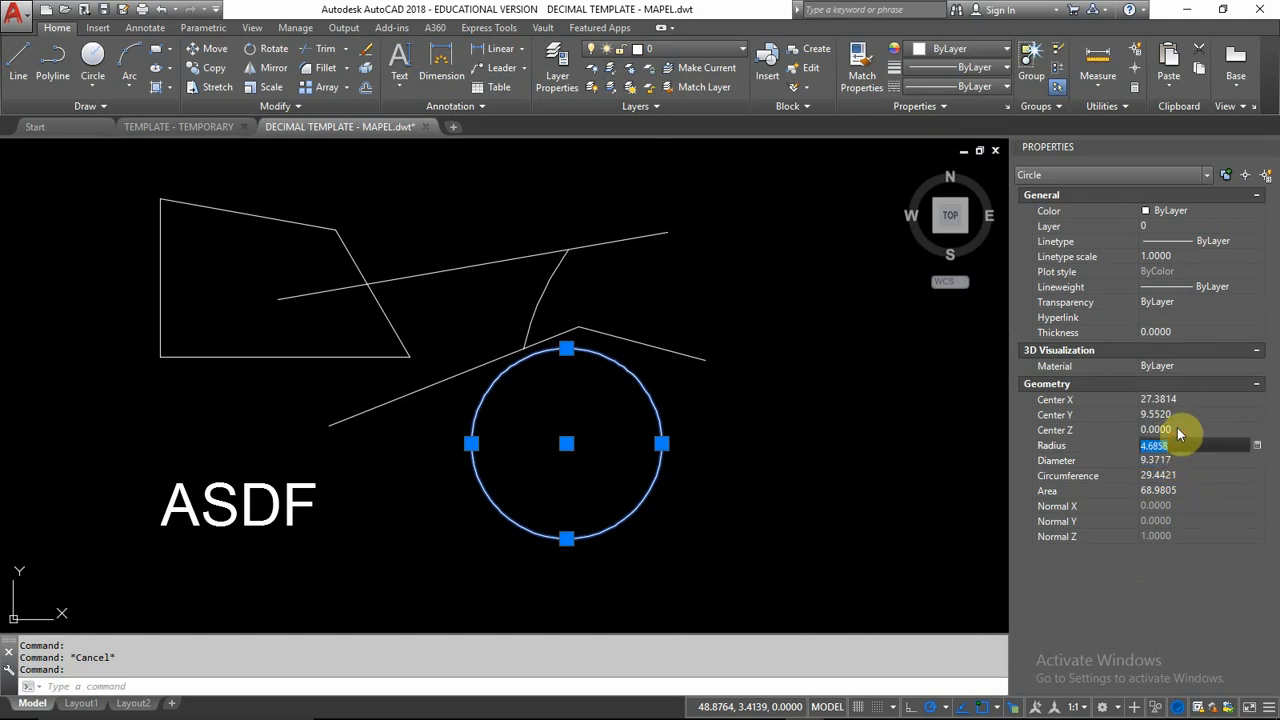
click(1177, 429)
click(1181, 477)
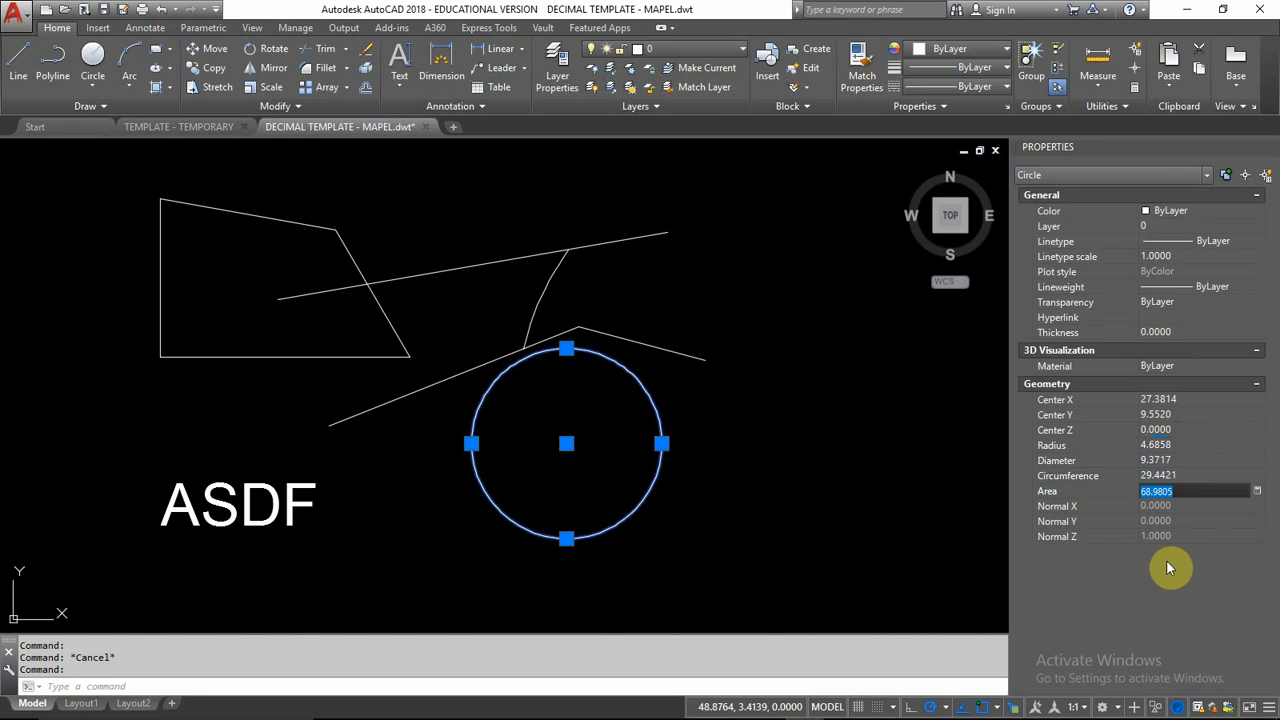
key(Escape)
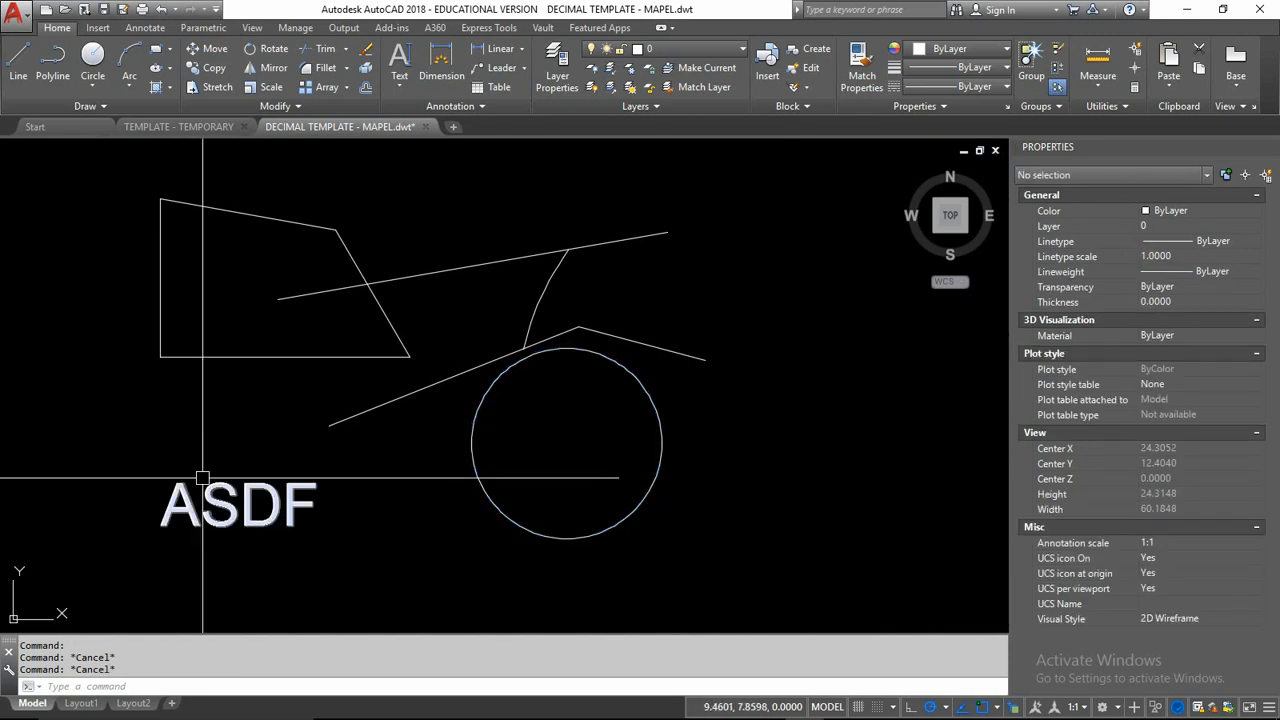
Review the justification options of the ASDF text and set its height to 3.
click(241, 482)
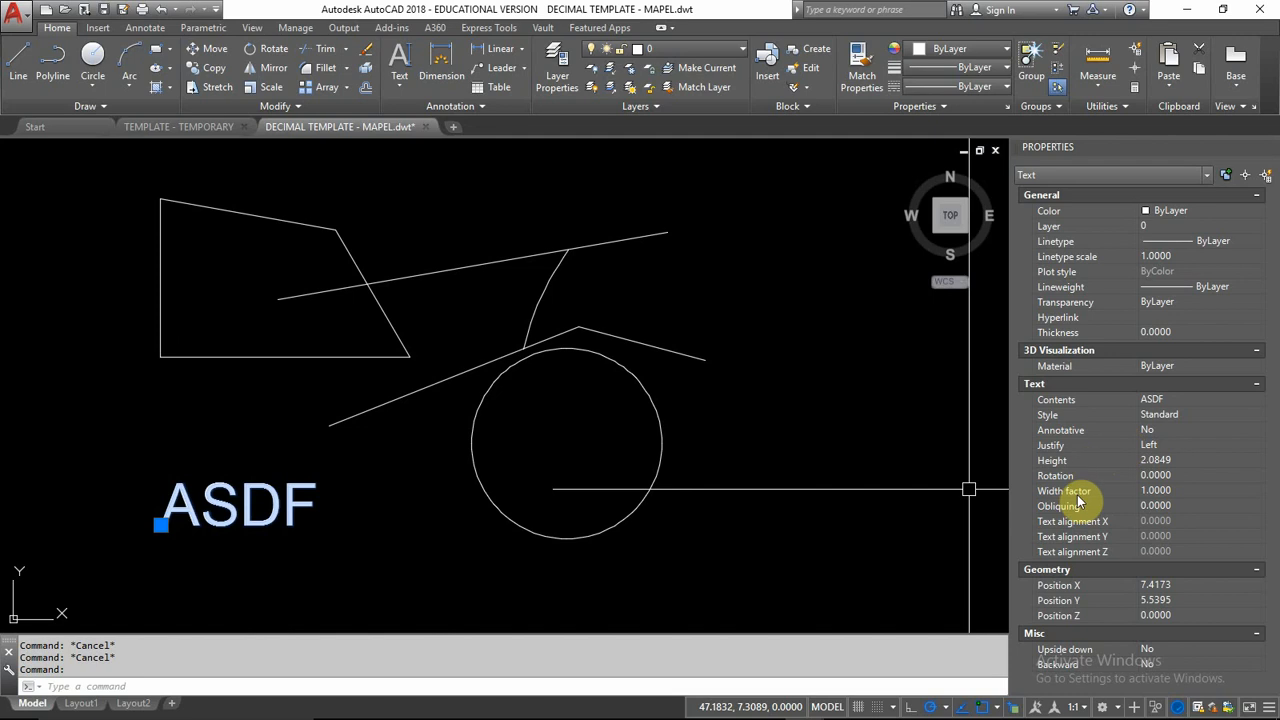
click(1166, 447)
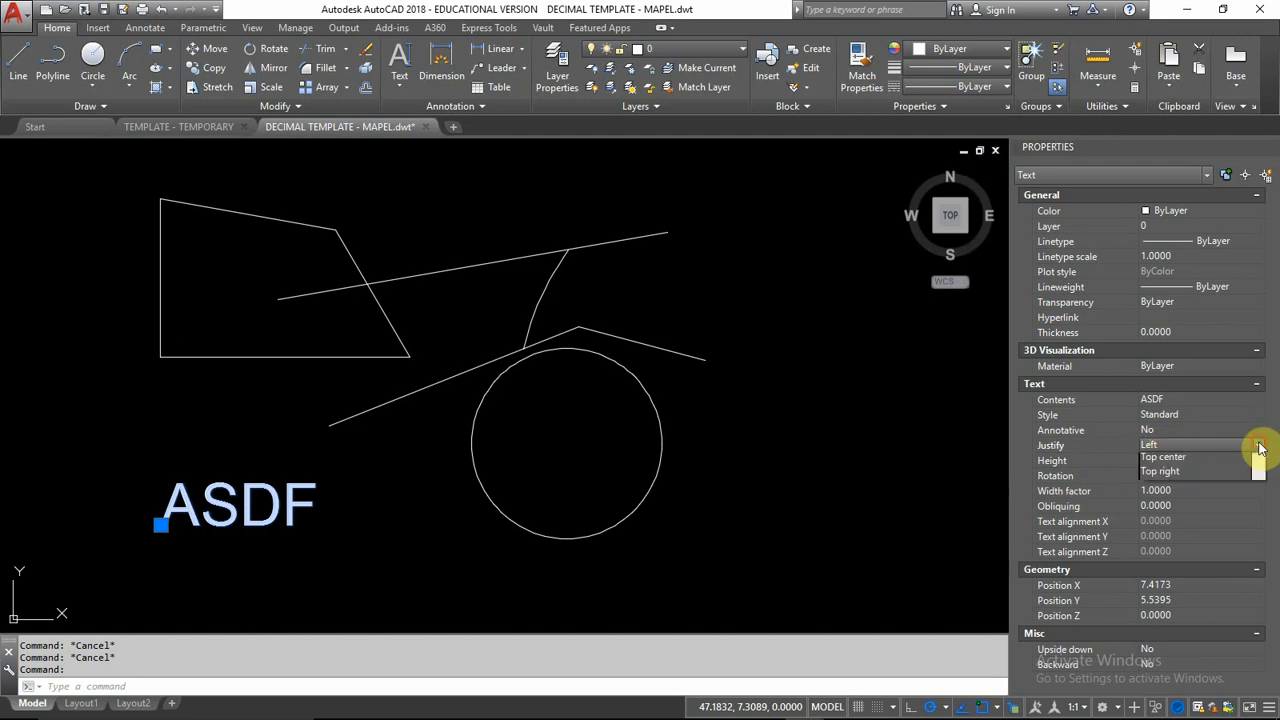
scroll(1202, 504, down, 2)
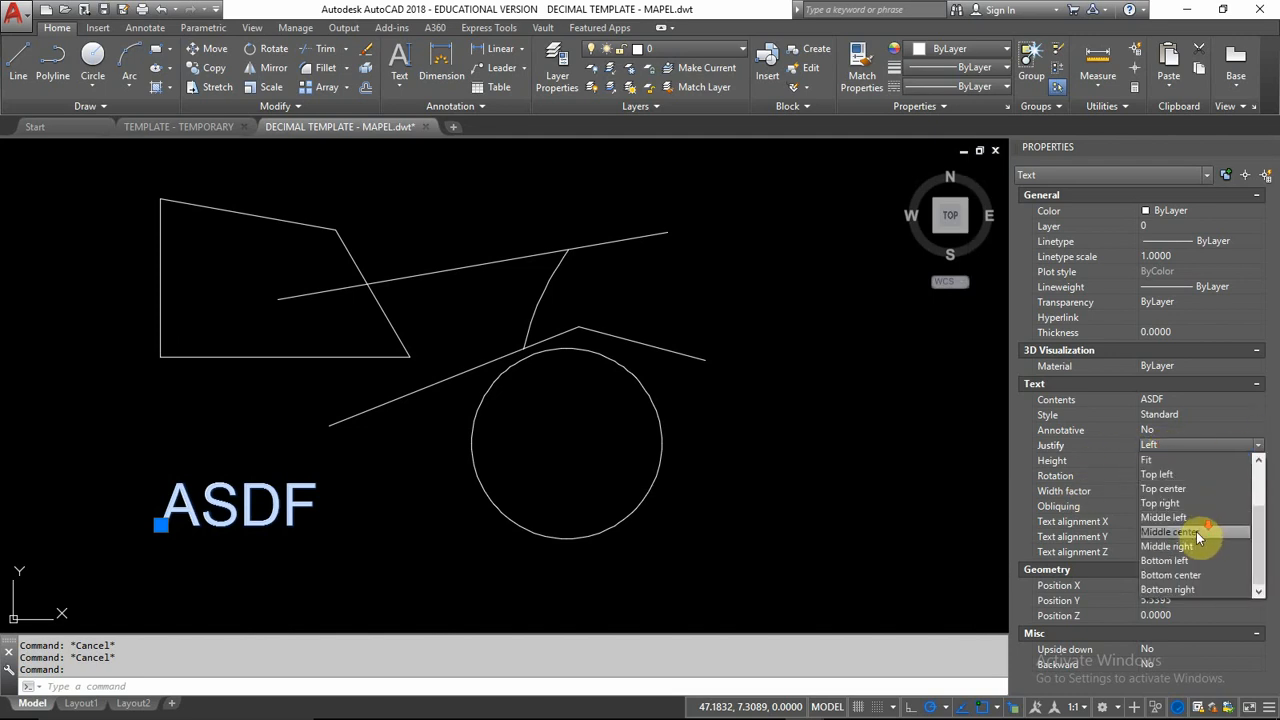
scroll(1195, 578, up, 3)
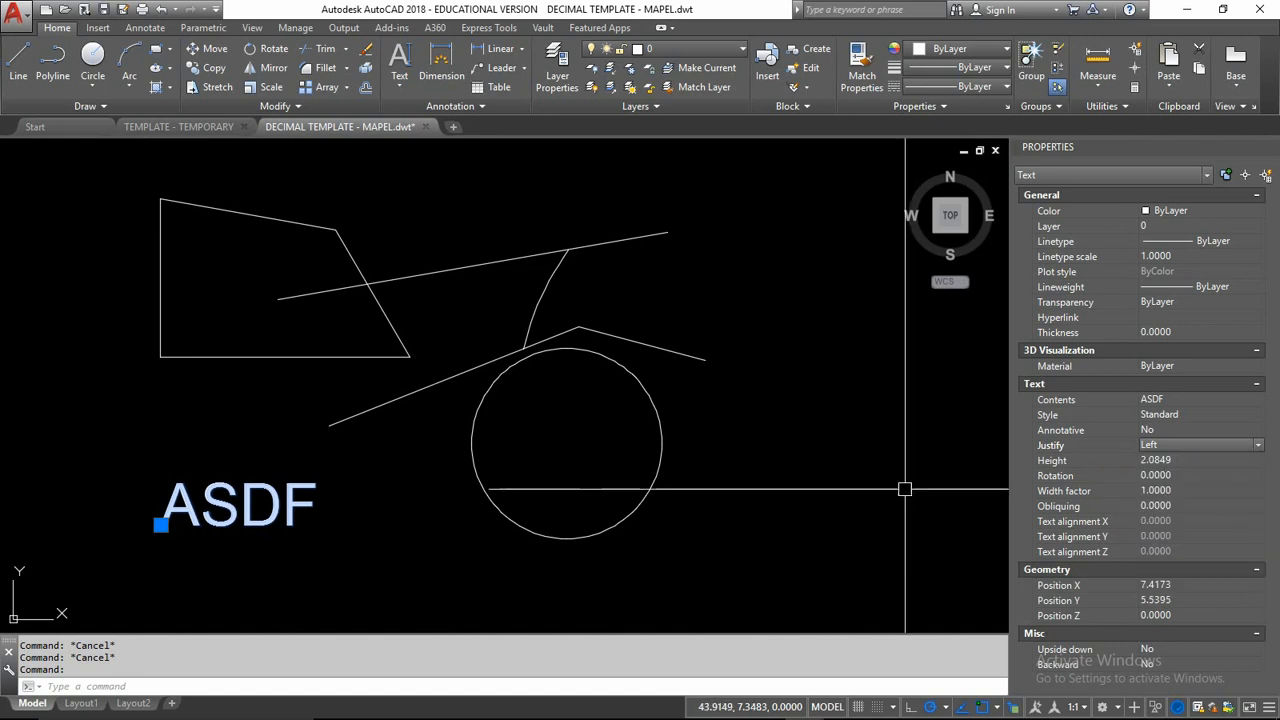
click(1178, 460)
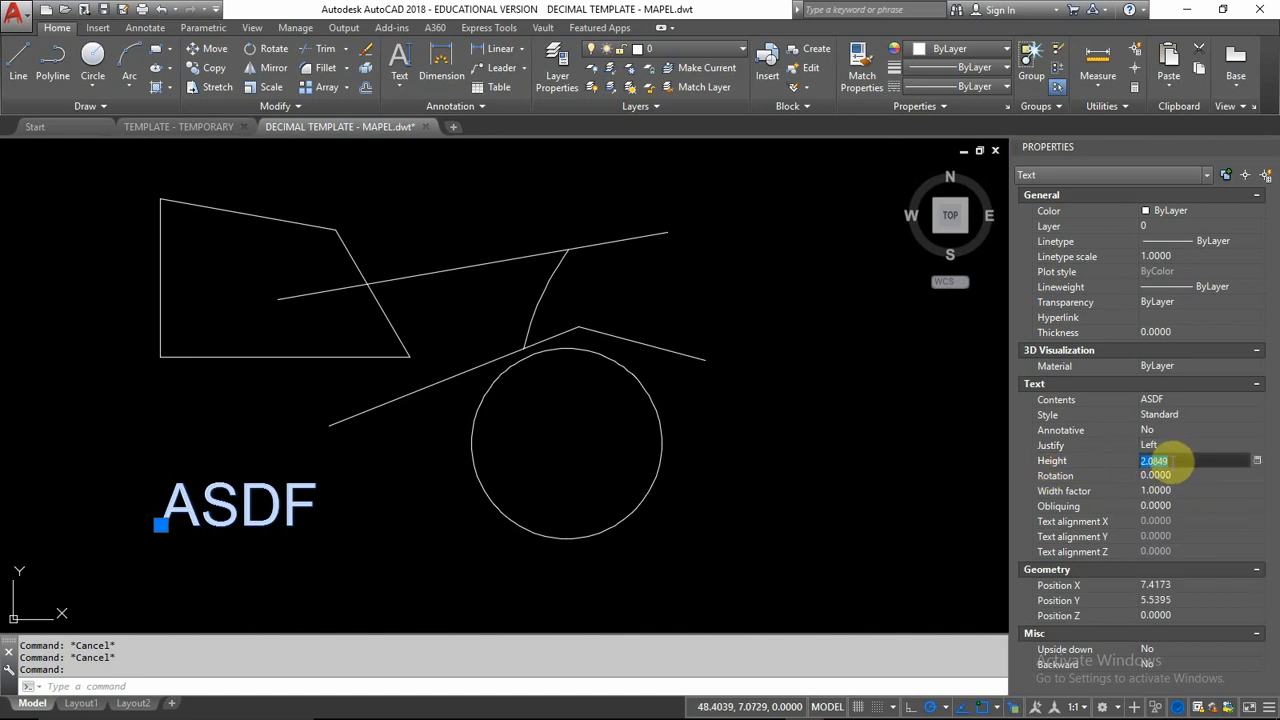
text(3)
key(Return)
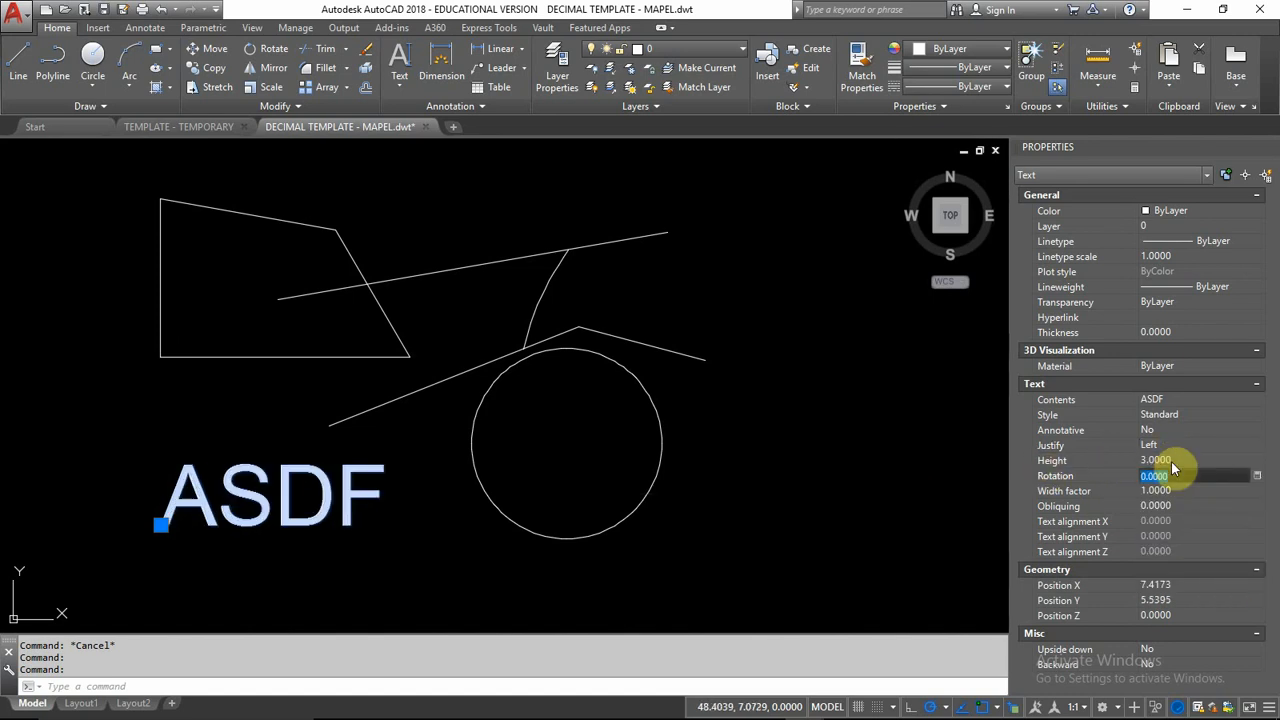
Move the ASDF text to the right of the circle, at about X 34.8, Y 7.9, and deselect it.
click(1170, 476)
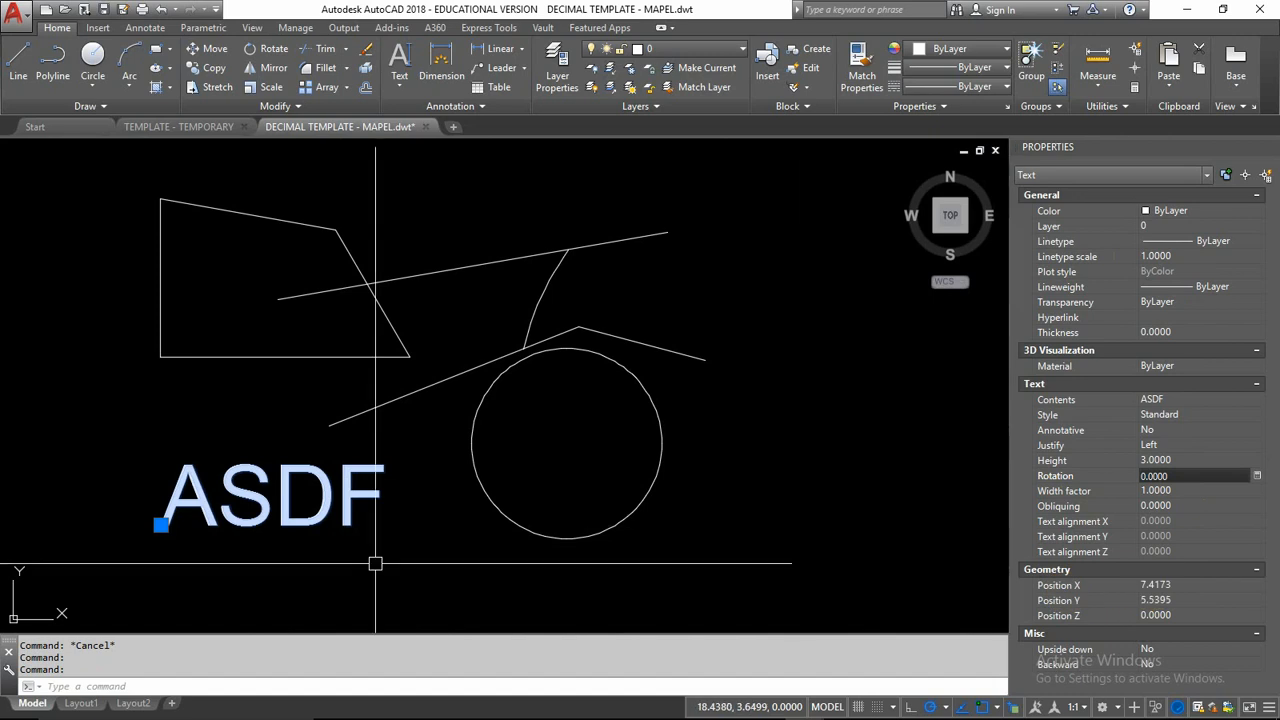
click(160, 524)
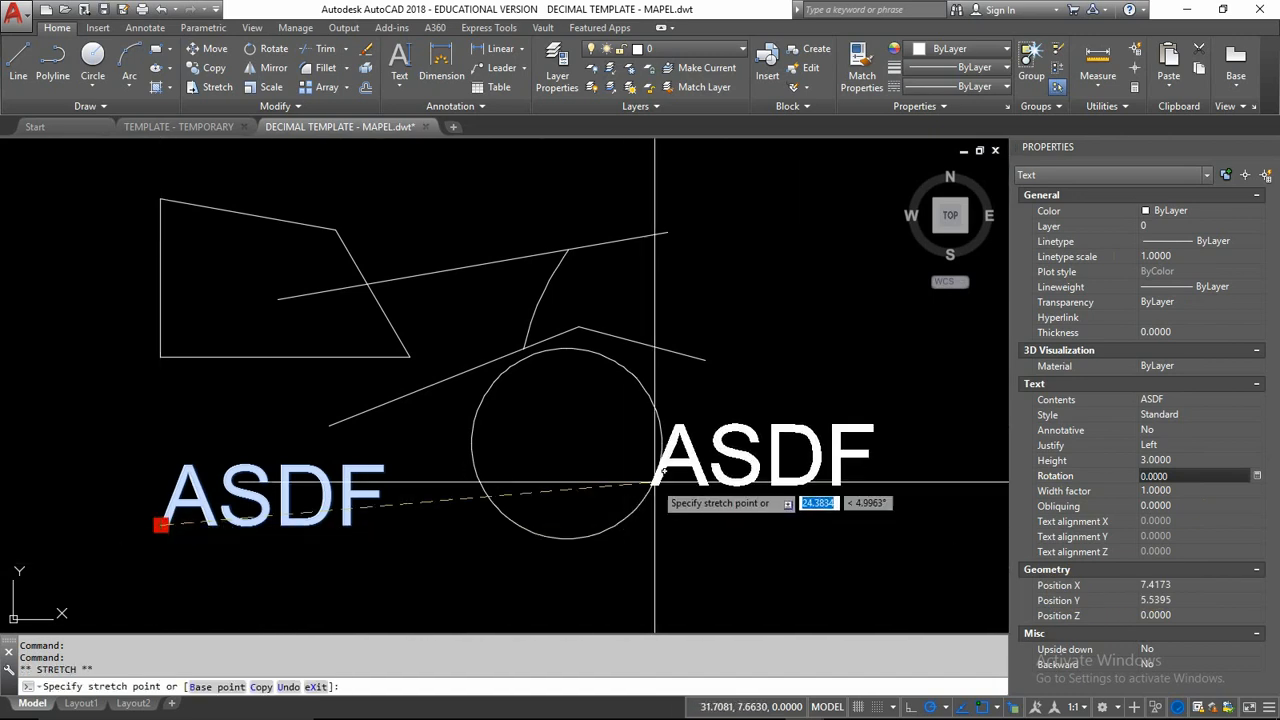
click(718, 476)
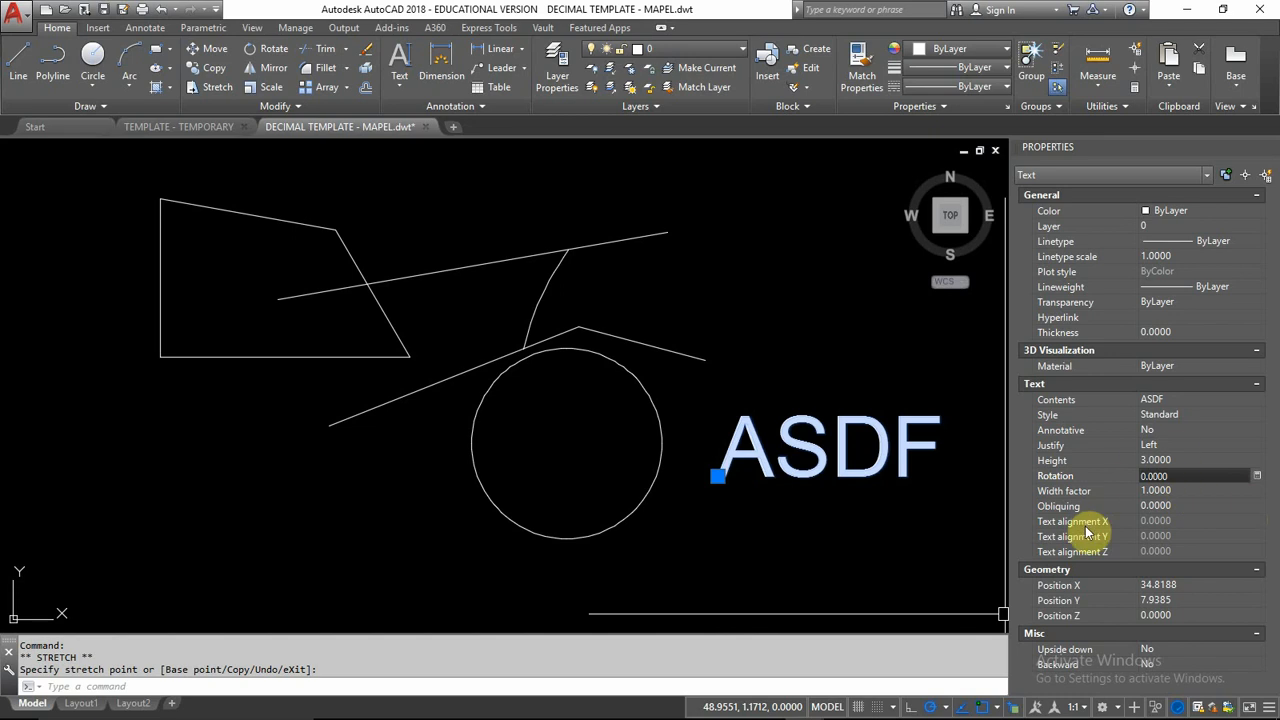
key(Escape)
key(Escape)
key(Escape)
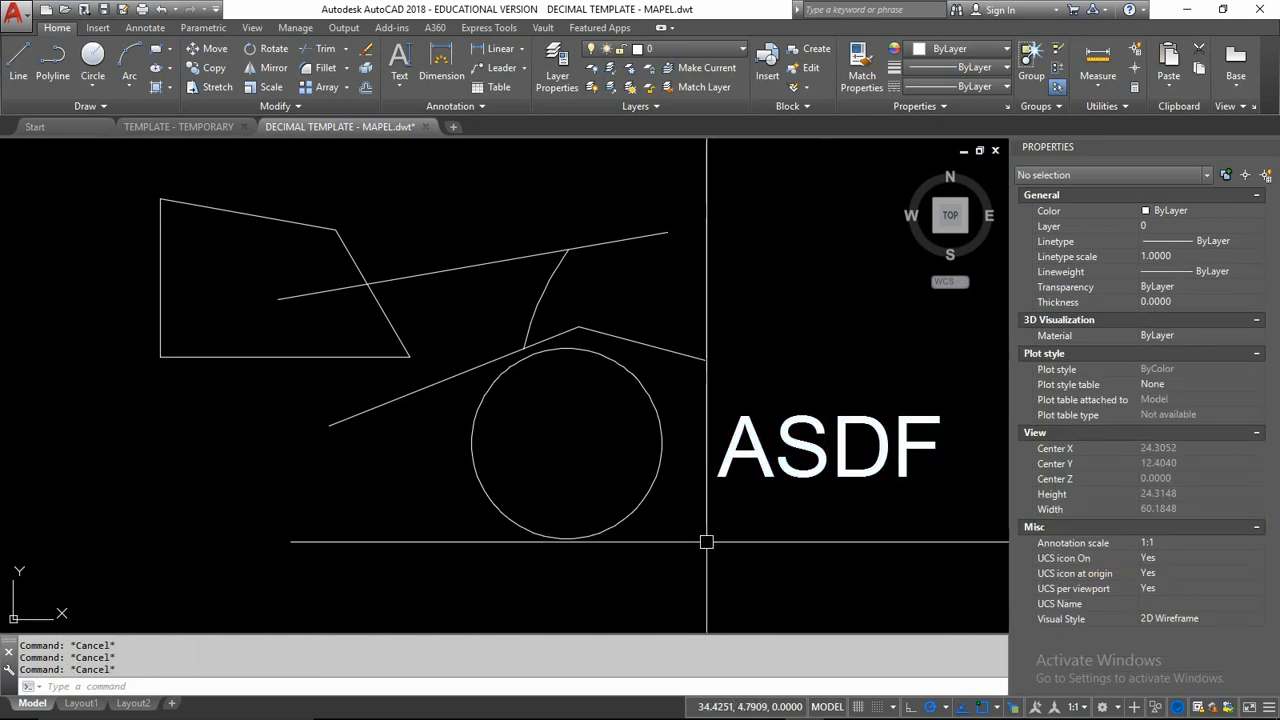
Copy the circle to thirteen scattered locations on and around the other objects.
scroll(572, 461, down, 6)
click(563, 484)
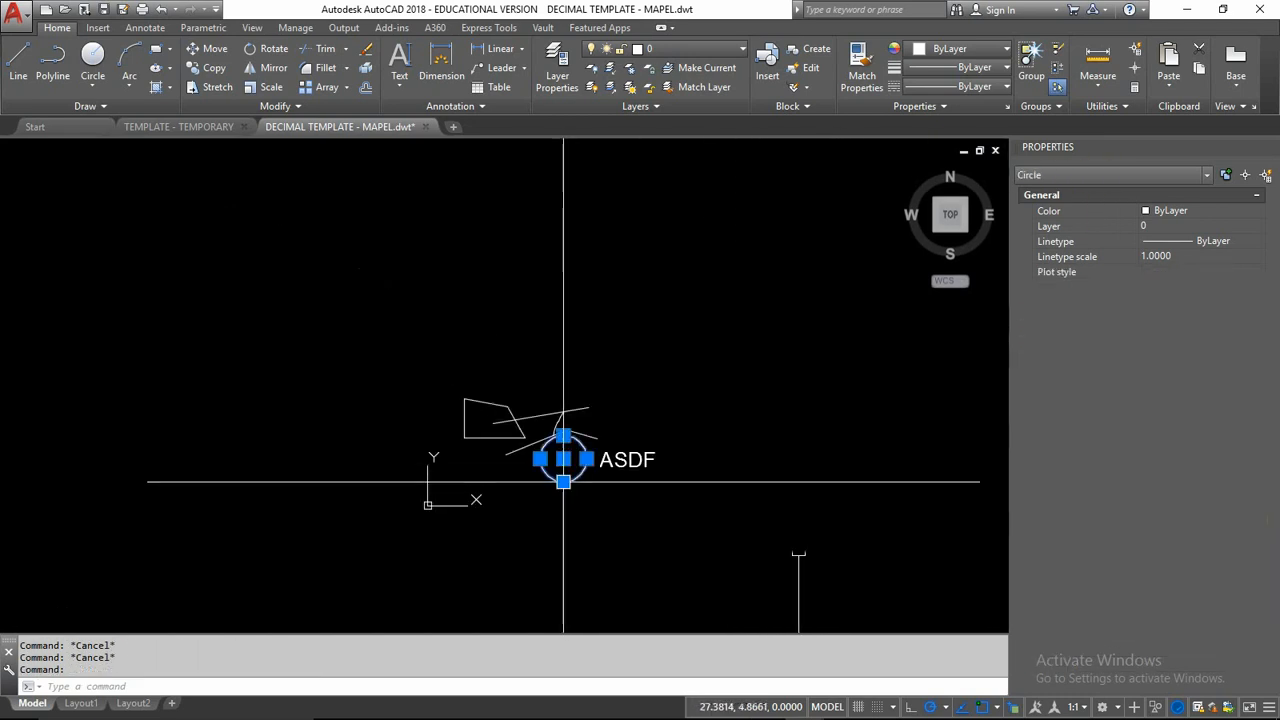
click(214, 72)
click(517, 478)
click(540, 457)
click(581, 433)
click(606, 412)
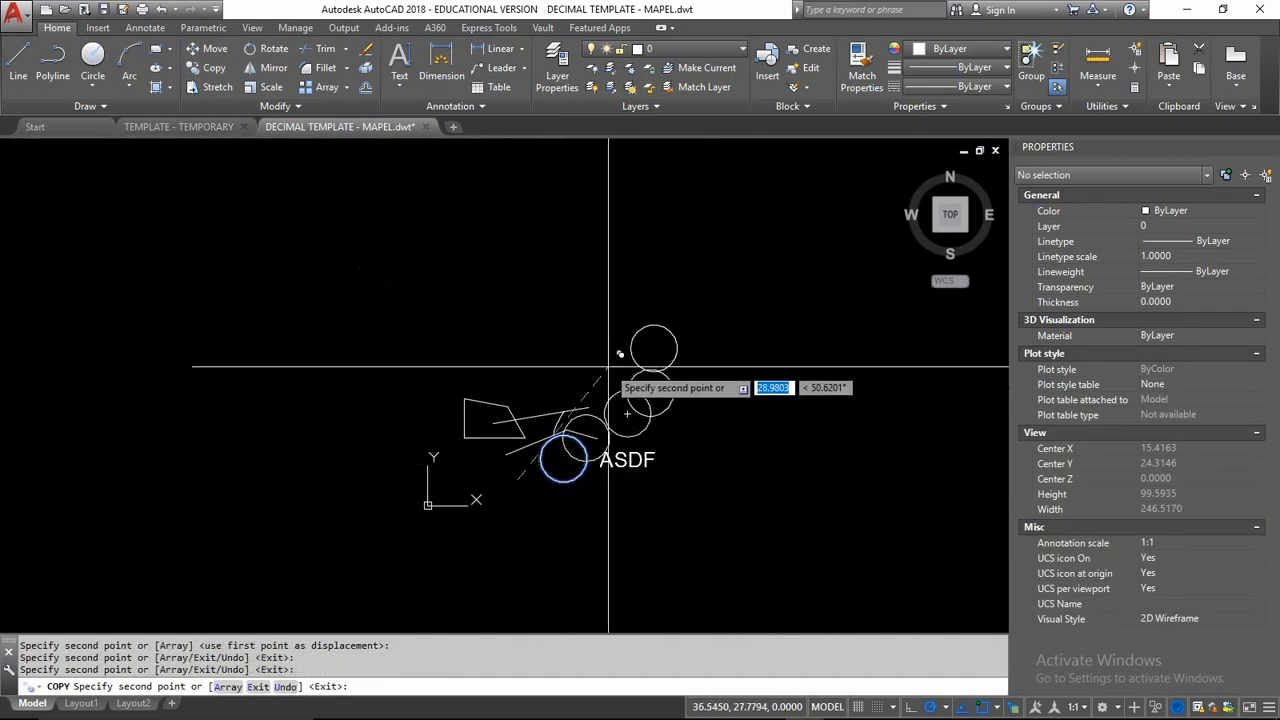
click(554, 332)
click(477, 300)
click(325, 316)
click(303, 425)
click(448, 506)
click(611, 531)
click(735, 442)
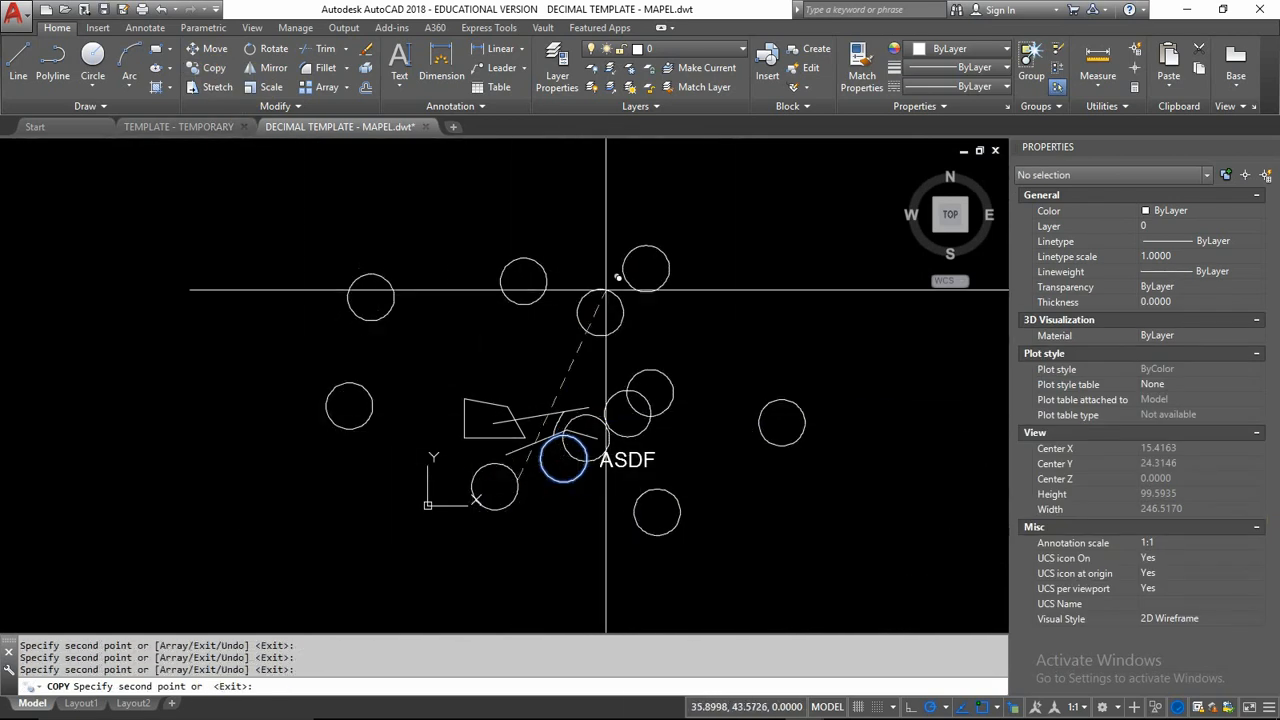
click(505, 324)
click(500, 360)
key(Return)
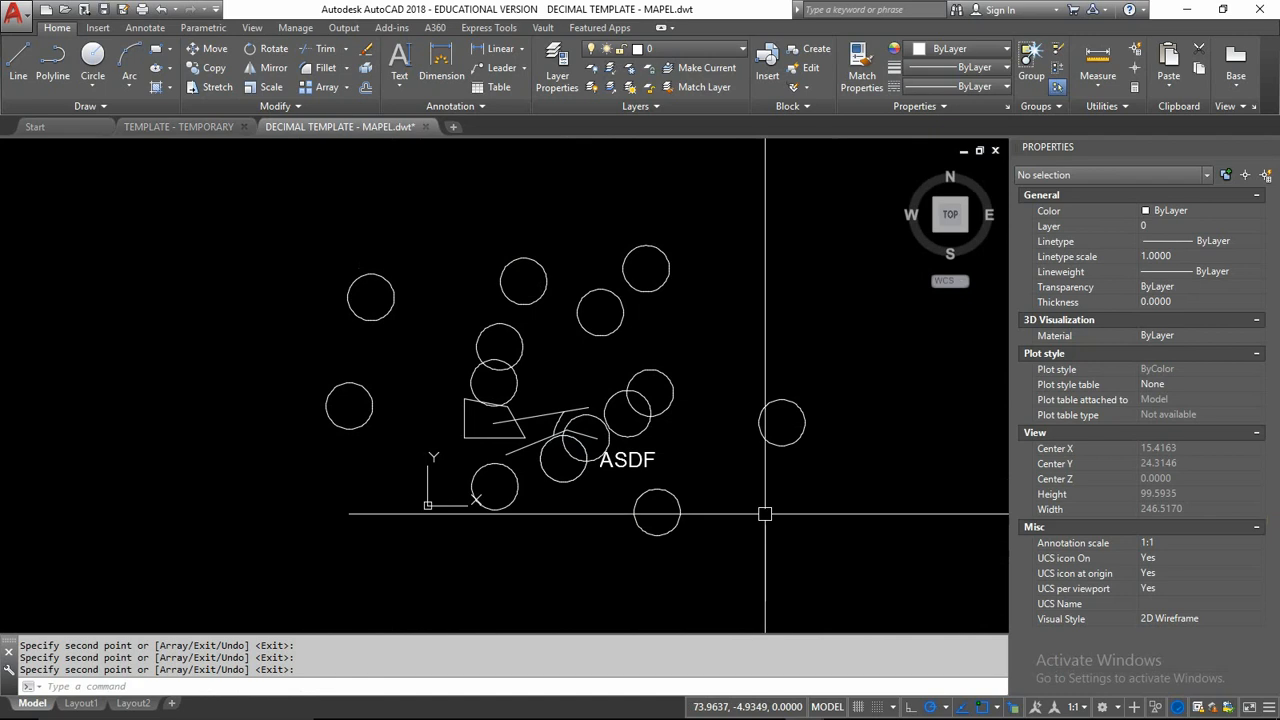
Select all objects with a crossing window, examine their shared properties in the Properties palette, and clear the selection.
click(850, 544)
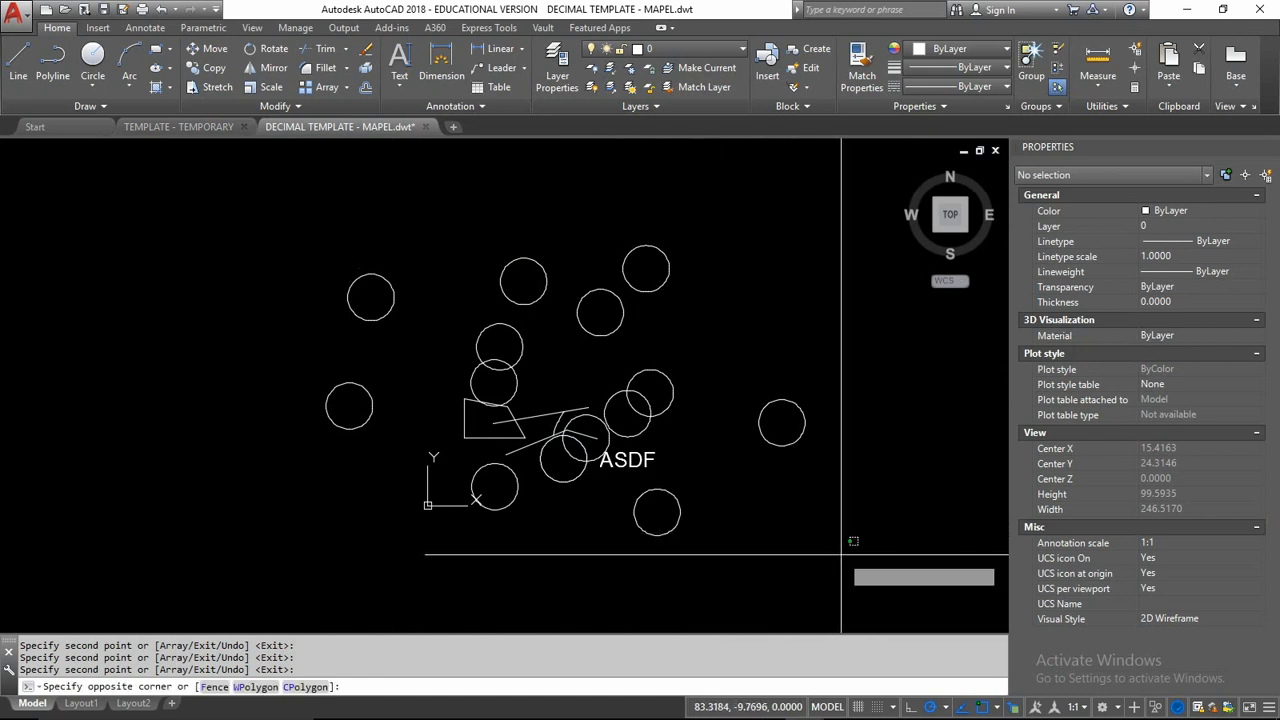
click(250, 196)
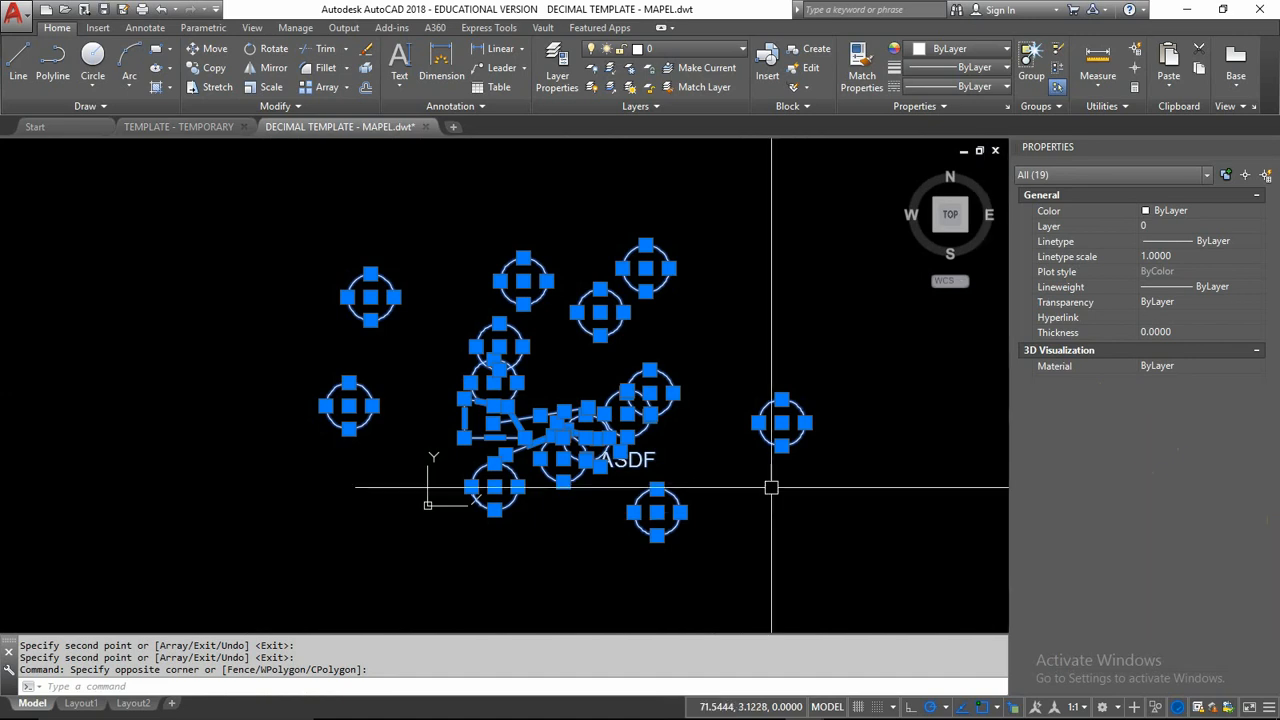
scroll(676, 465, up, 3)
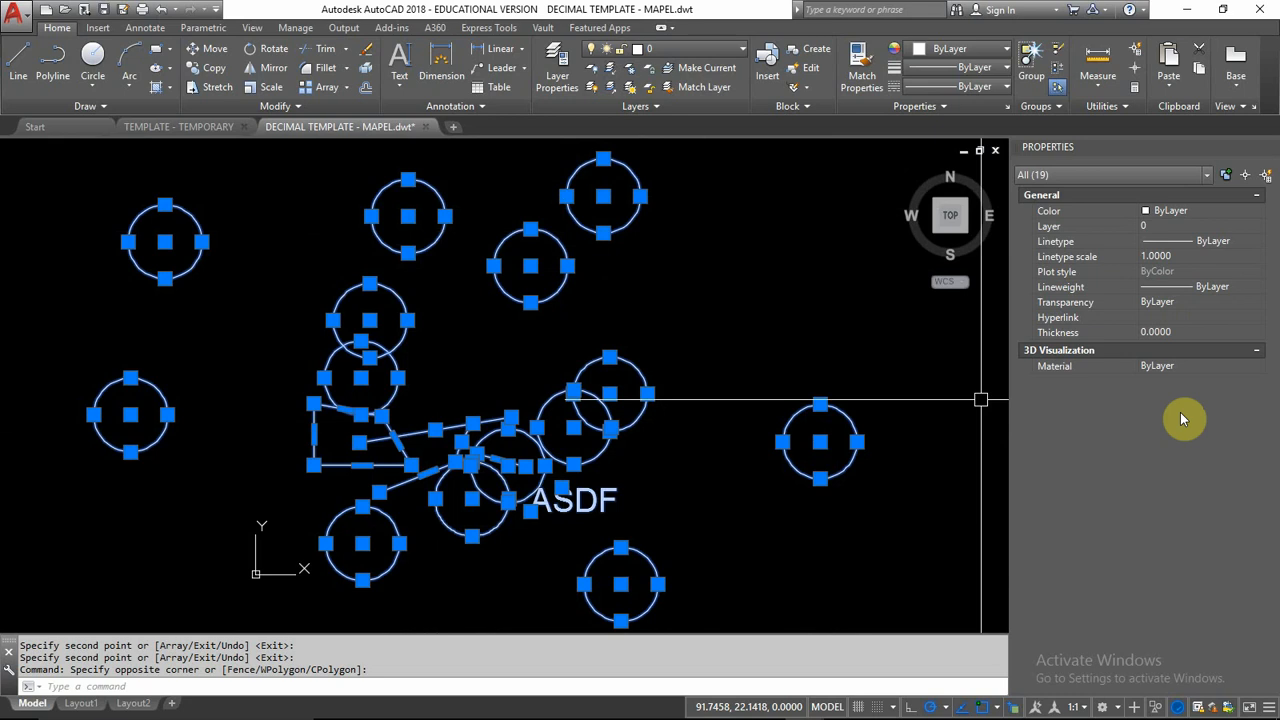
scroll(480, 428, down, 2)
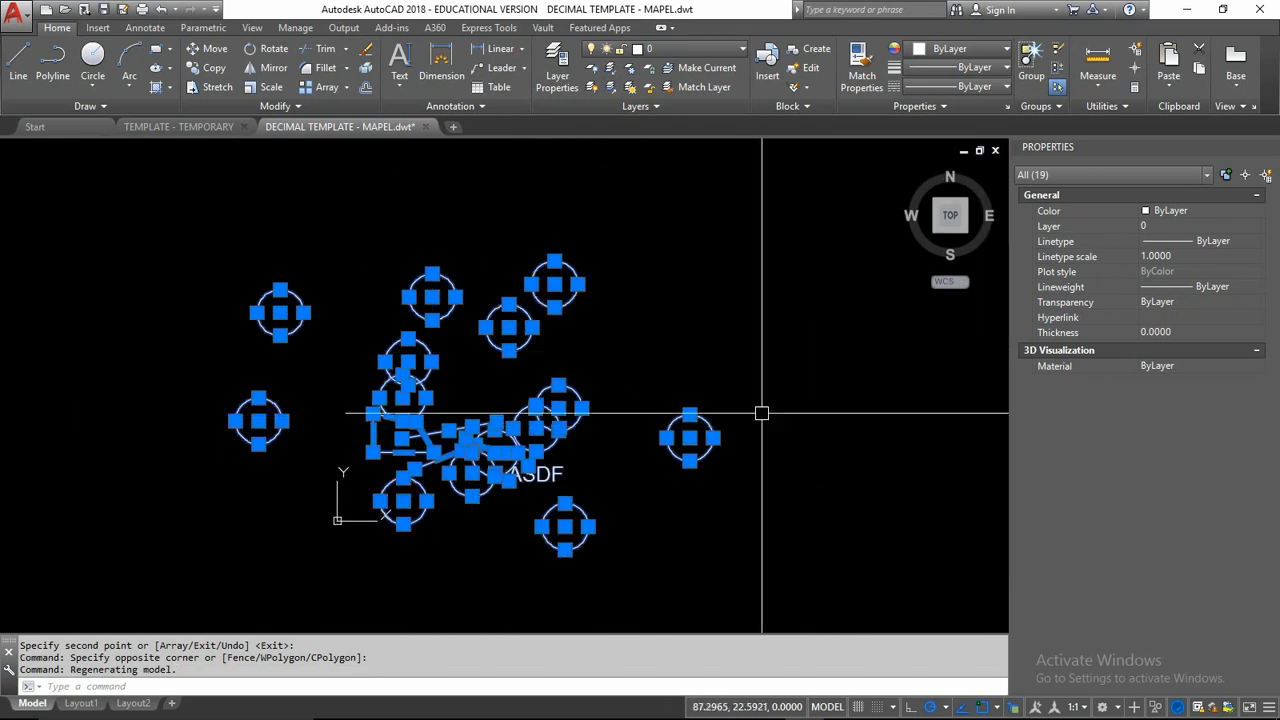
key(Escape)
Select the uppermost circle copy and check the object type list in the Properties palette.
click(571, 278)
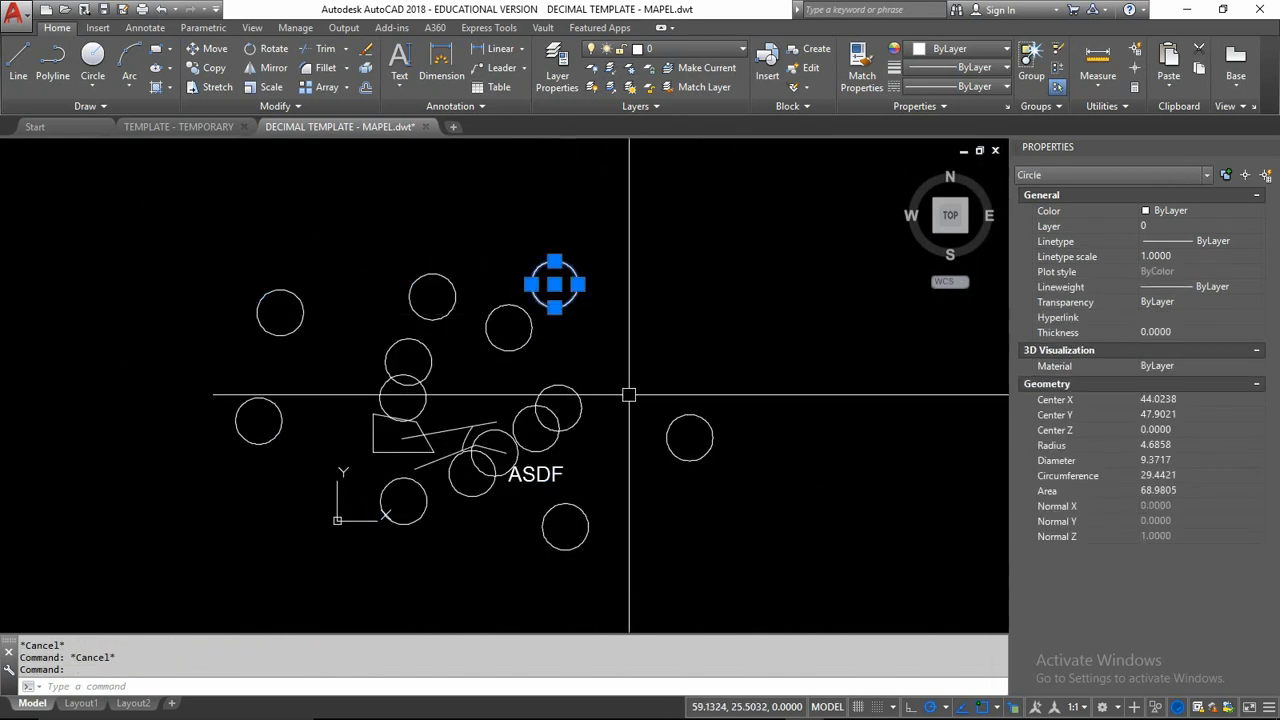
click(1089, 181)
click(1089, 181)
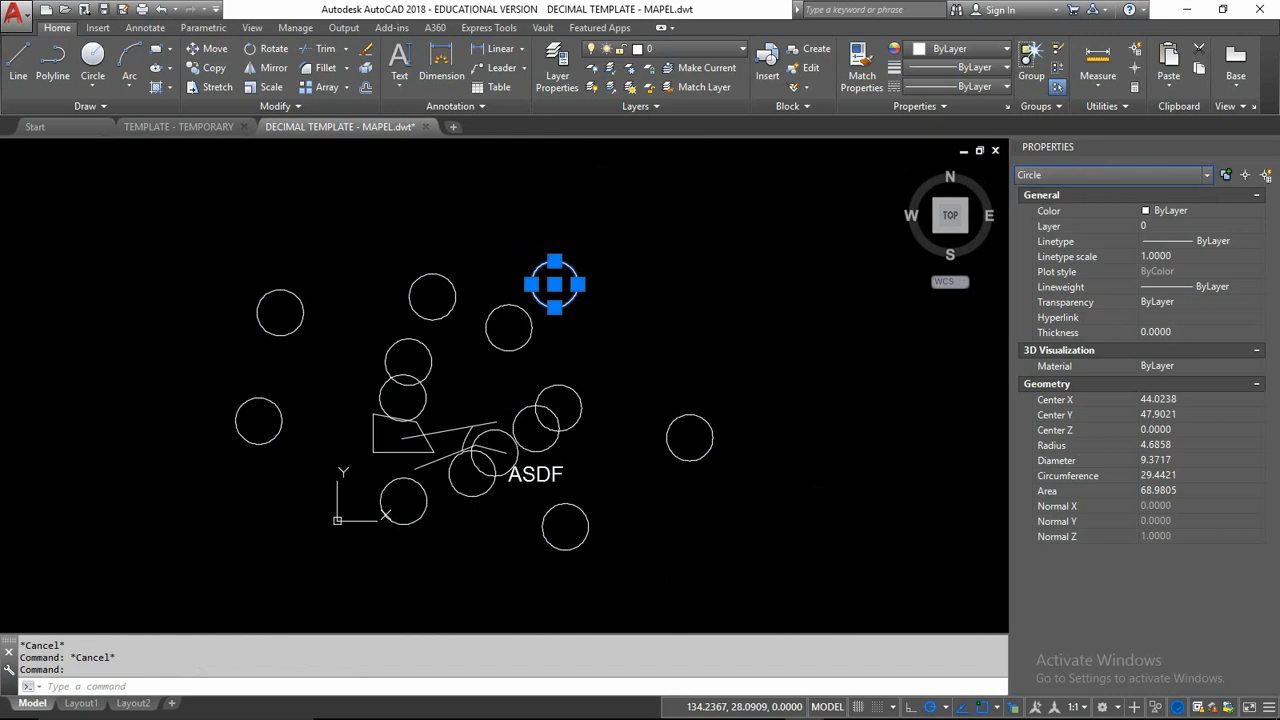
Clear the selection, then pick the two right-hand circles and the four upper circles with crossing windows to check their shared properties.
key(Escape)
key(Escape)
click(775, 487)
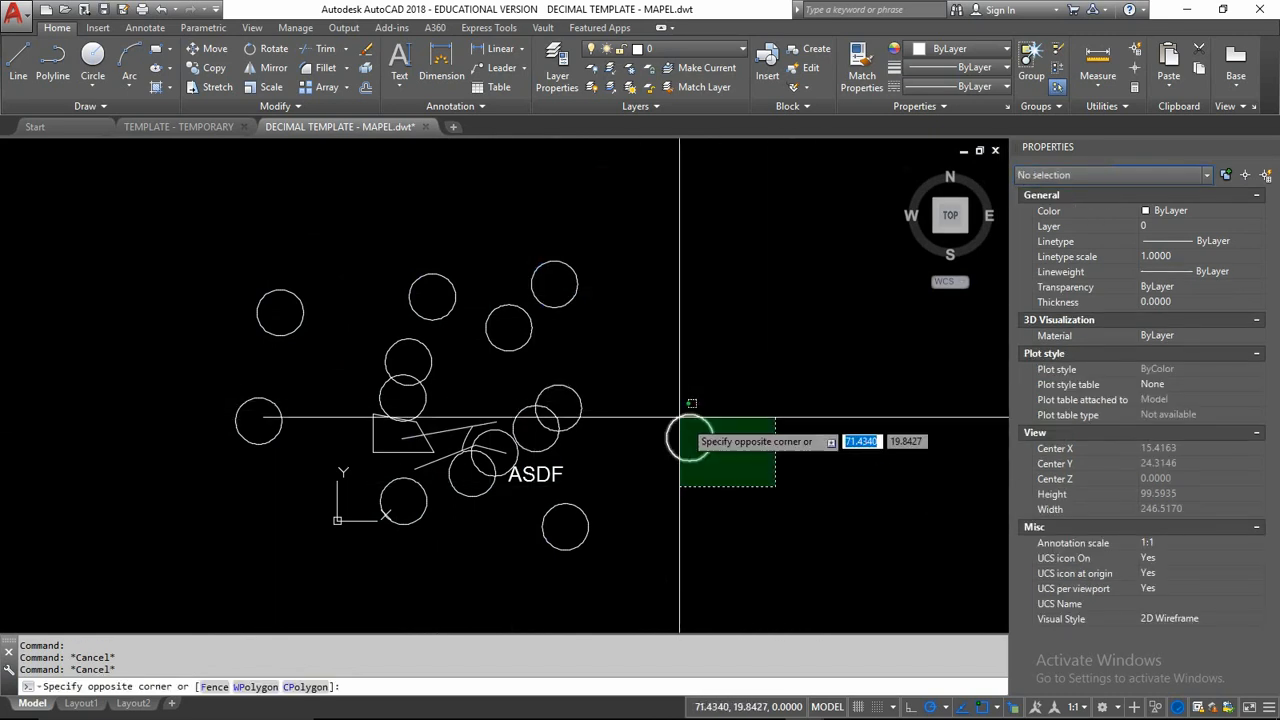
click(583, 370)
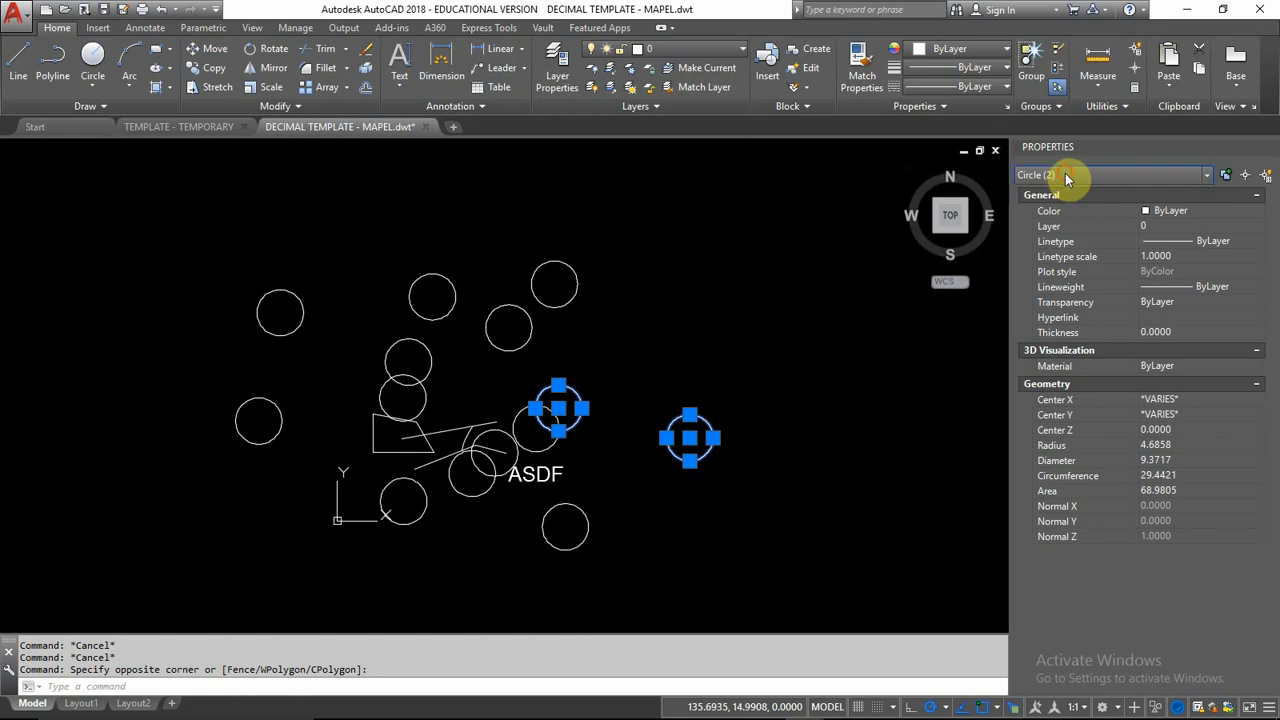
click(683, 299)
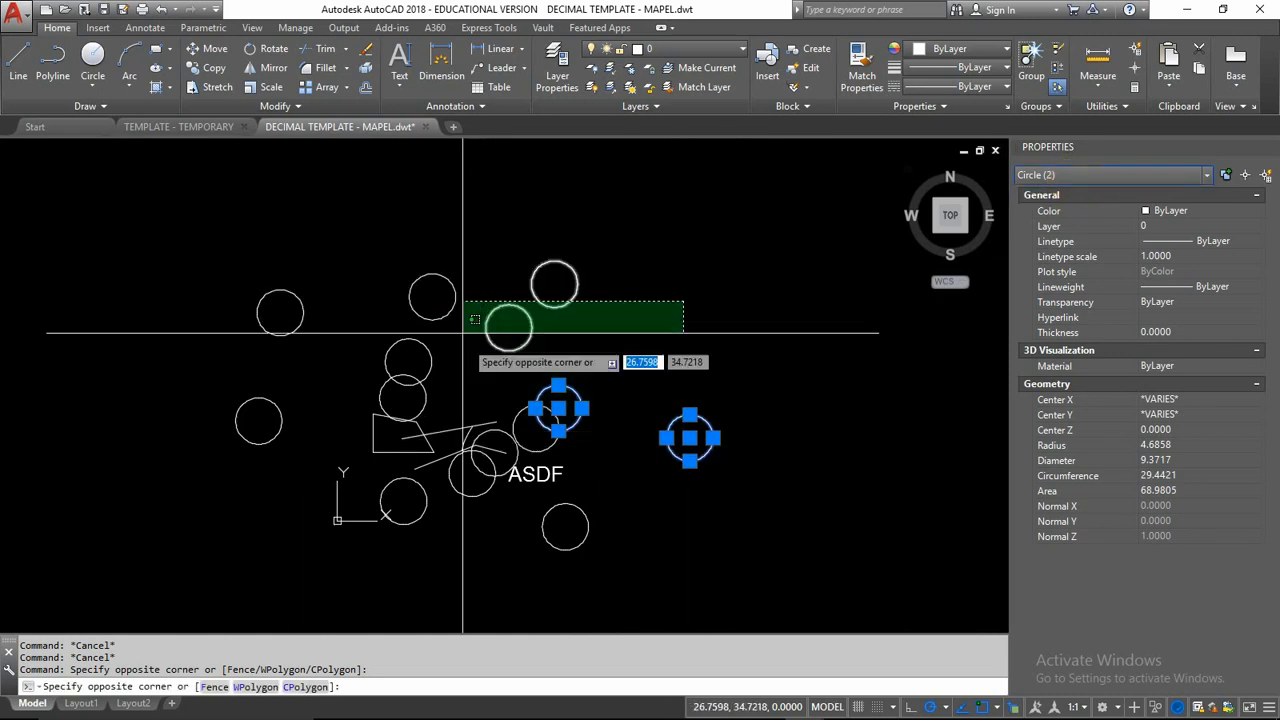
click(200, 325)
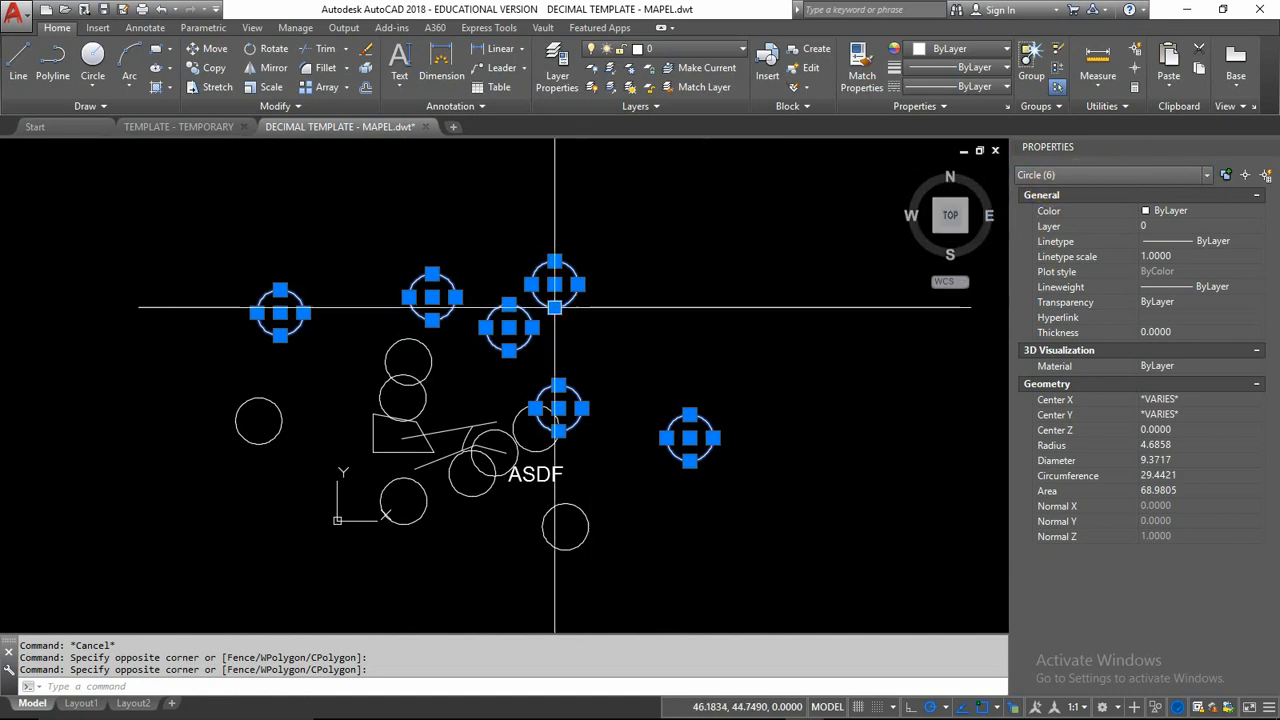
Add all remaining objects to the selection and filter the Properties palette to the circles only.
click(780, 576)
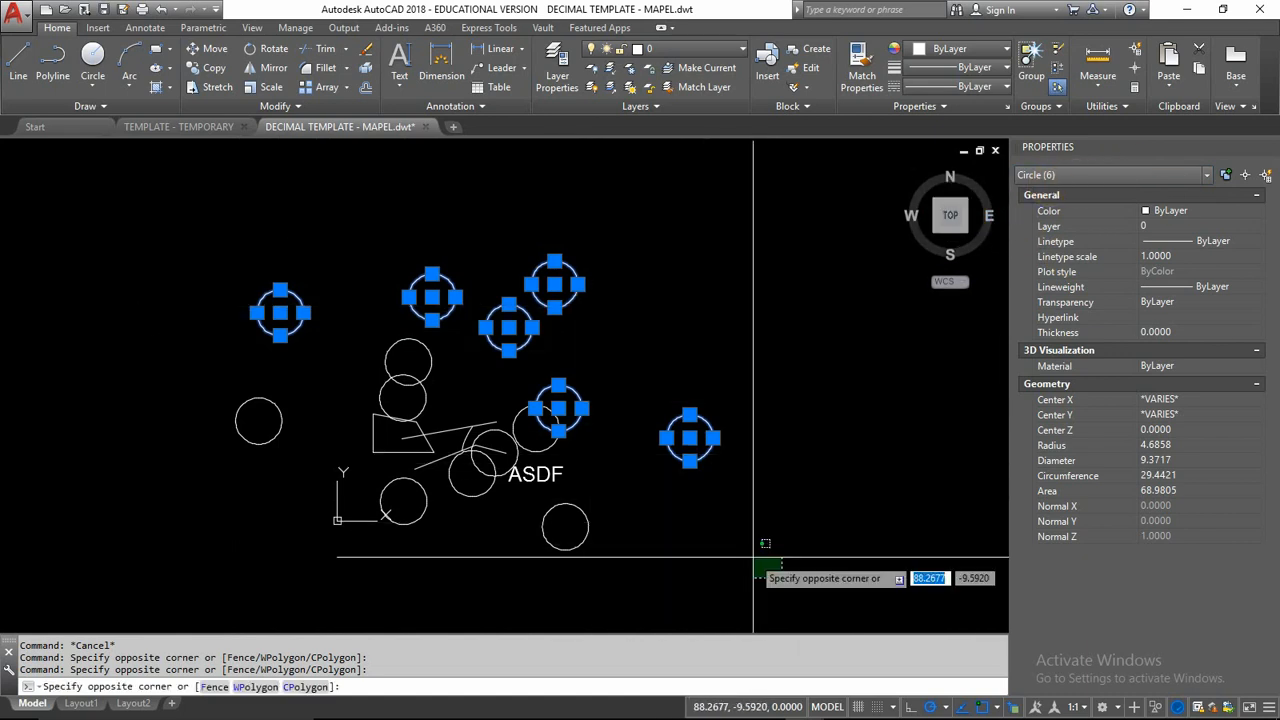
click(169, 240)
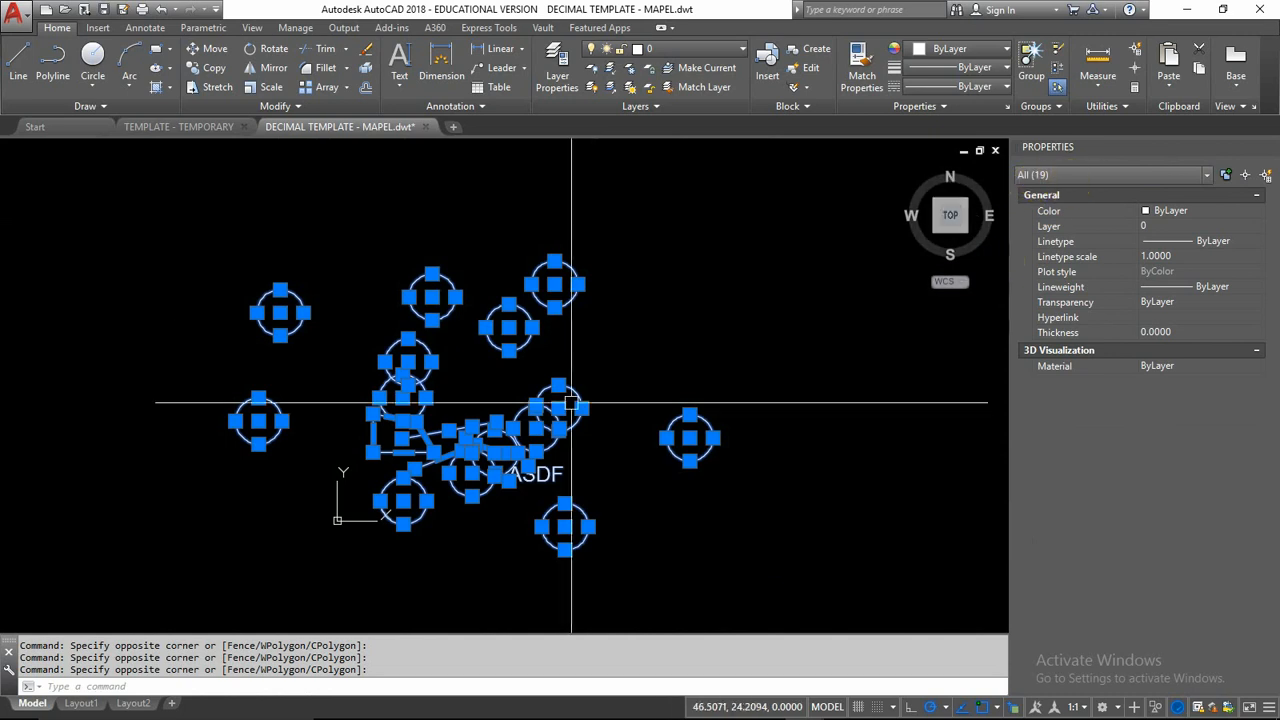
click(1100, 175)
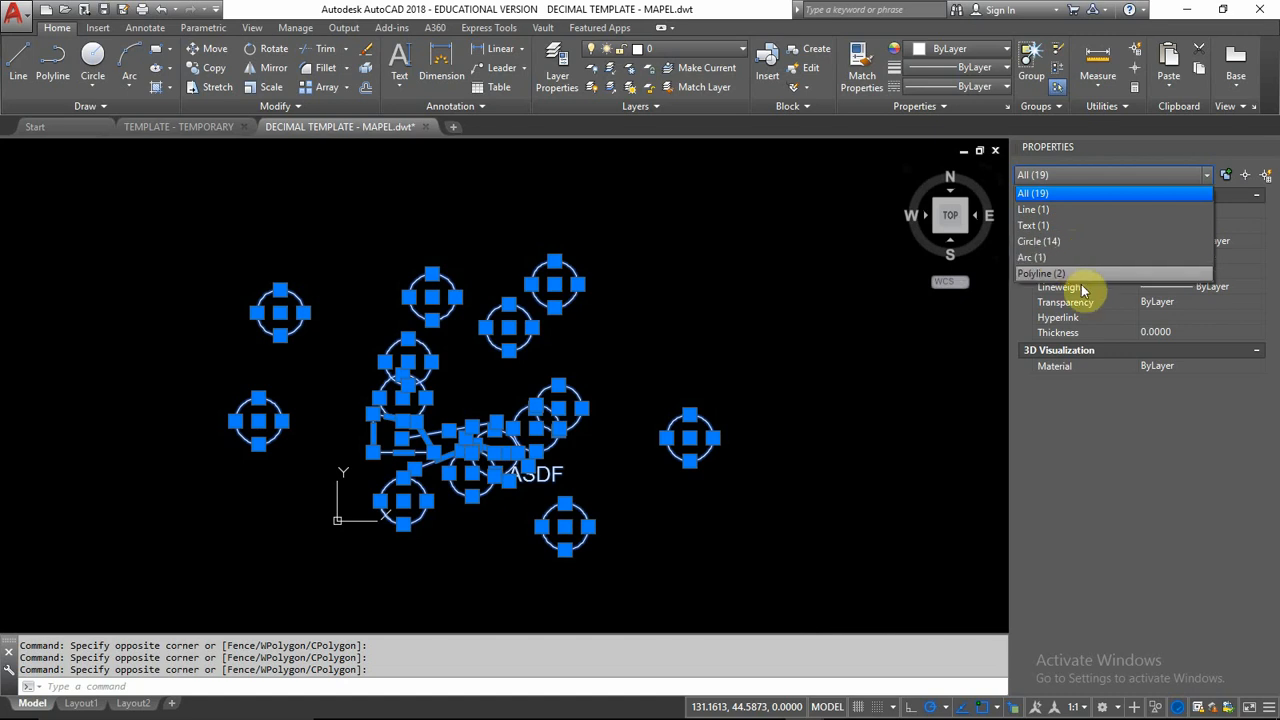
click(1095, 183)
click(1091, 177)
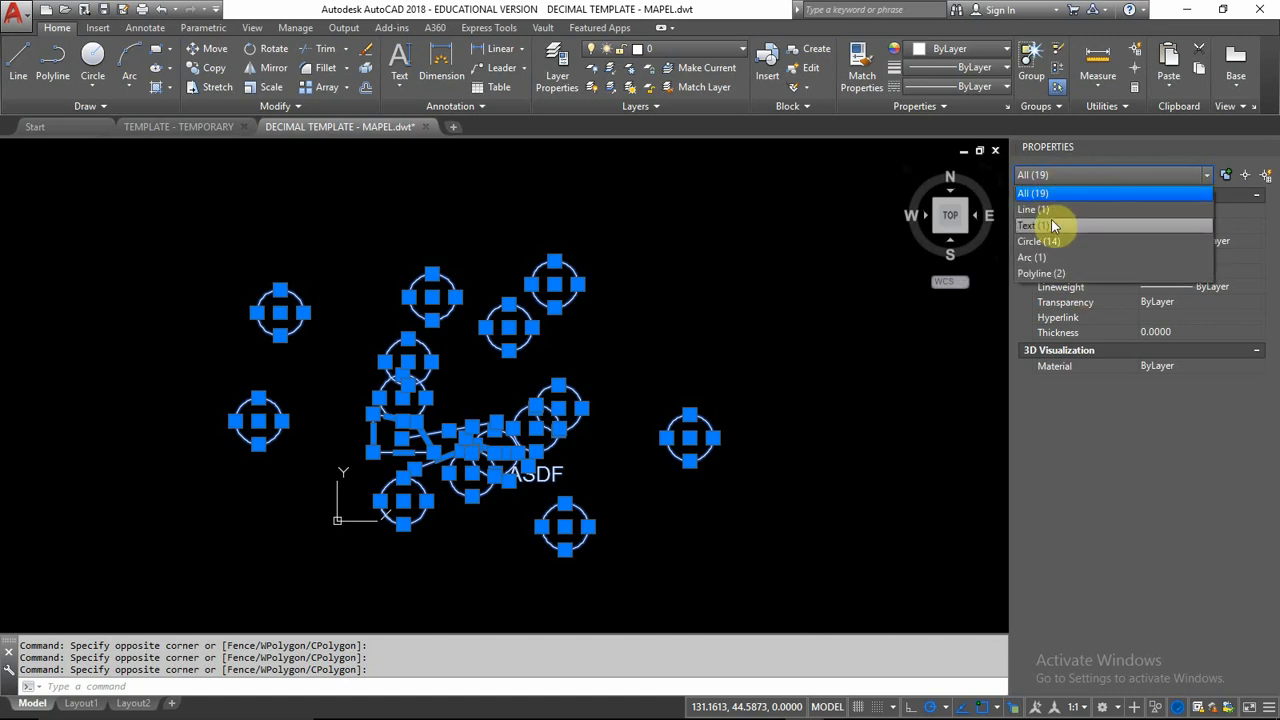
click(1038, 242)
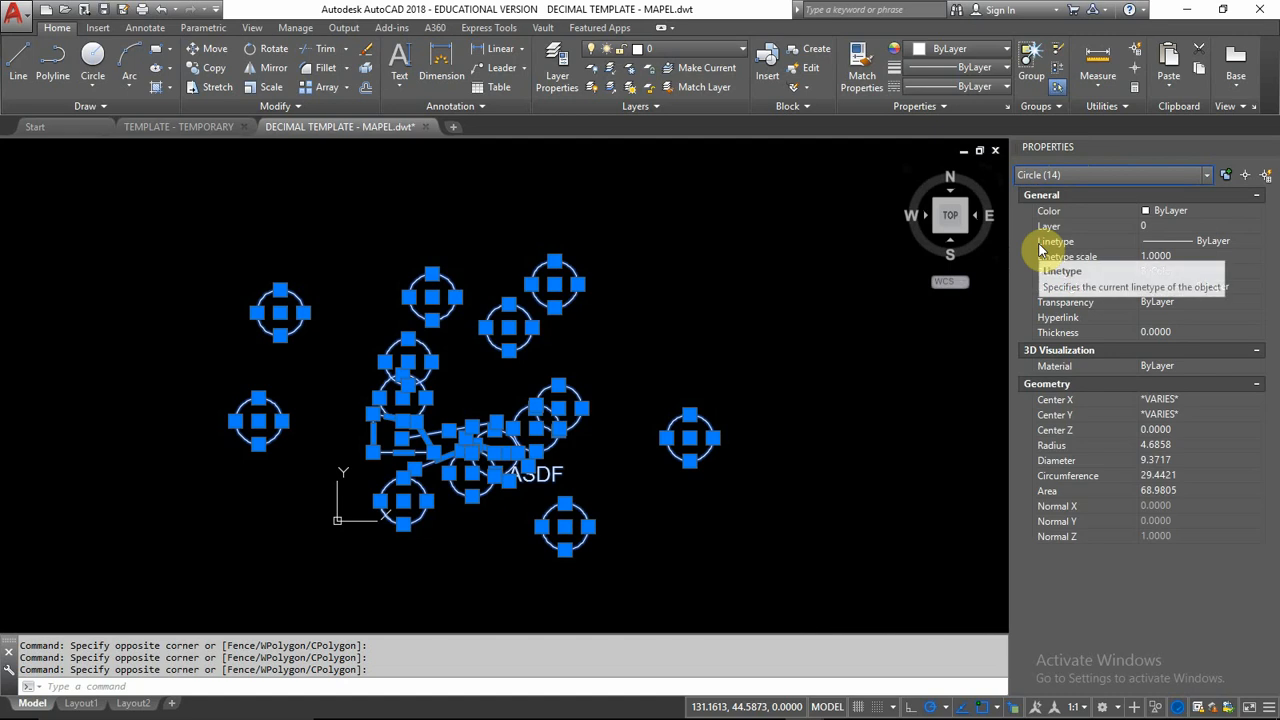
Filter the displayed properties to the polylines and then to the line to examine their geometry.
click(1097, 175)
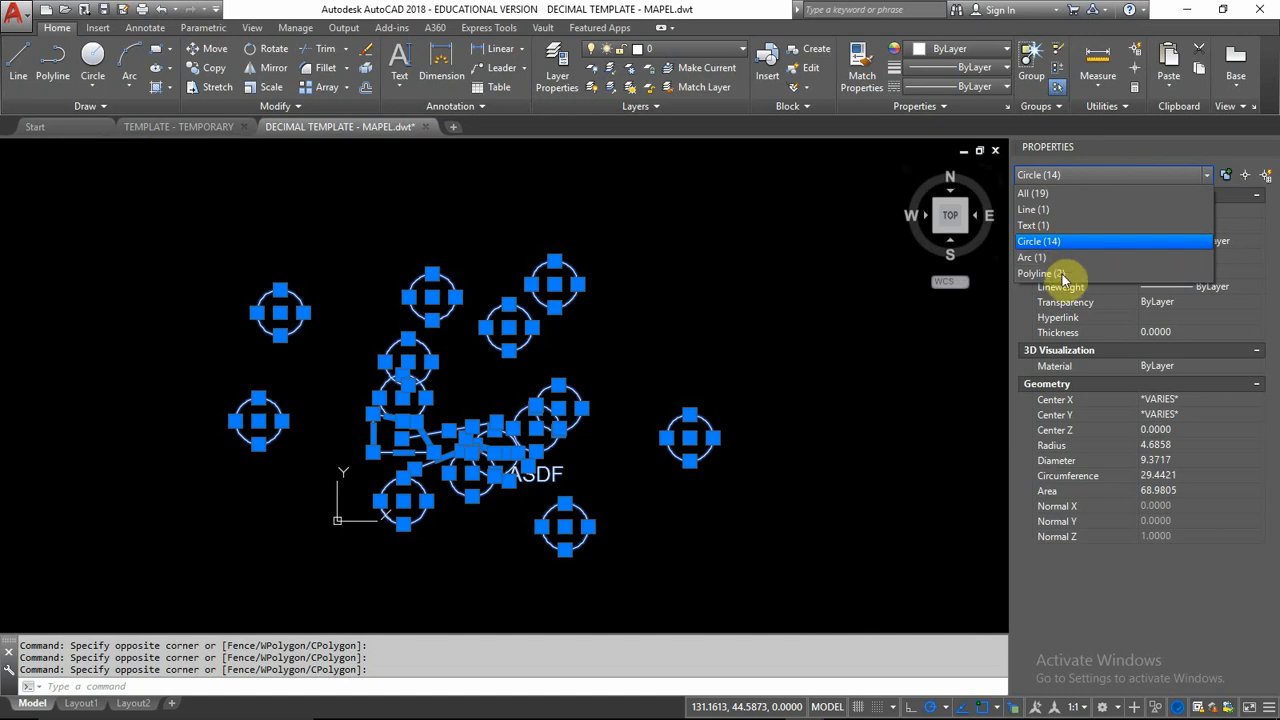
click(1060, 273)
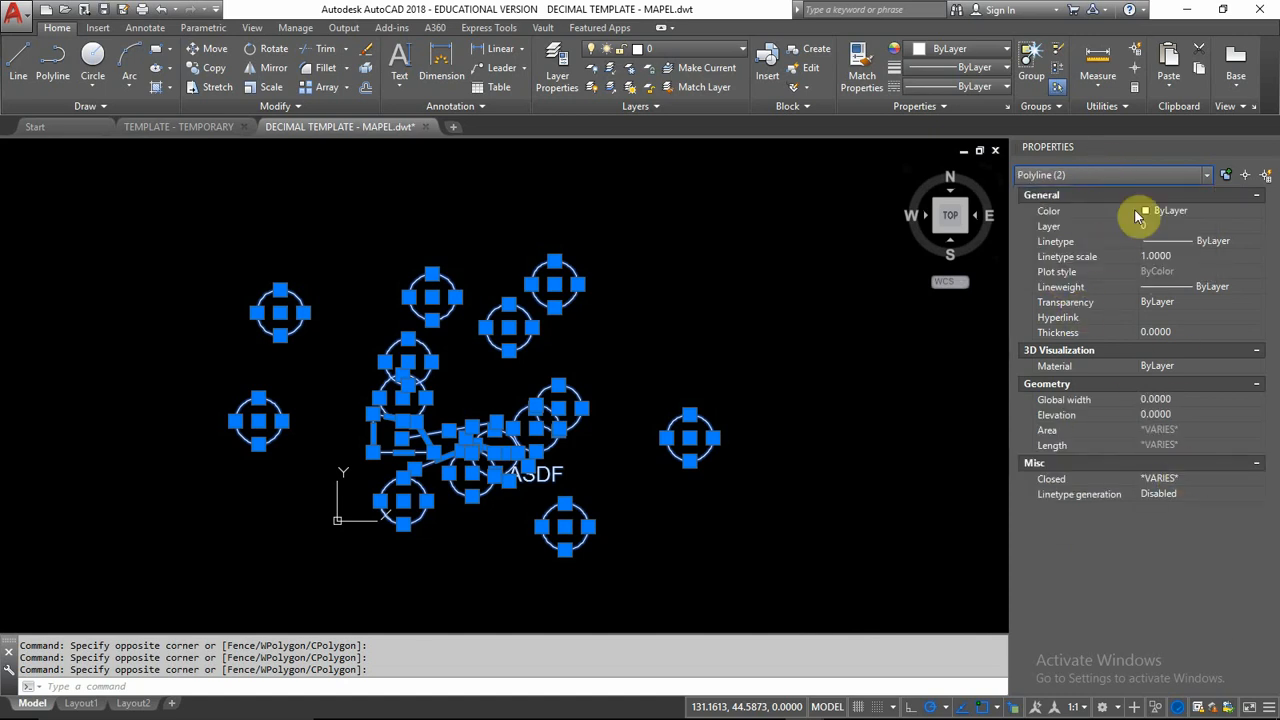
click(1109, 175)
click(1088, 216)
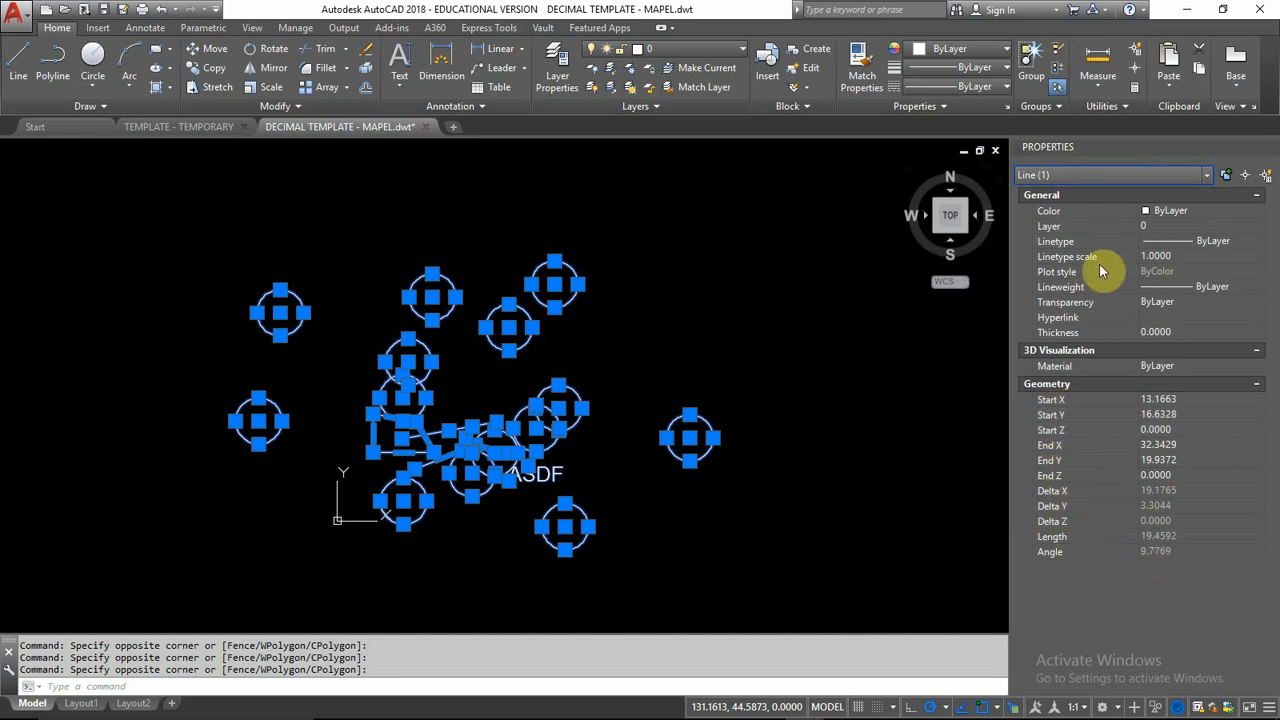
Review the object types in the selection and switch the Properties palette back to all selected objects.
click(1113, 174)
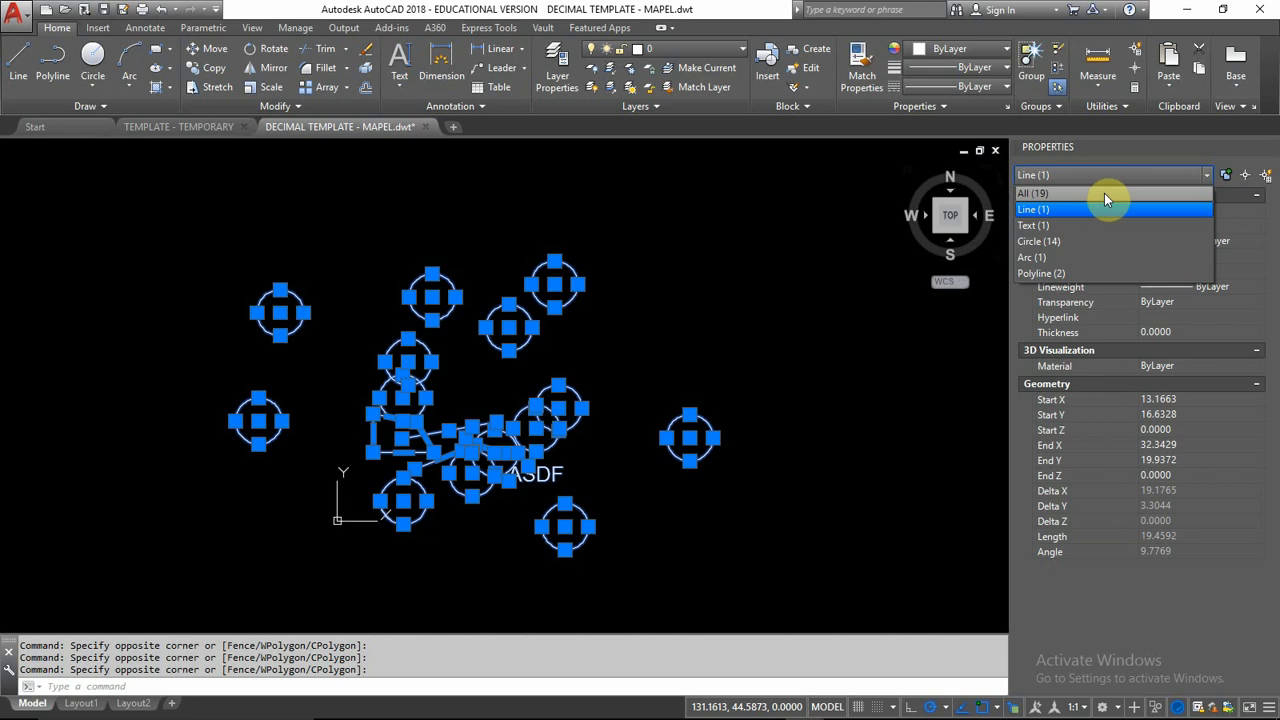
click(1106, 174)
click(1106, 174)
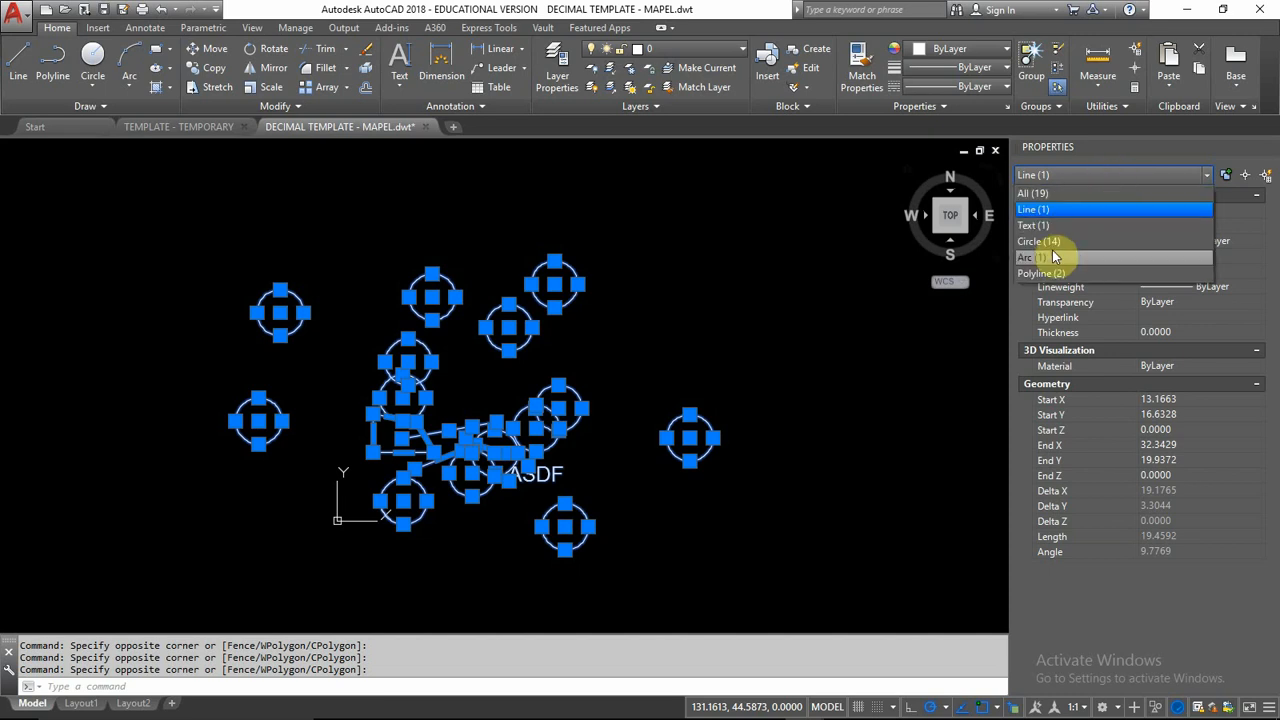
click(1057, 174)
click(1063, 174)
click(1062, 188)
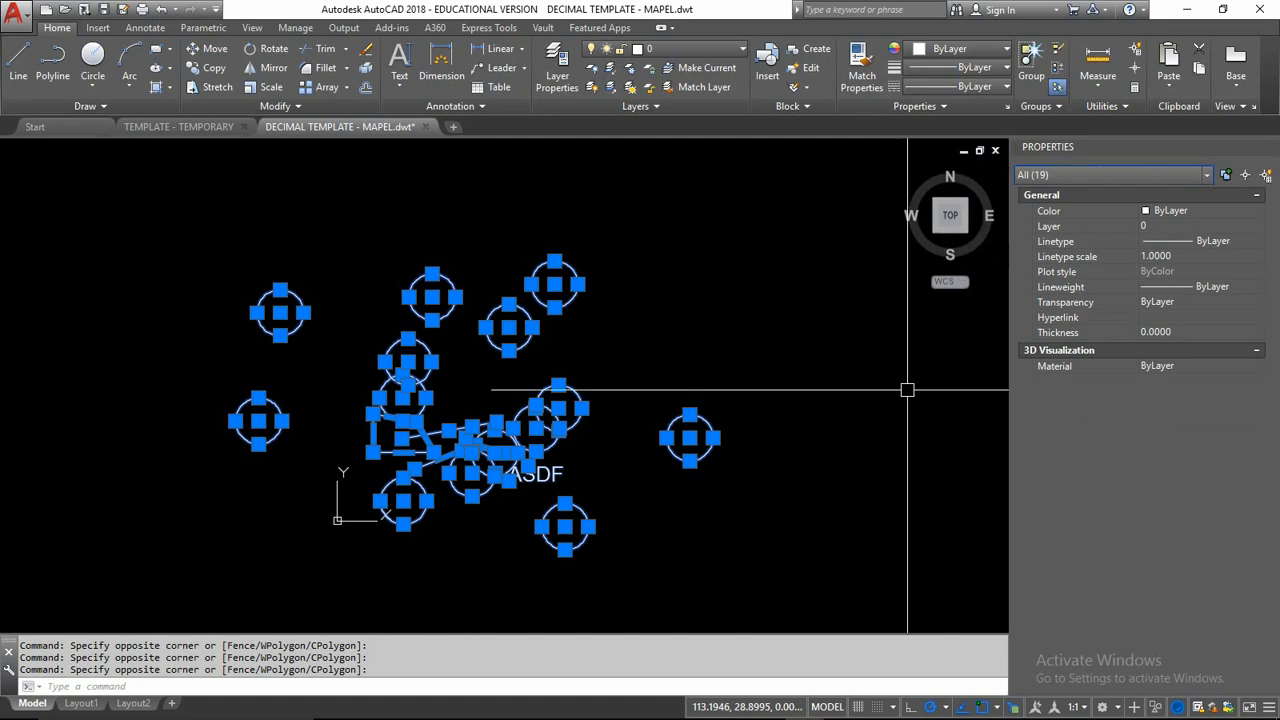
click(811, 369)
click(802, 416)
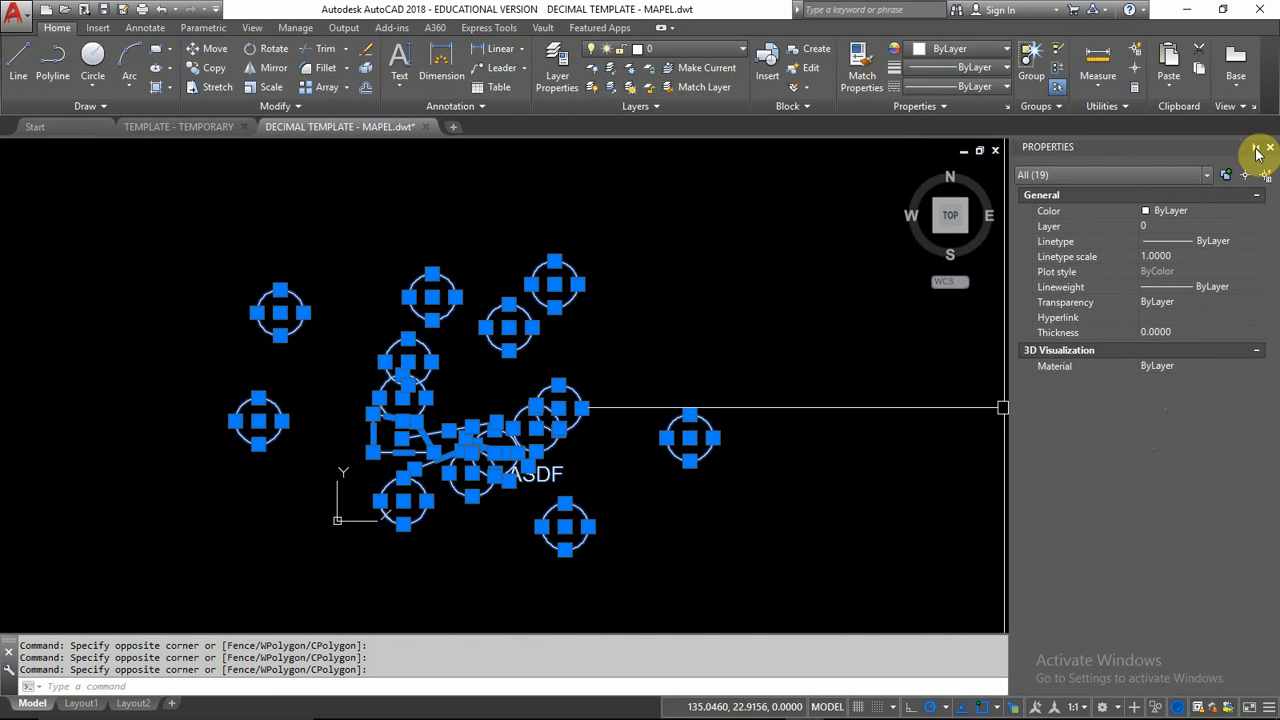
Collapse the docked Properties palette to the window edge and temporarily reveal it to check the selected objects' properties.
click(1256, 148)
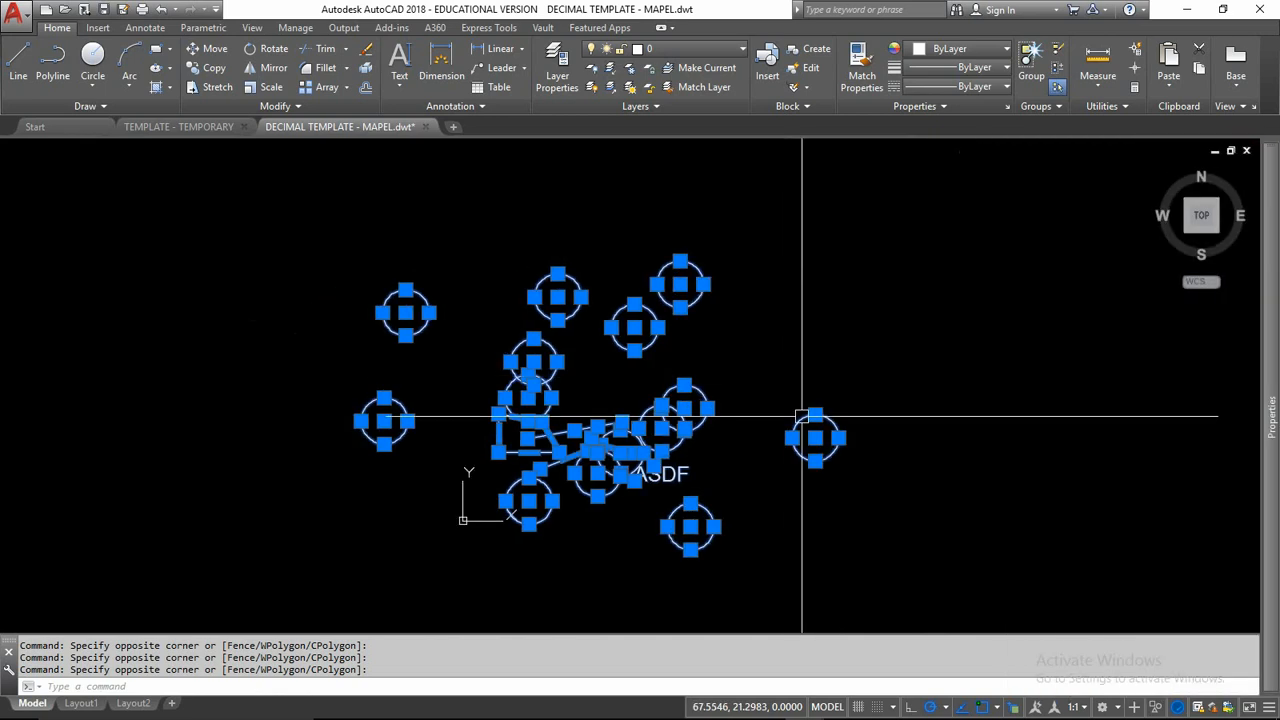
mouse_move(1268, 395)
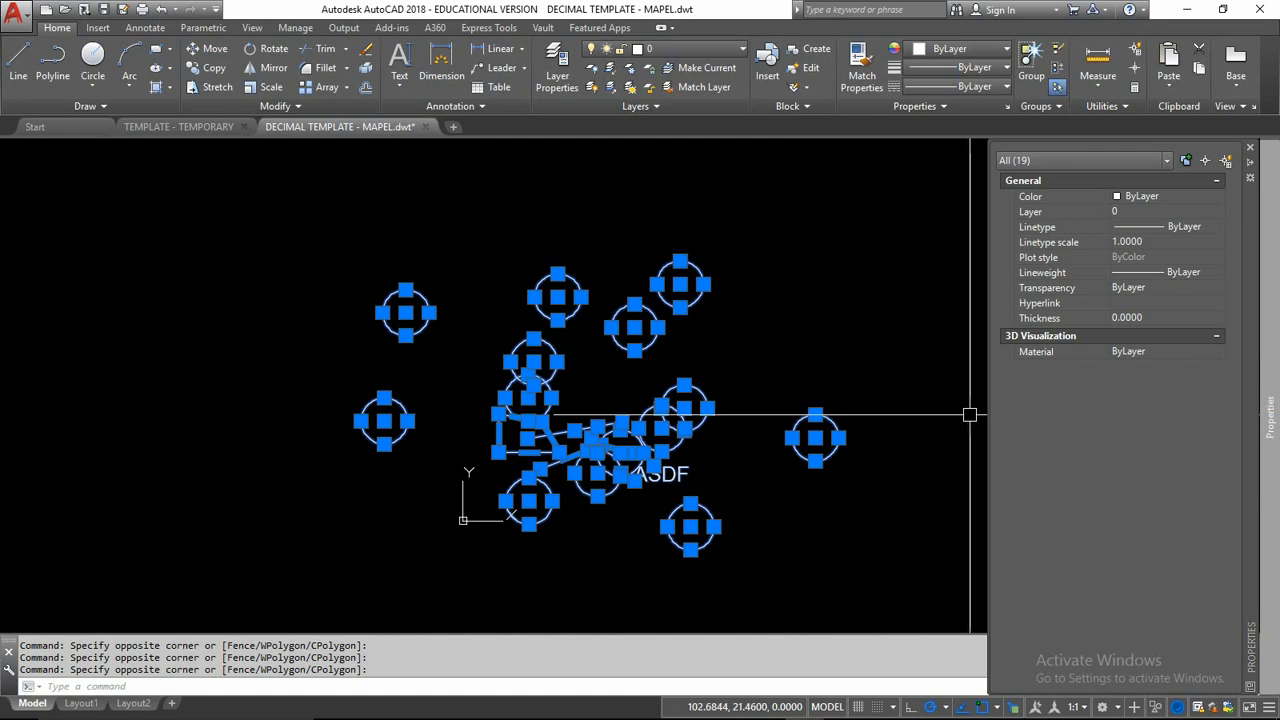
click(872, 305)
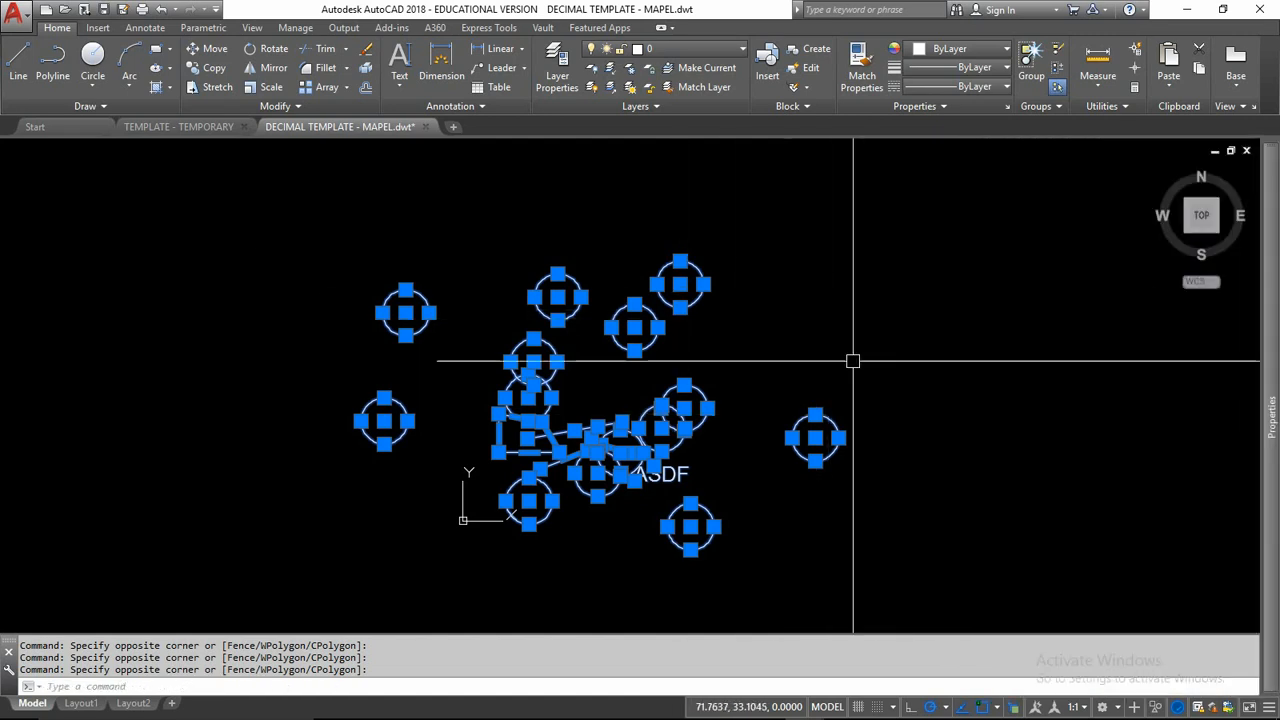
Deselect all objects and reveal the collapsed Properties palette to view the drawing's general settings.
key(Escape)
key(Escape)
key(Escape)
mouse_move(1268, 340)
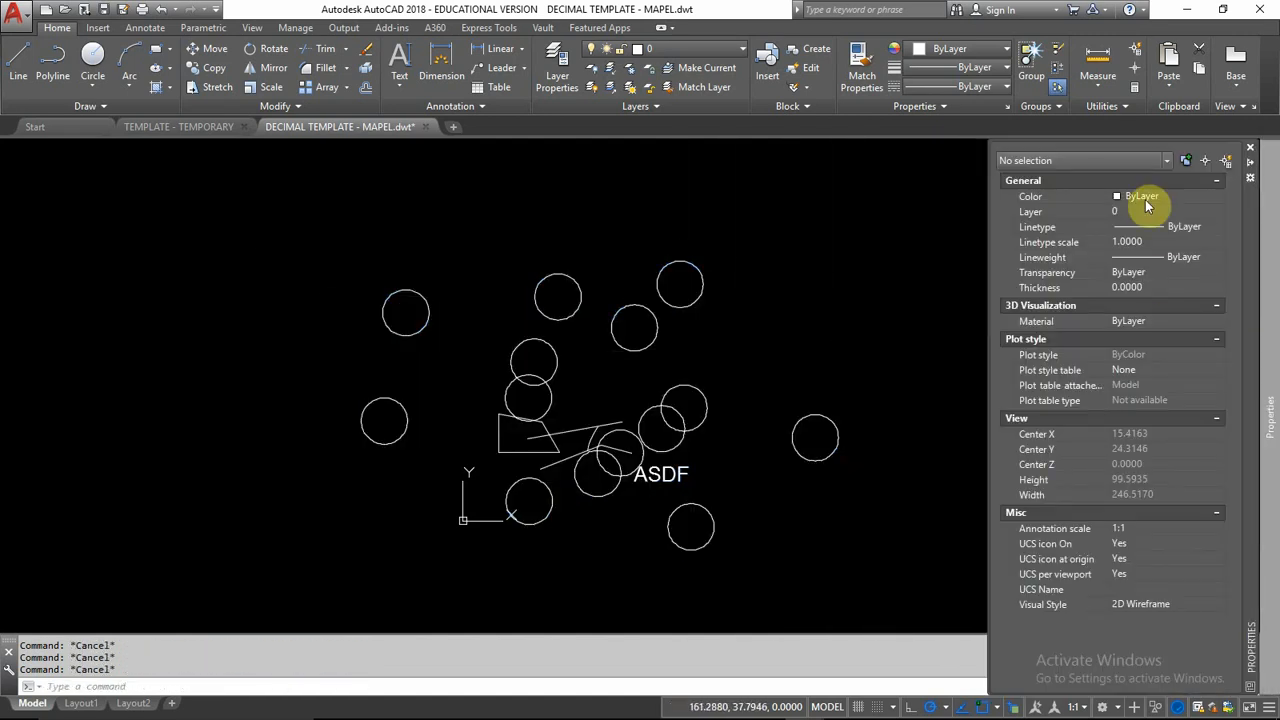